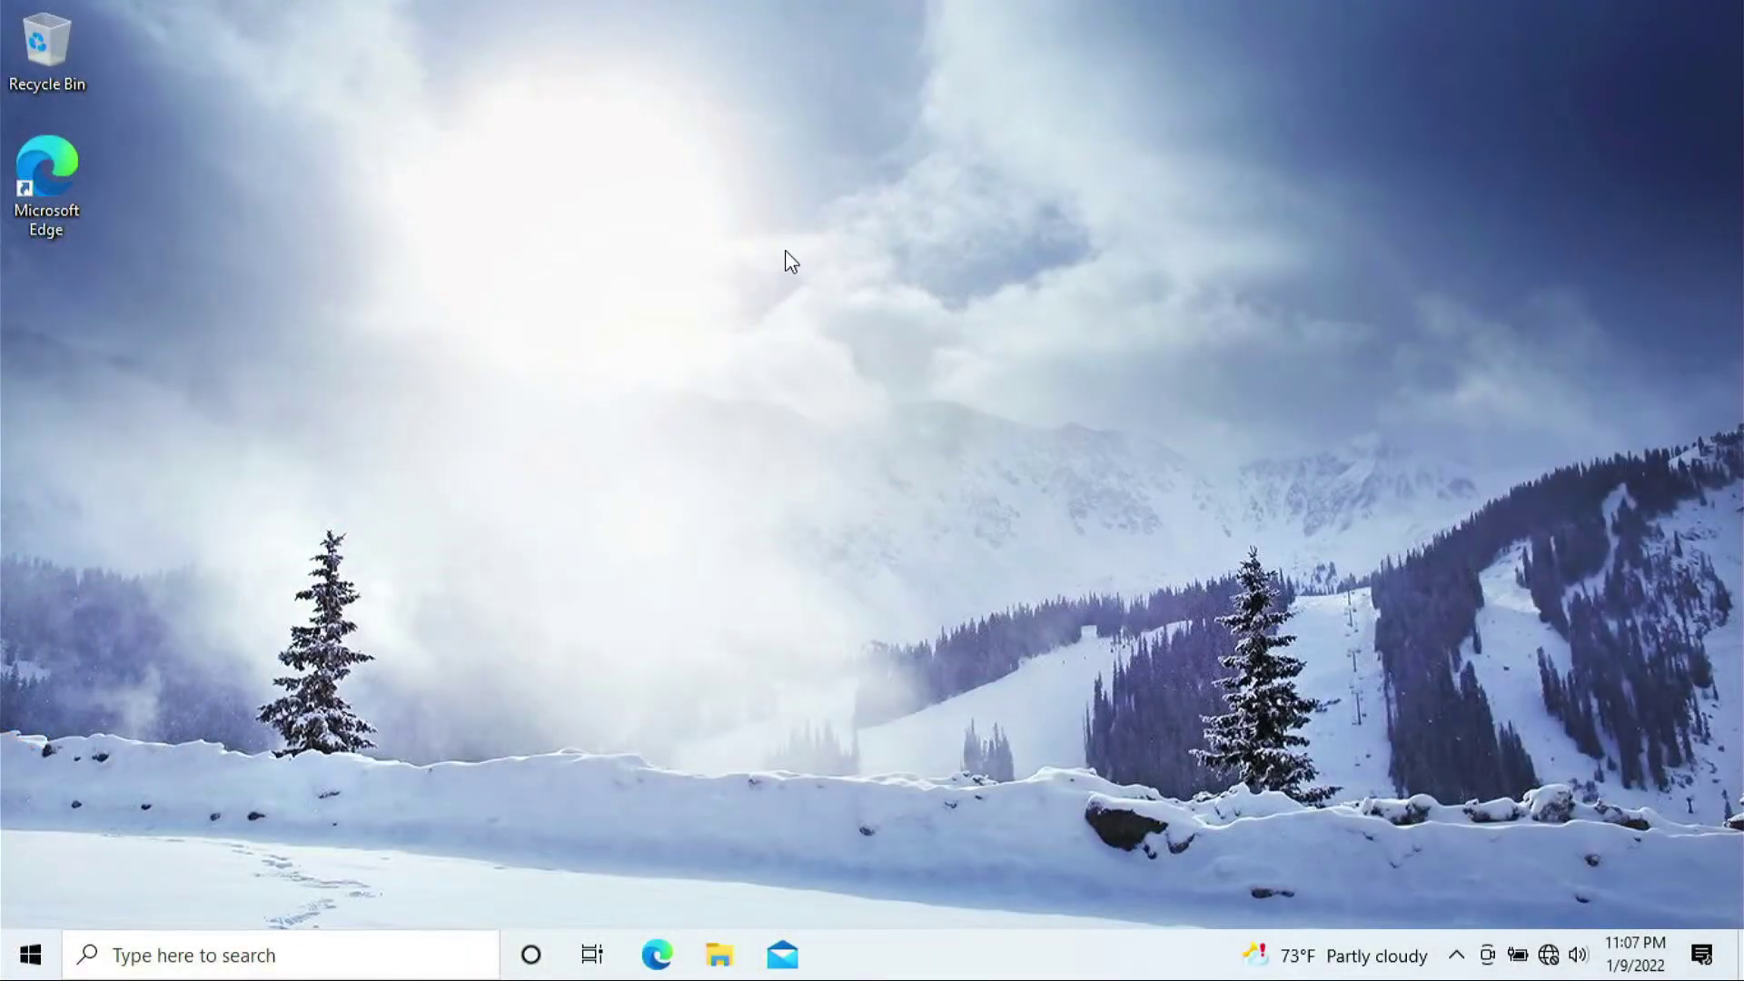
- Launch Edge and load tplinkwifi.net to reach the AX1800 router's password-creation page
{"action": "left_click_drag", "start_coordinate": [526, 171], "coordinate": [1289, 547]}
{"action": "left_click_drag", "start_coordinate": [629, 267], "coordinate": [891, 442]}
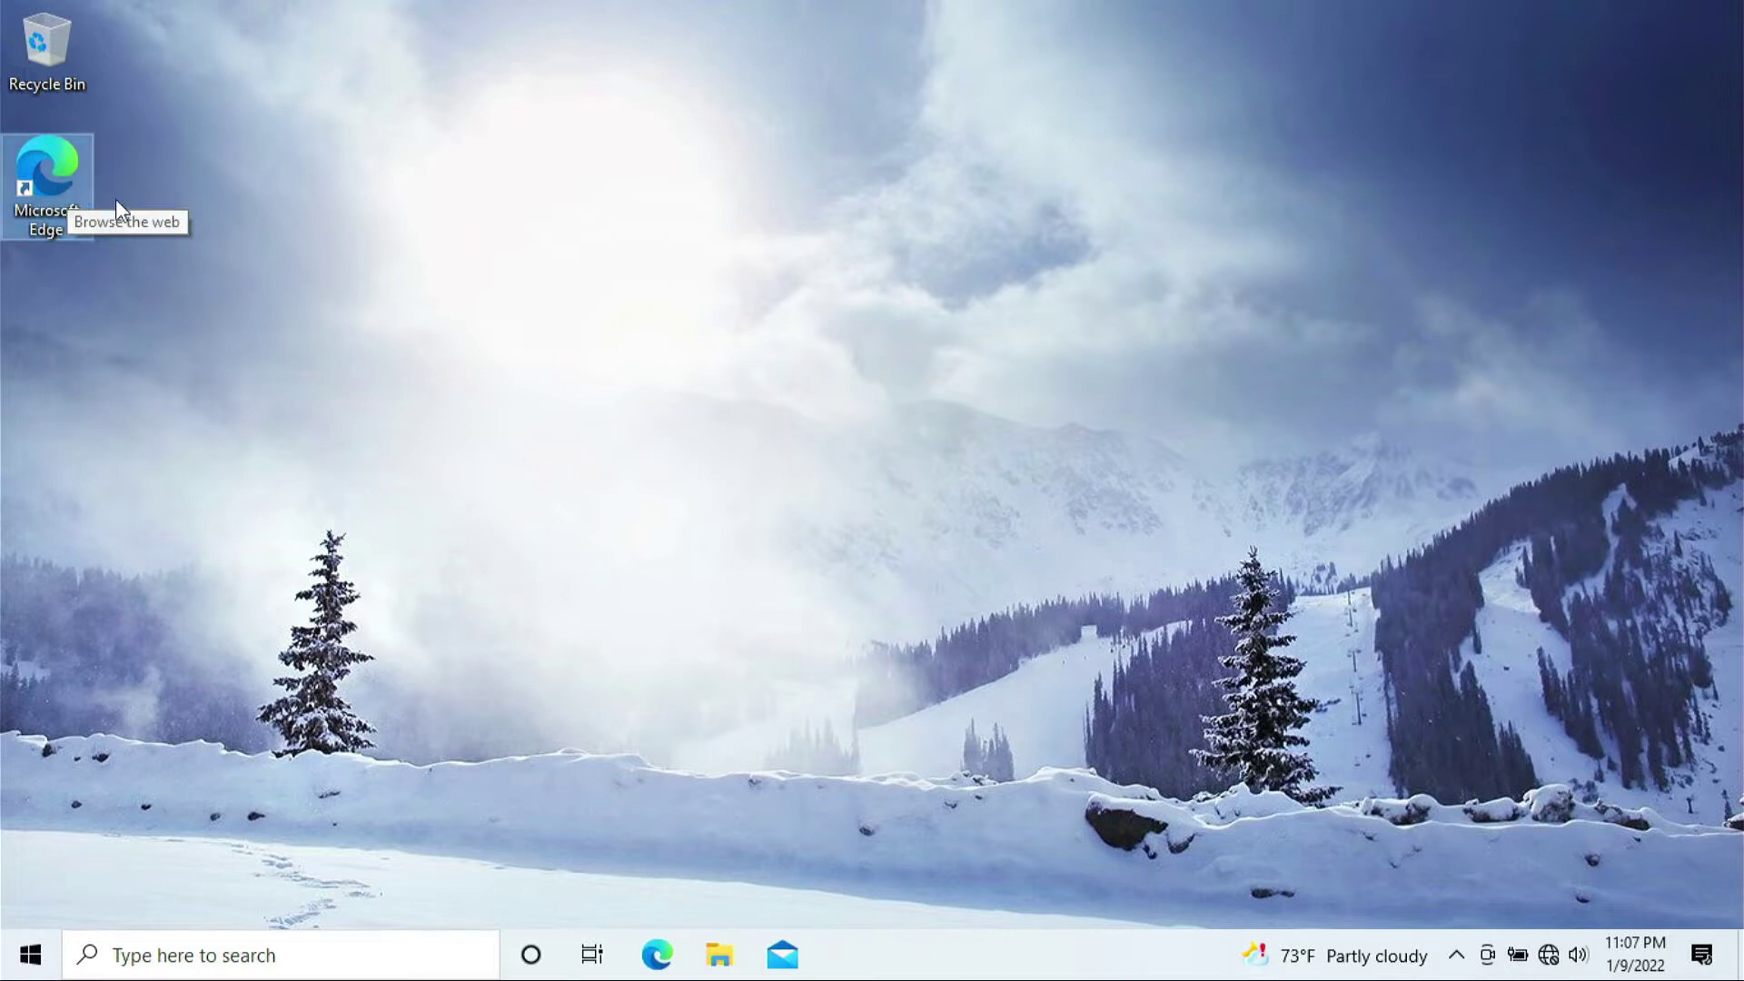
{"action": "left_click", "coordinate": [122, 361]}
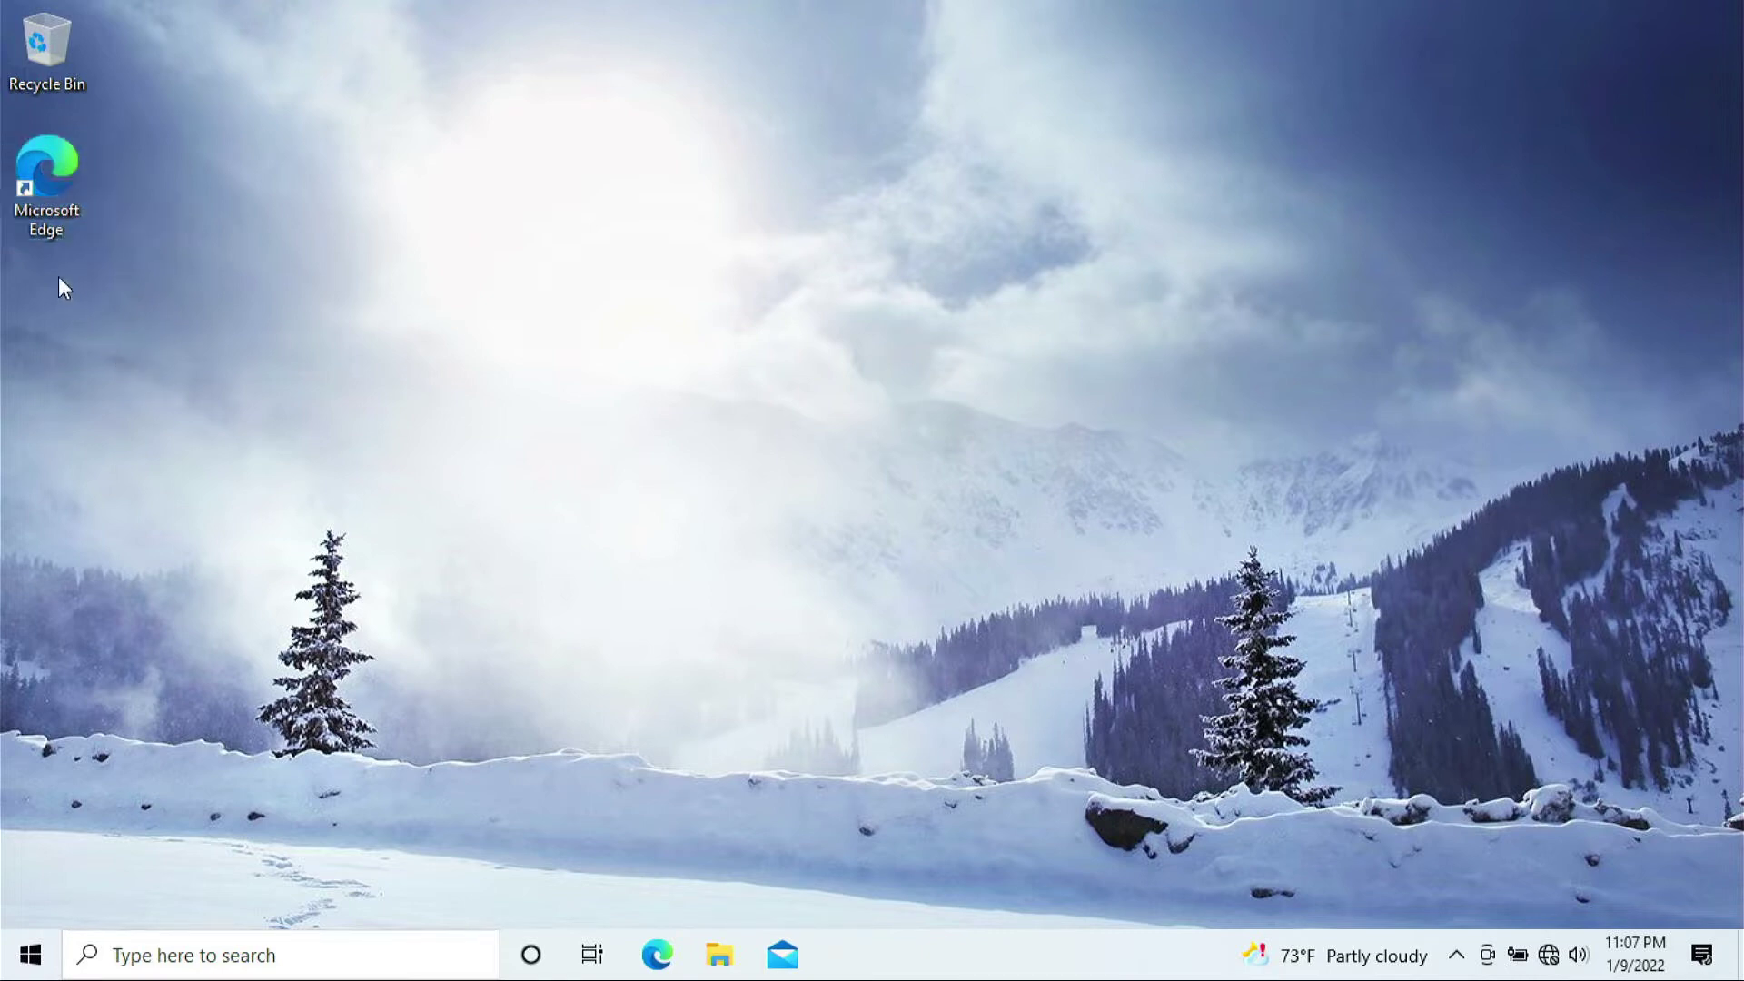
{"action": "double_click", "coordinate": [64, 177]}
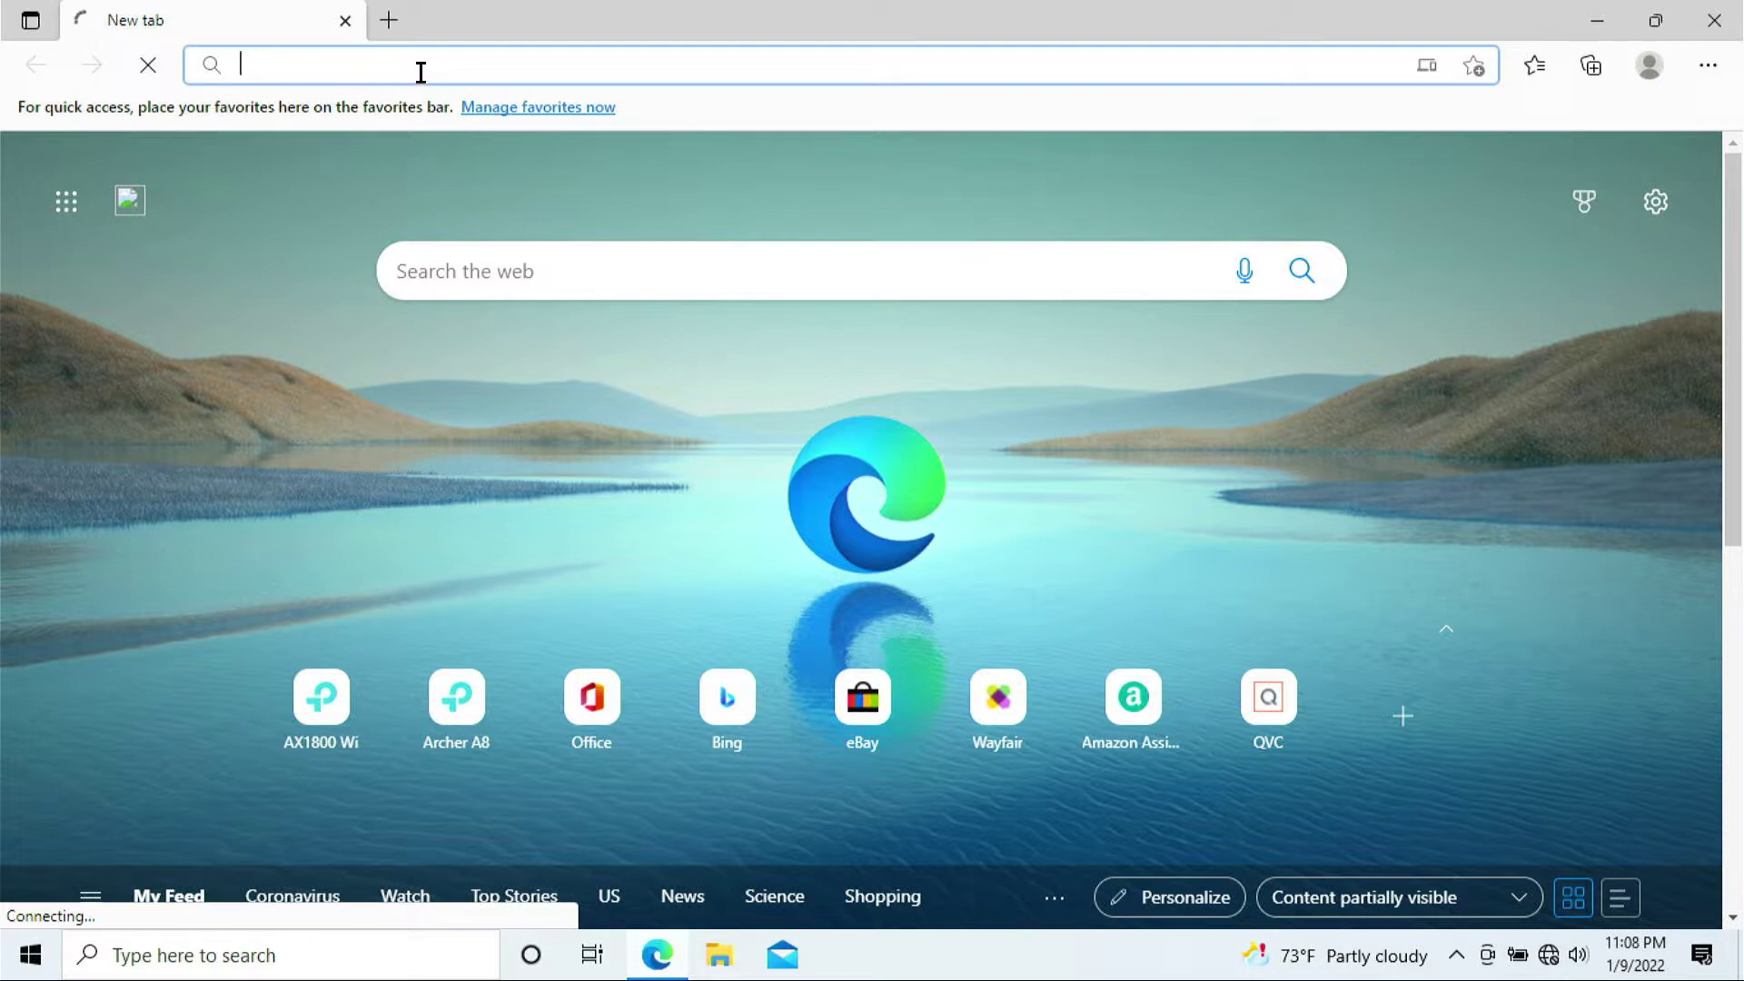
{"action": "type", "text": "tpli"}
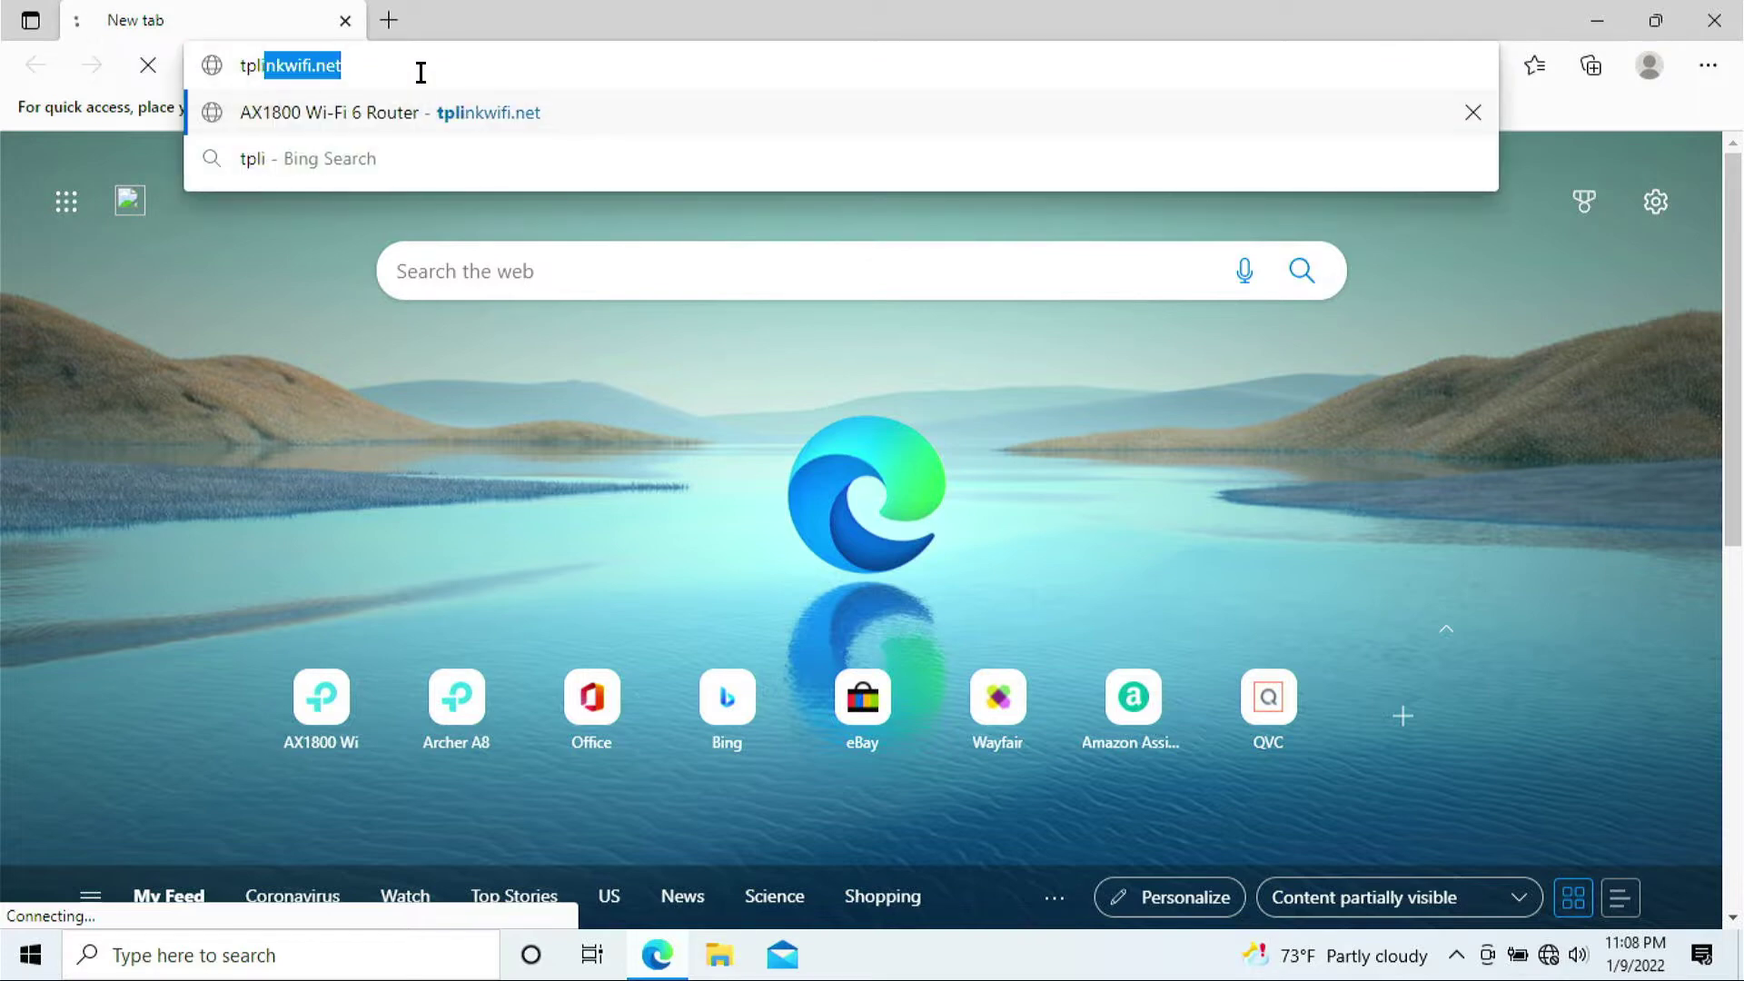
{"action": "type", "text": "nkwifi."}
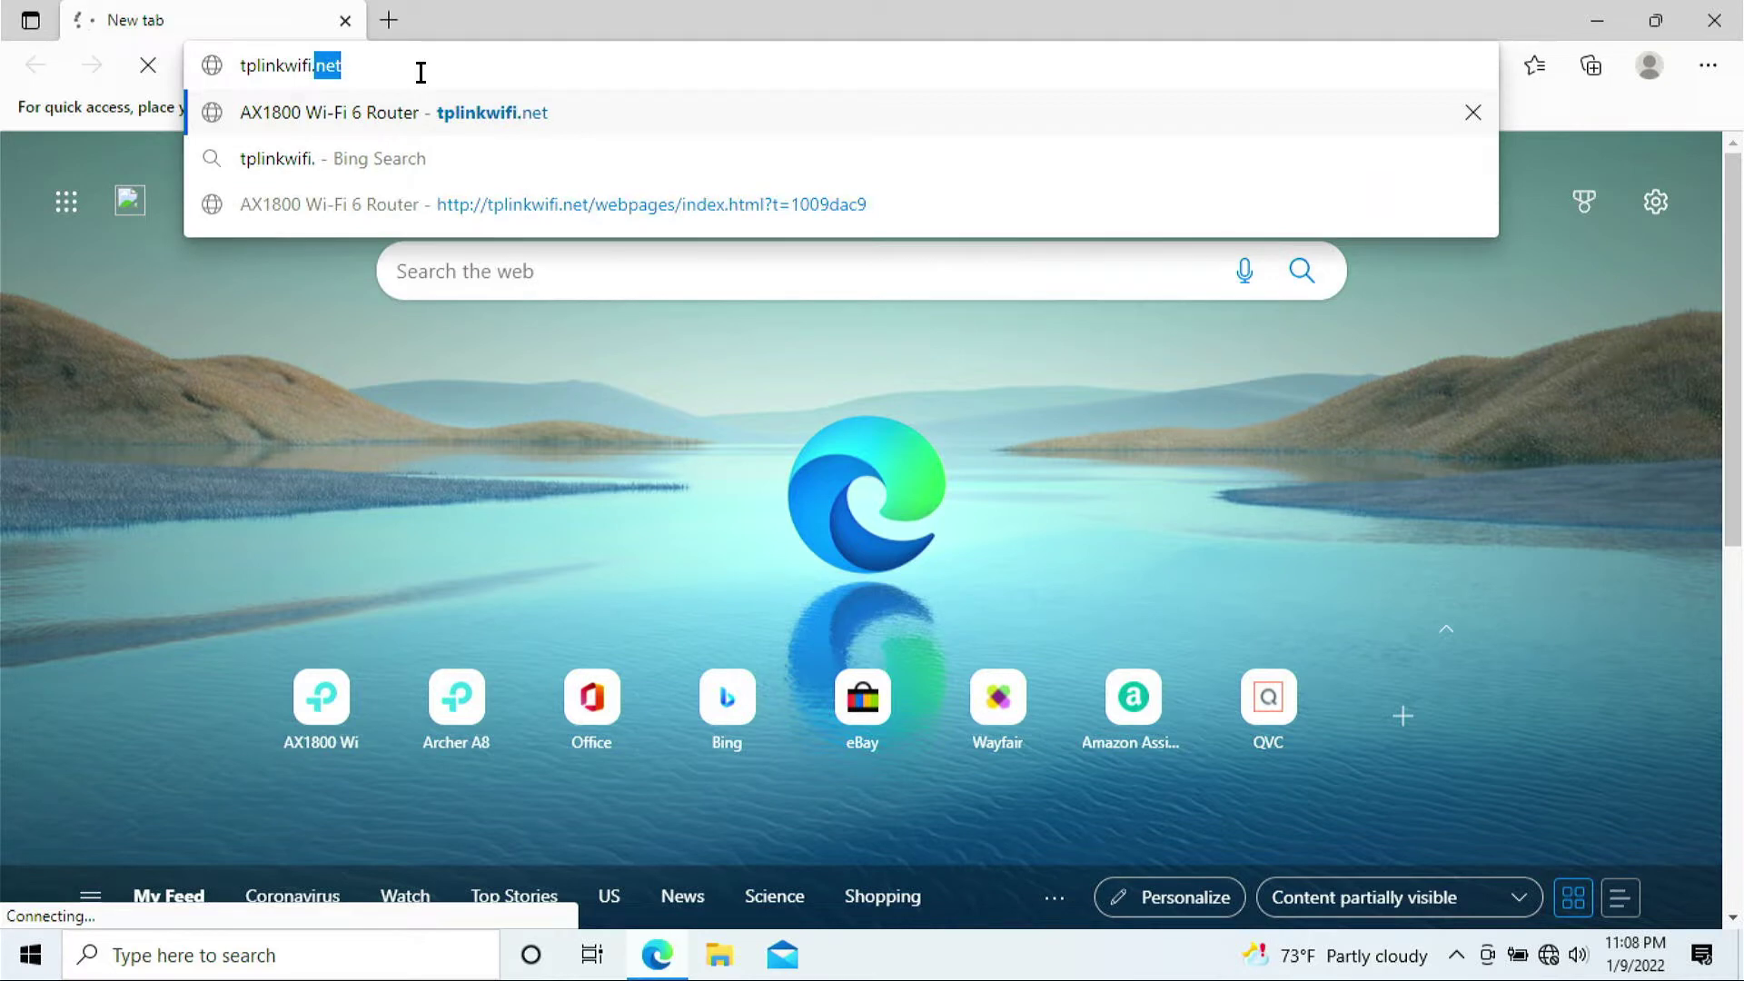
{"action": "type", "text": "net"}
{"action": "key", "text": "Return"}
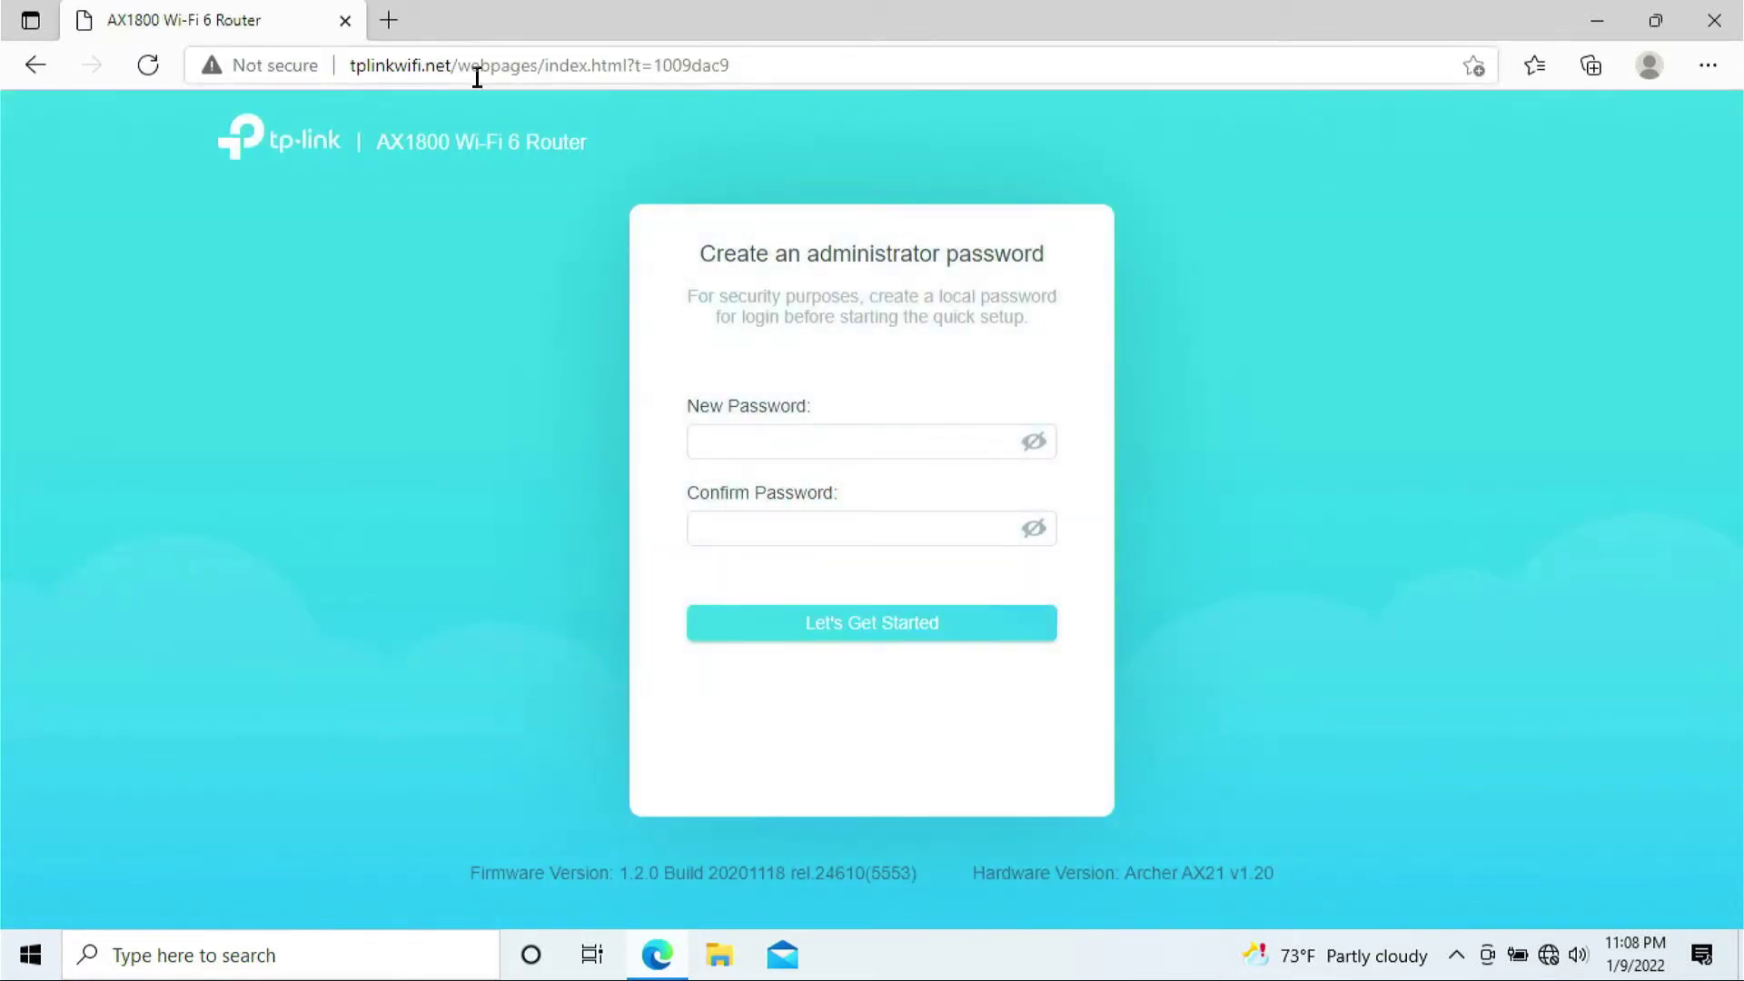
- Enter the new administrator password and move on to the Confirm Password field
{"action": "left_click", "coordinate": [734, 452]}
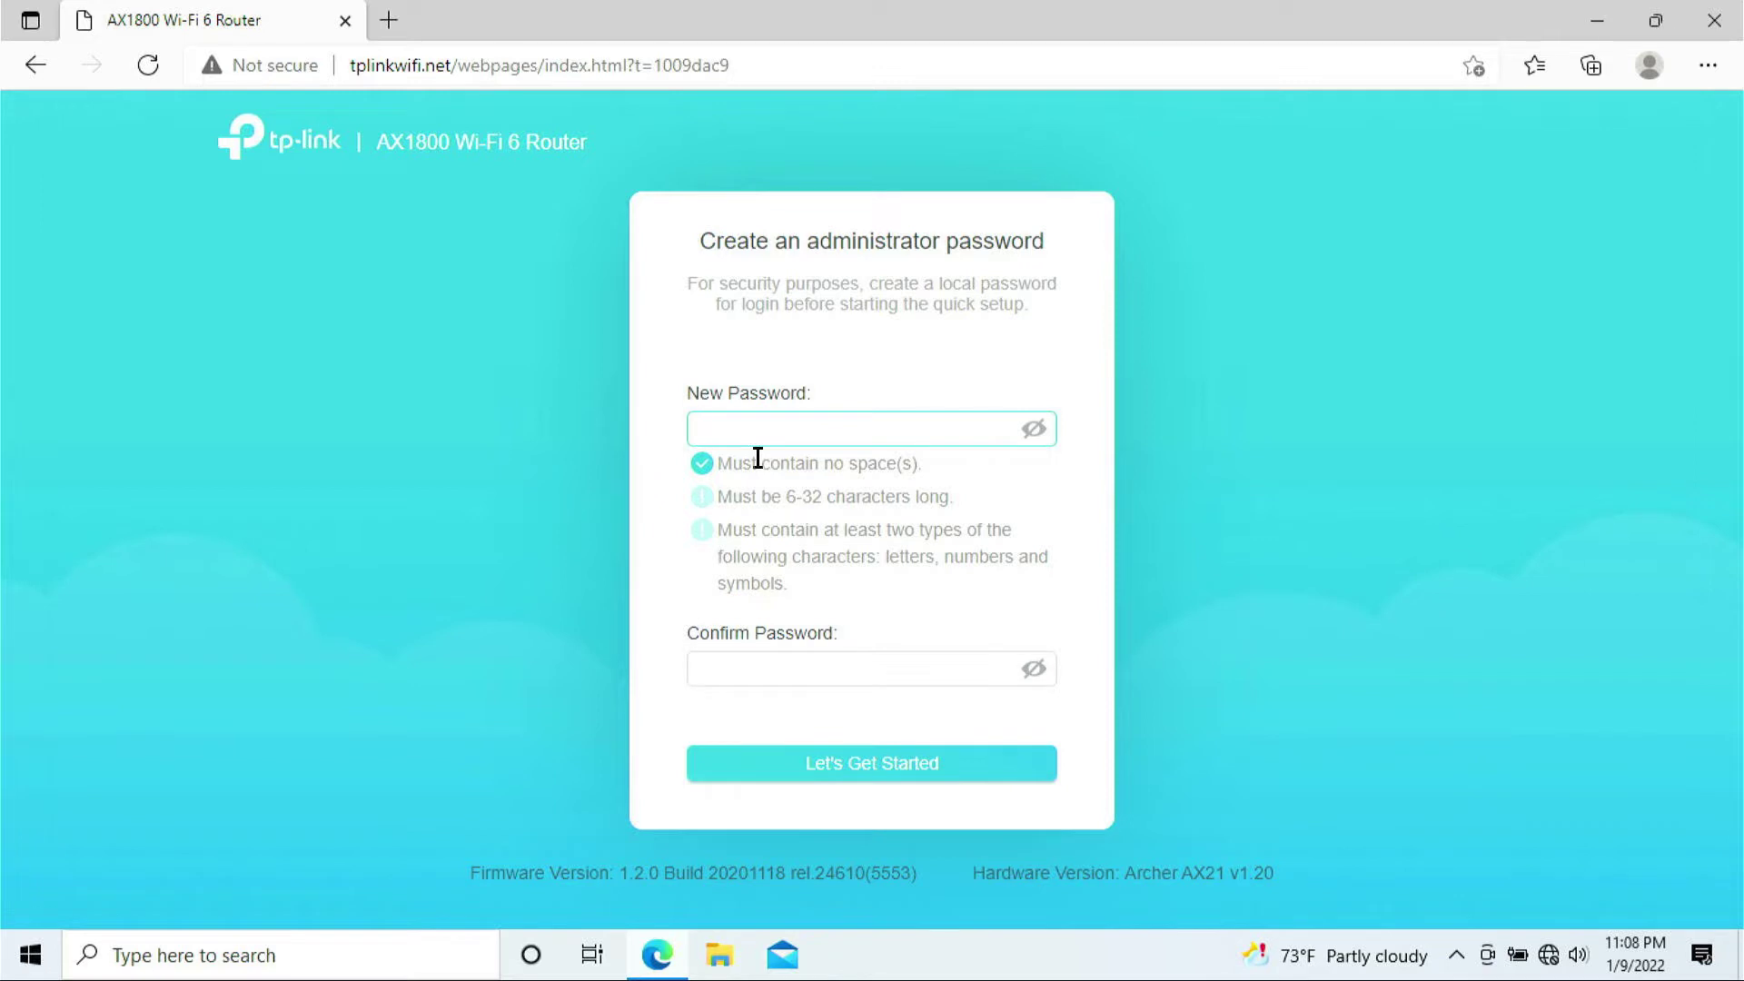
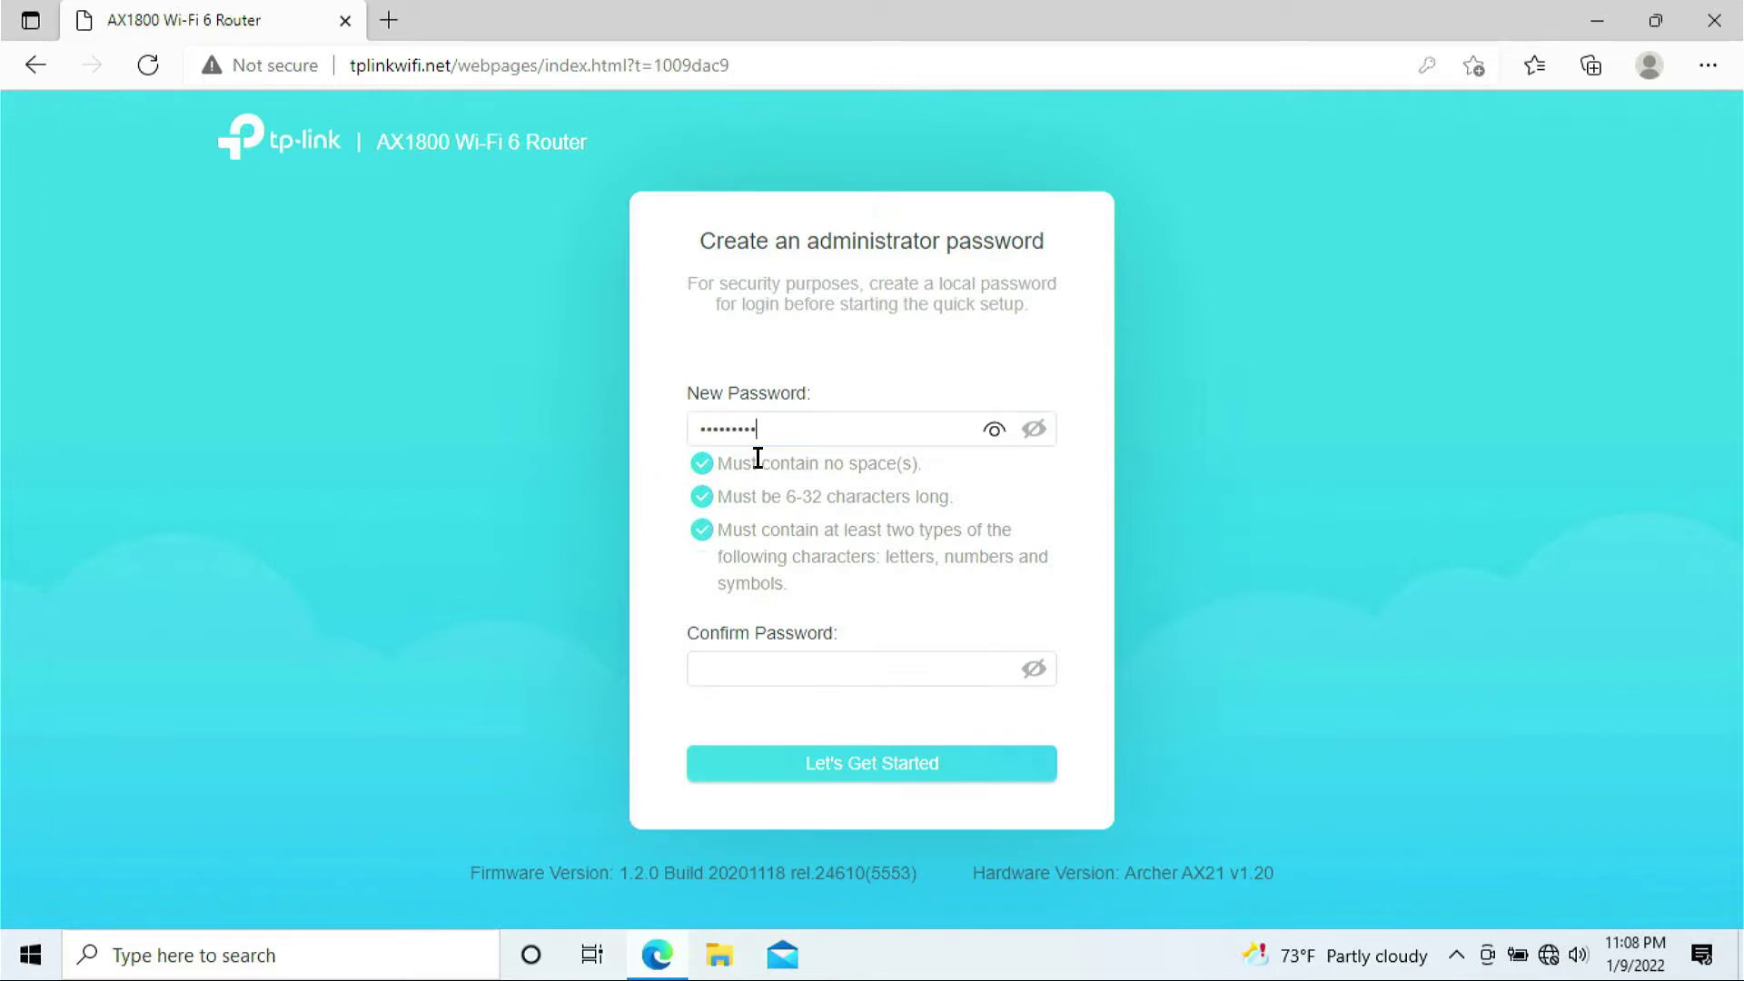
{"action": "key", "text": "Tab"}
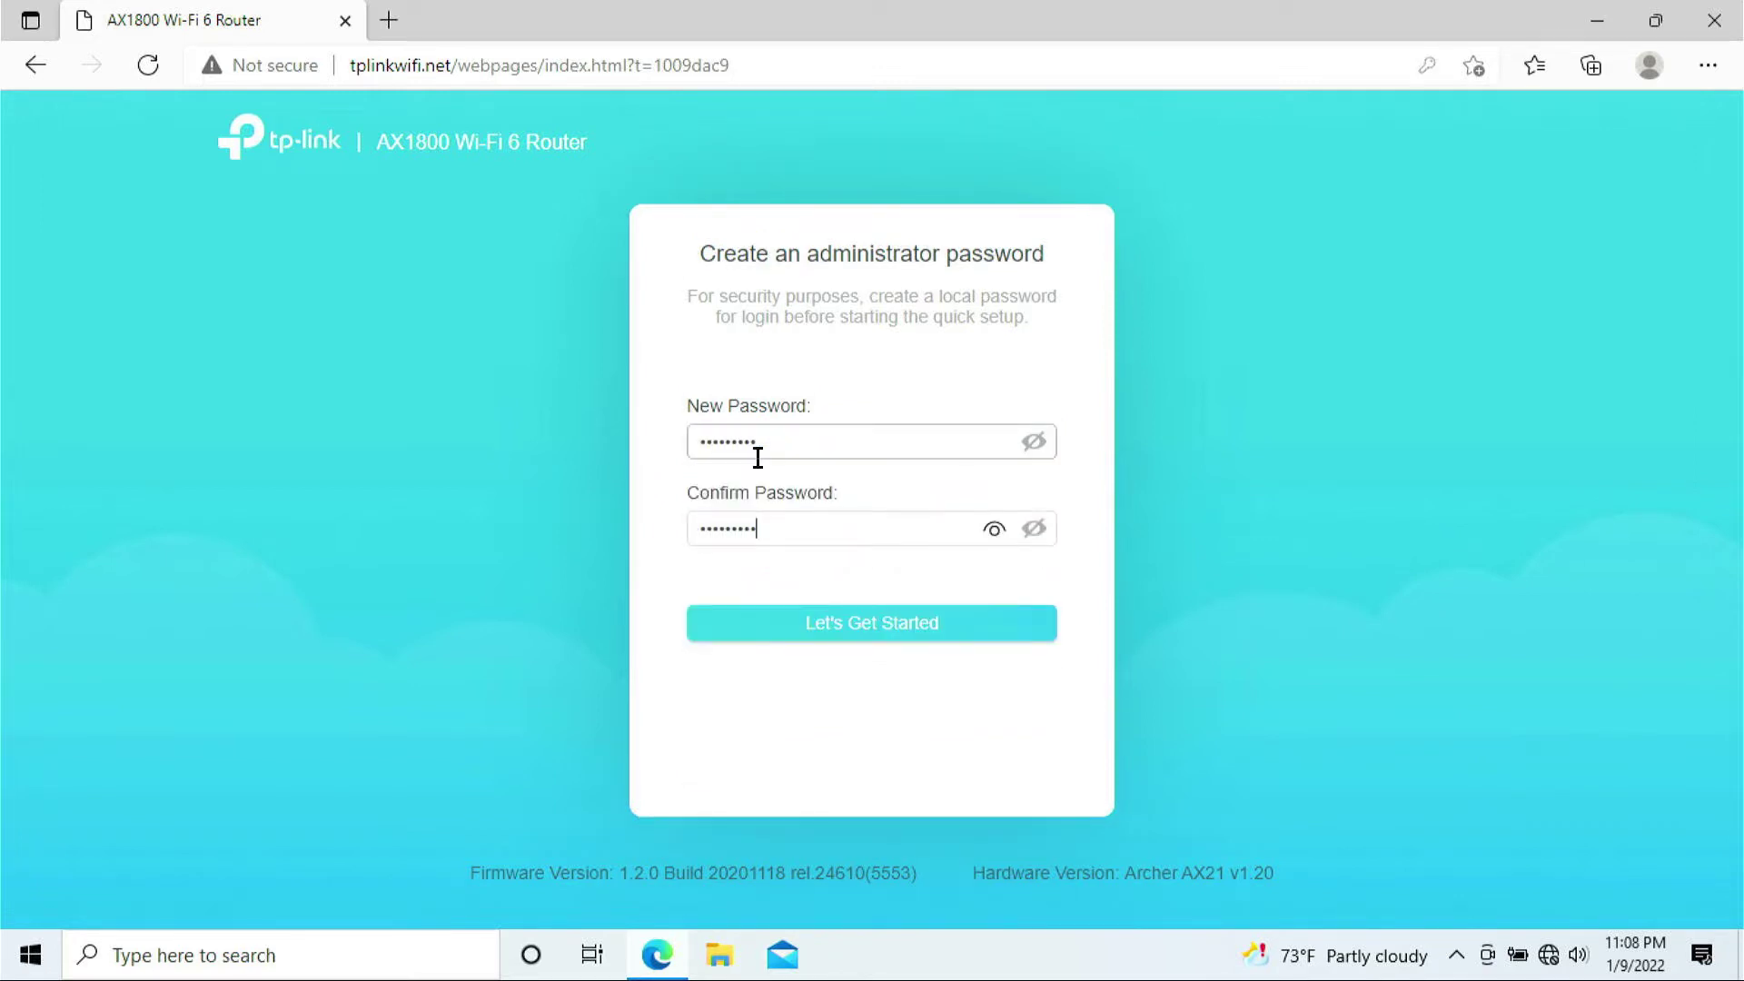
- Submit the password and set the time zone to (UTC-10:00) Hawaii
{"action": "left_click", "coordinate": [886, 623]}
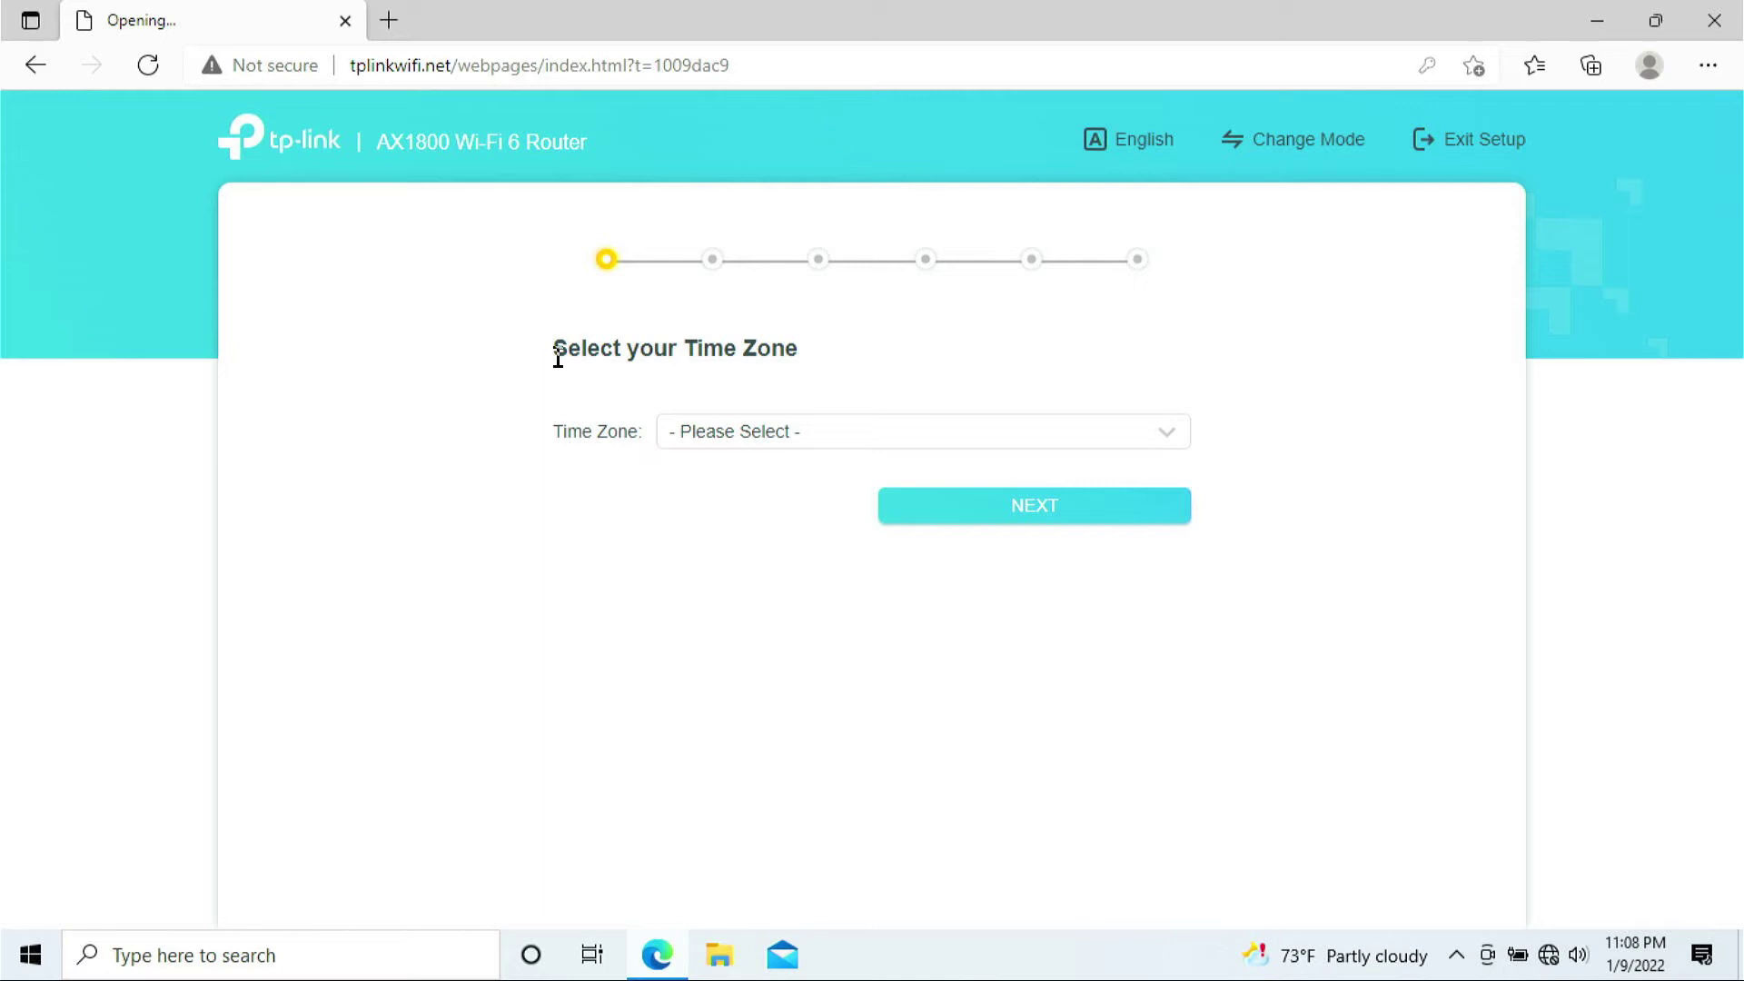
{"action": "left_click_drag", "start_coordinate": [558, 358], "coordinate": [830, 369]}
{"action": "left_click", "coordinate": [810, 438]}
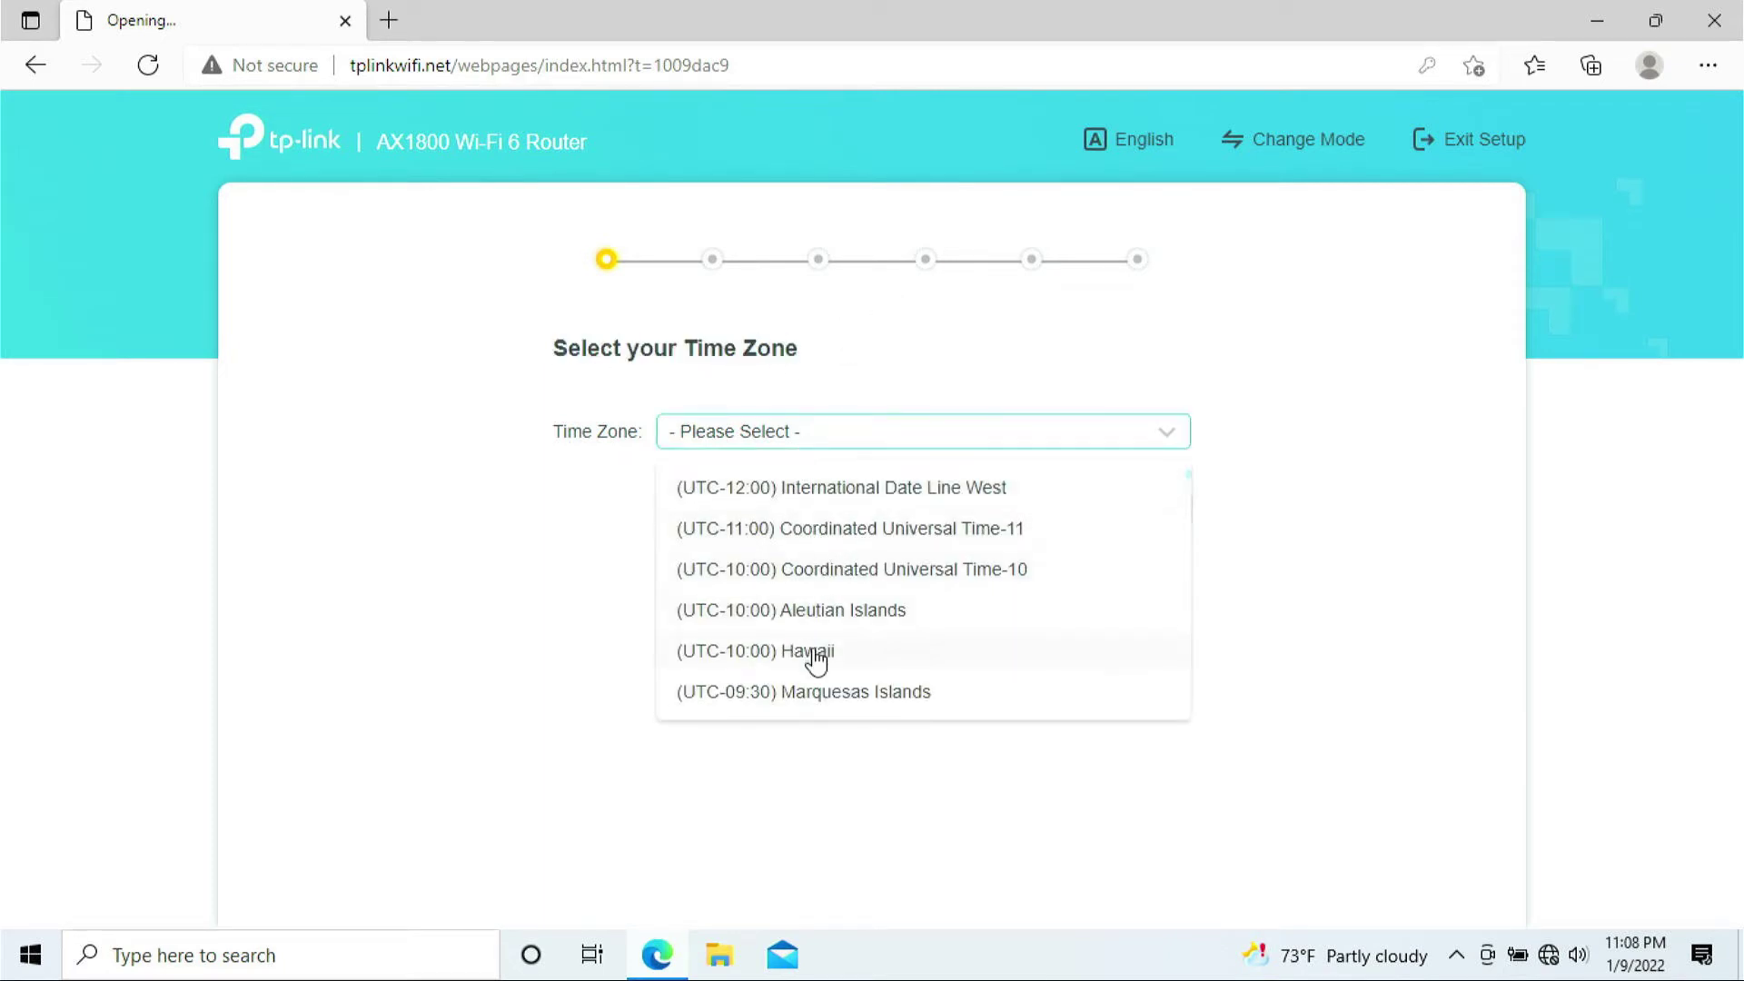
{"action": "left_click", "coordinate": [817, 654]}
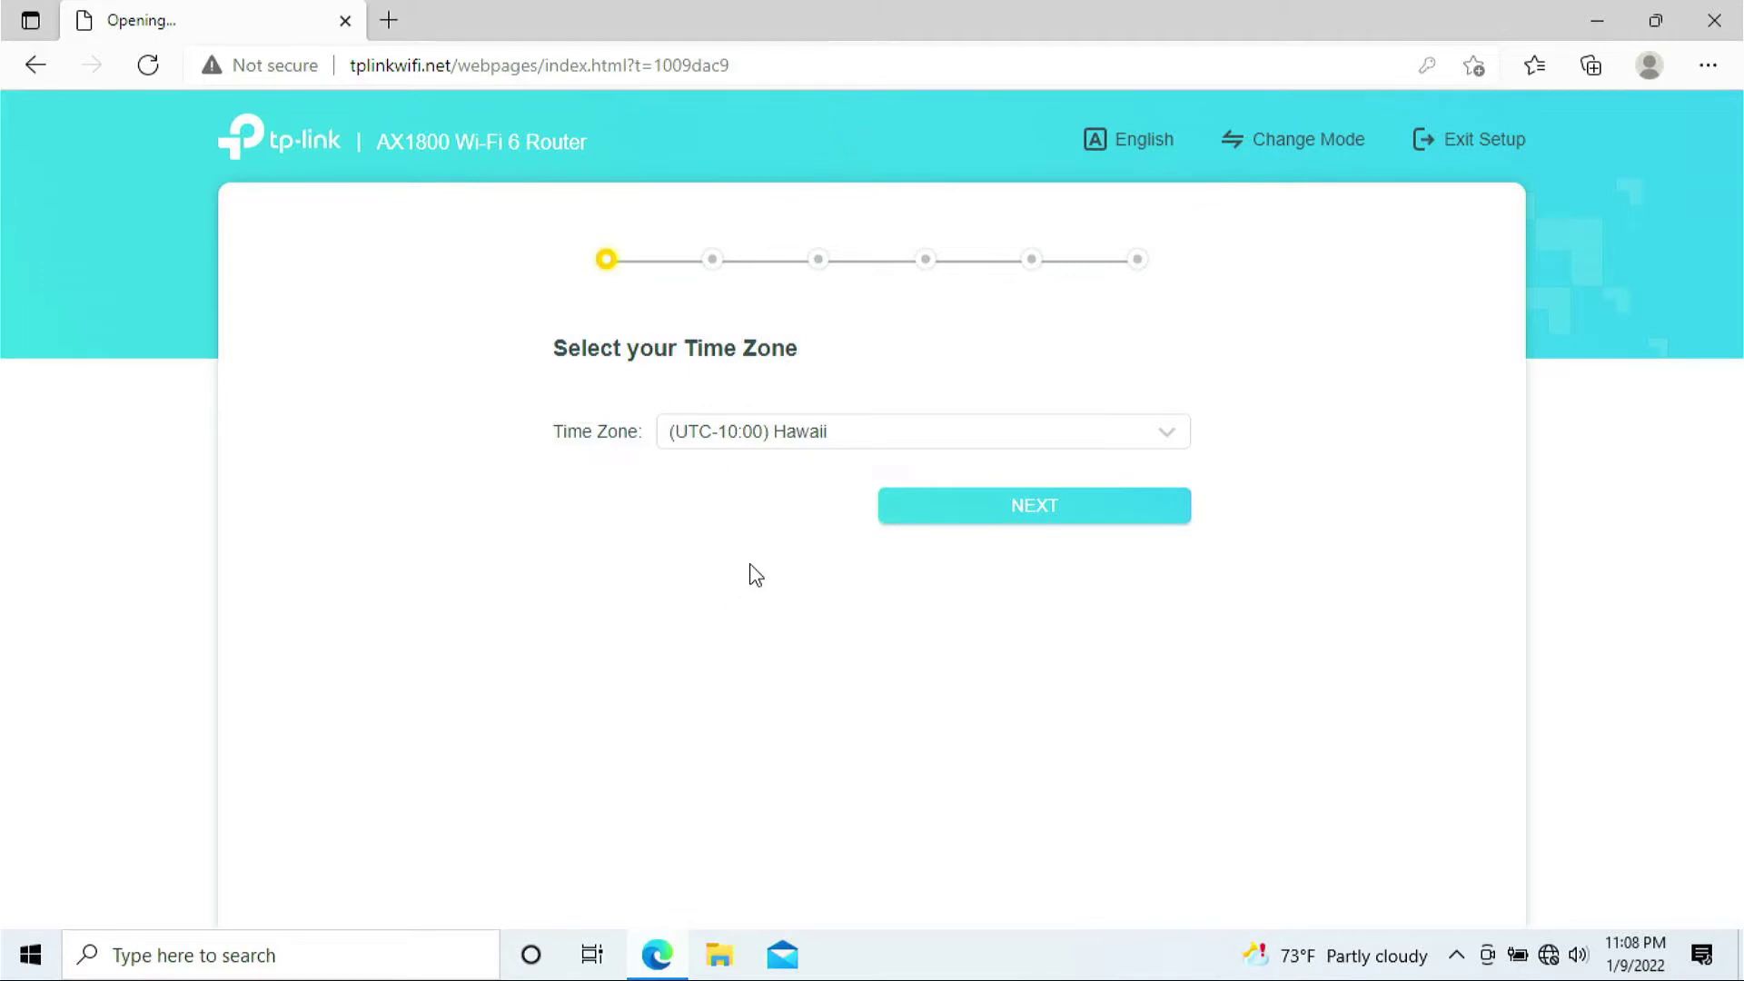
{"action": "left_click", "coordinate": [962, 525]}
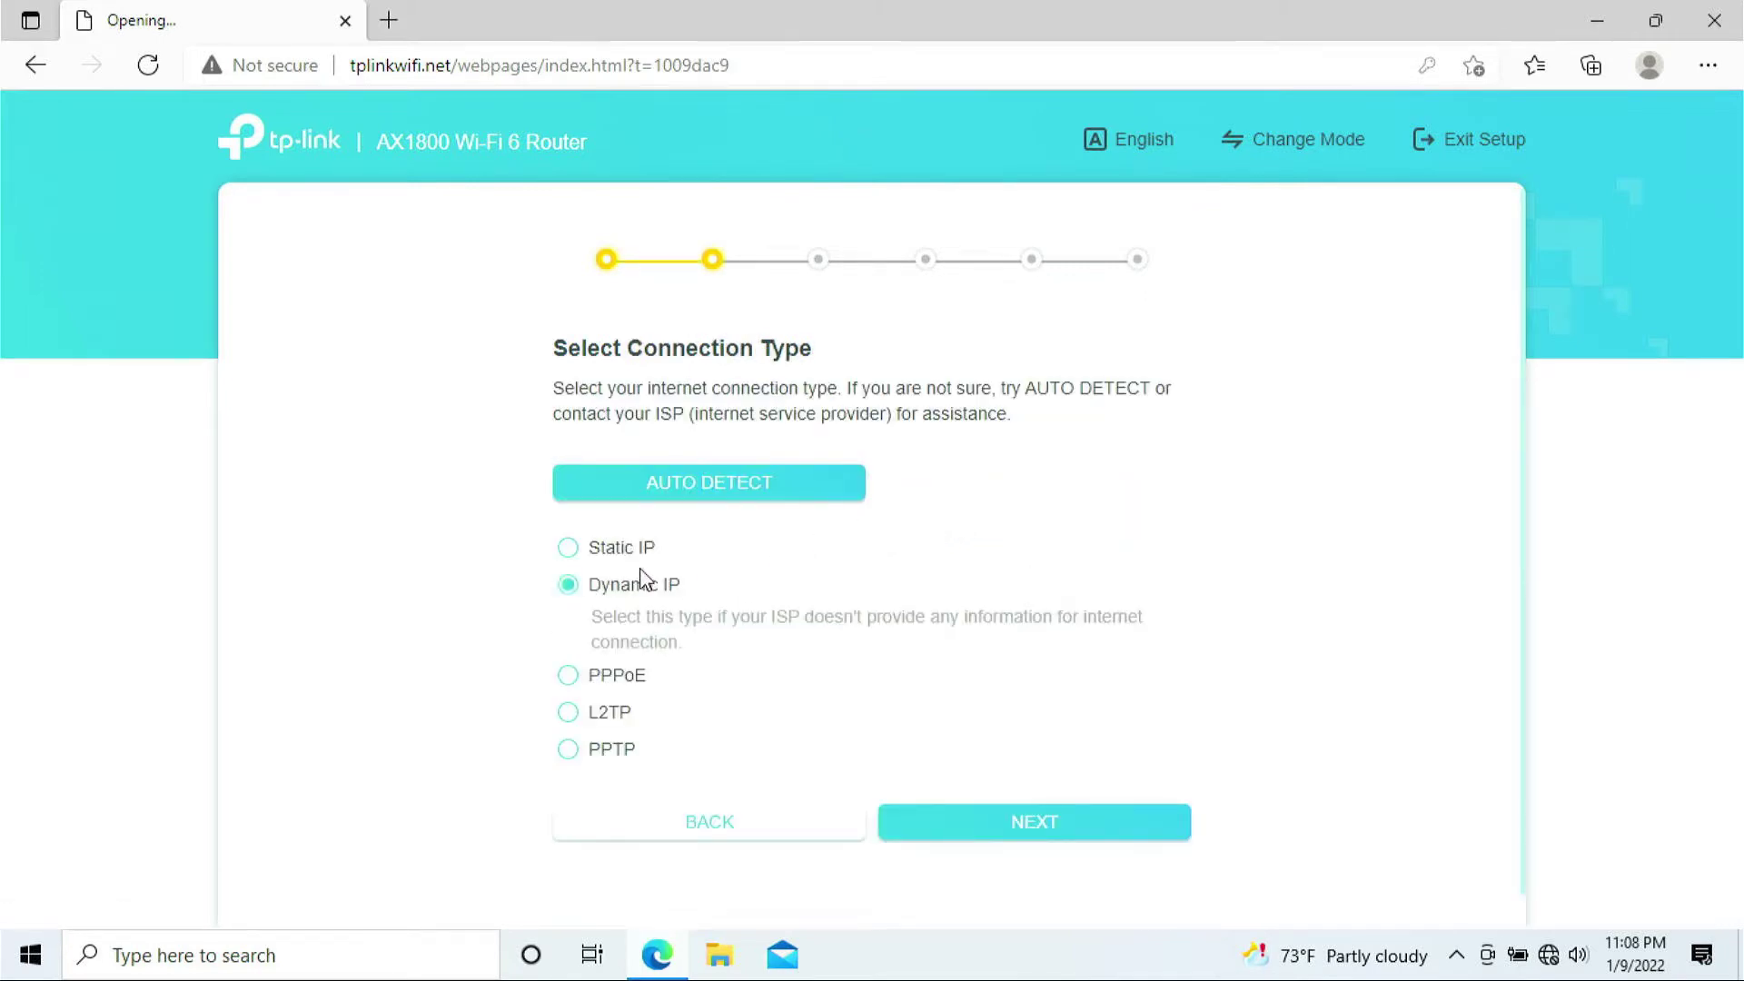
- Select Dynamic IP as the internet connection type
{"action": "left_click", "coordinate": [681, 607]}
{"action": "left_click", "coordinate": [679, 592]}
{"action": "left_click", "coordinate": [615, 600]}
{"action": "left_click", "coordinate": [681, 592]}
{"action": "left_click", "coordinate": [626, 561]}
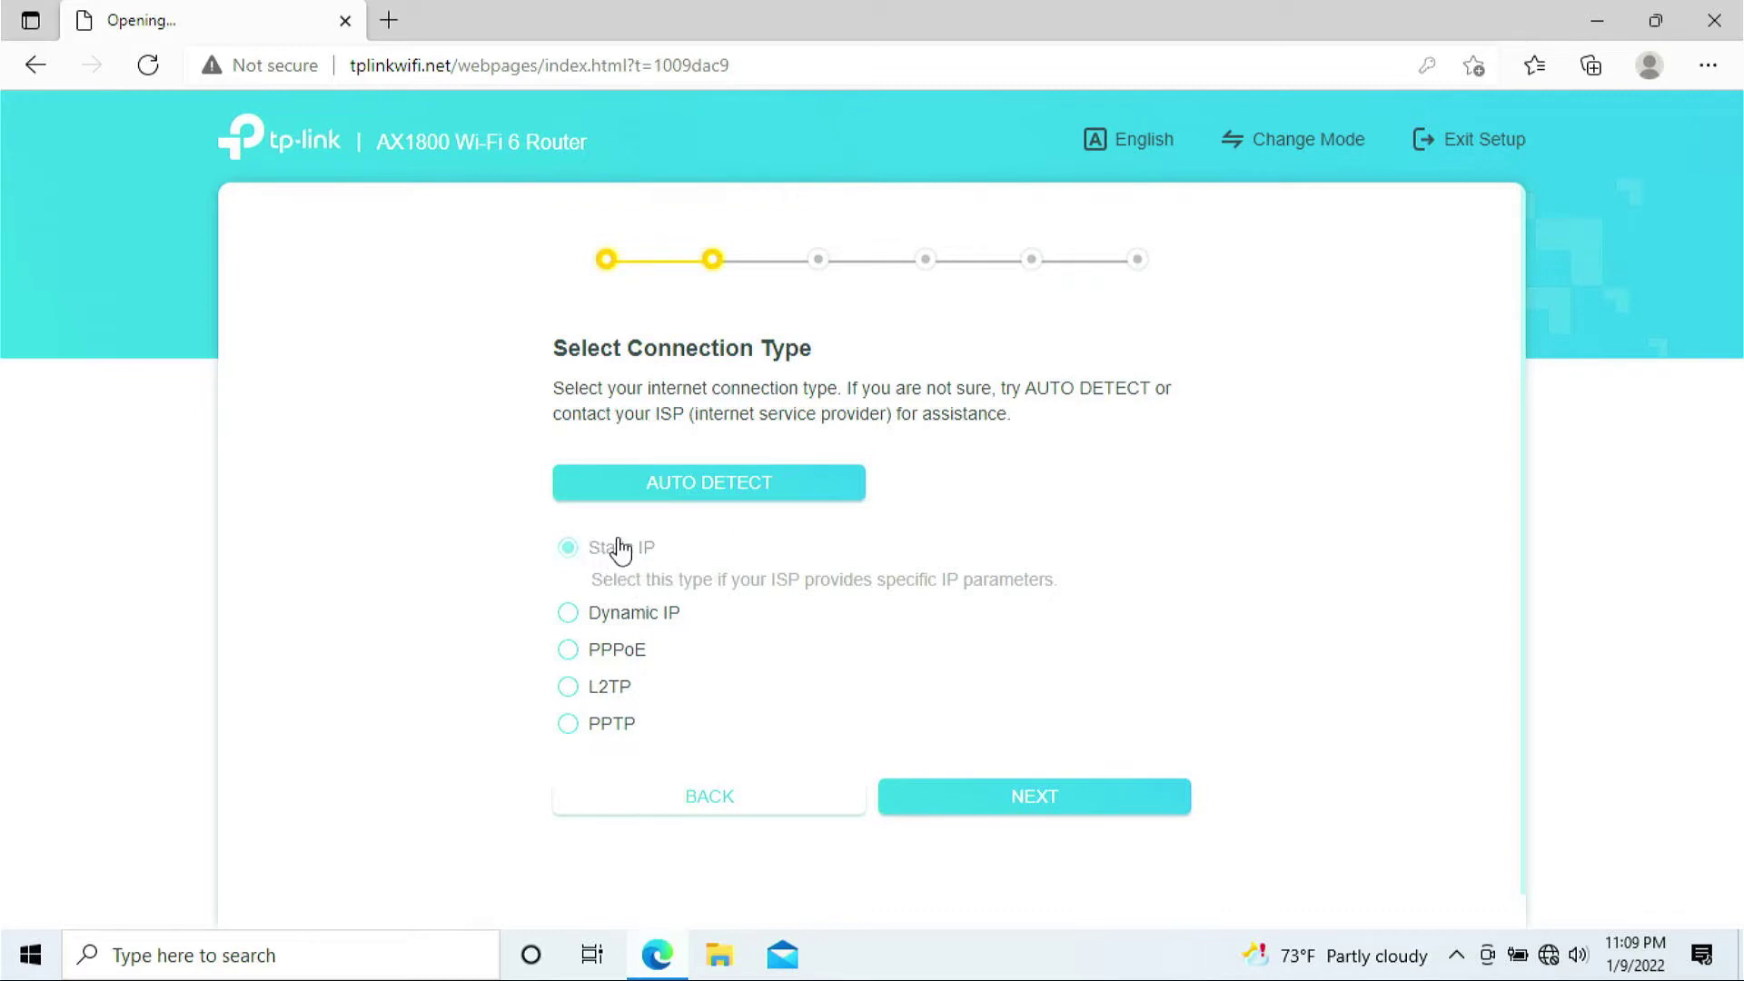
{"action": "left_click_drag", "start_coordinate": [670, 564], "coordinate": [564, 545]}
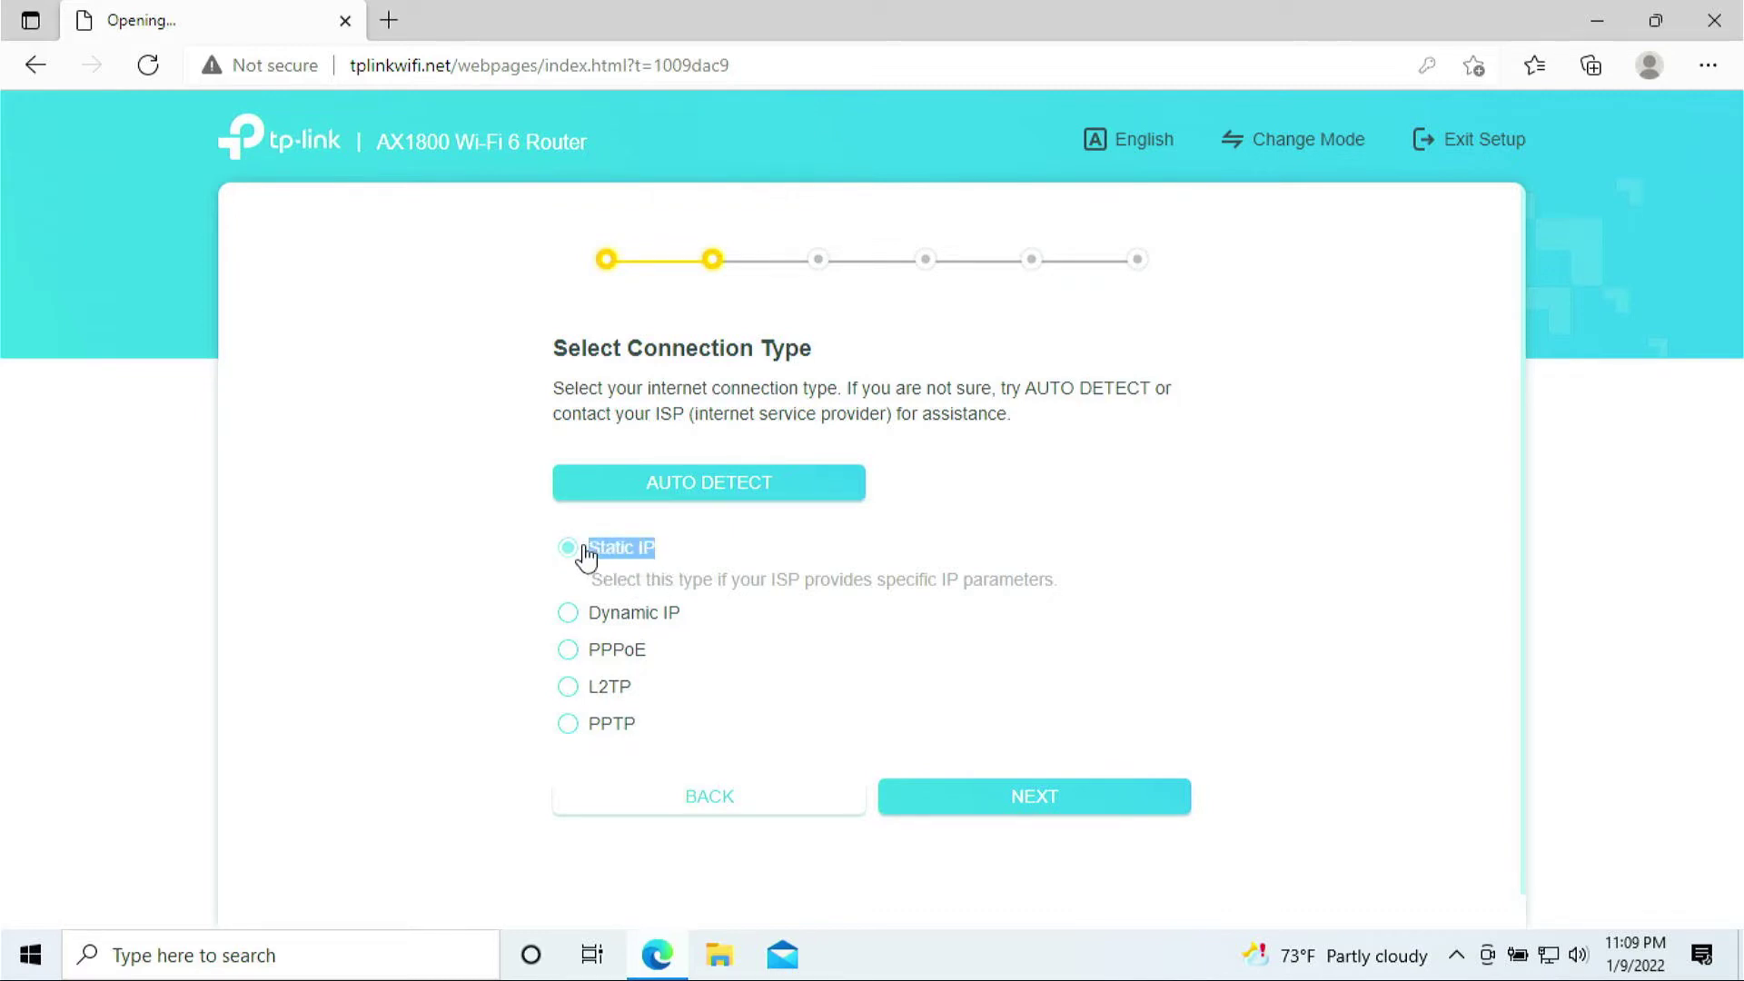
{"action": "left_click", "coordinate": [676, 563]}
{"action": "left_click_drag", "start_coordinate": [671, 564], "coordinate": [585, 554]}
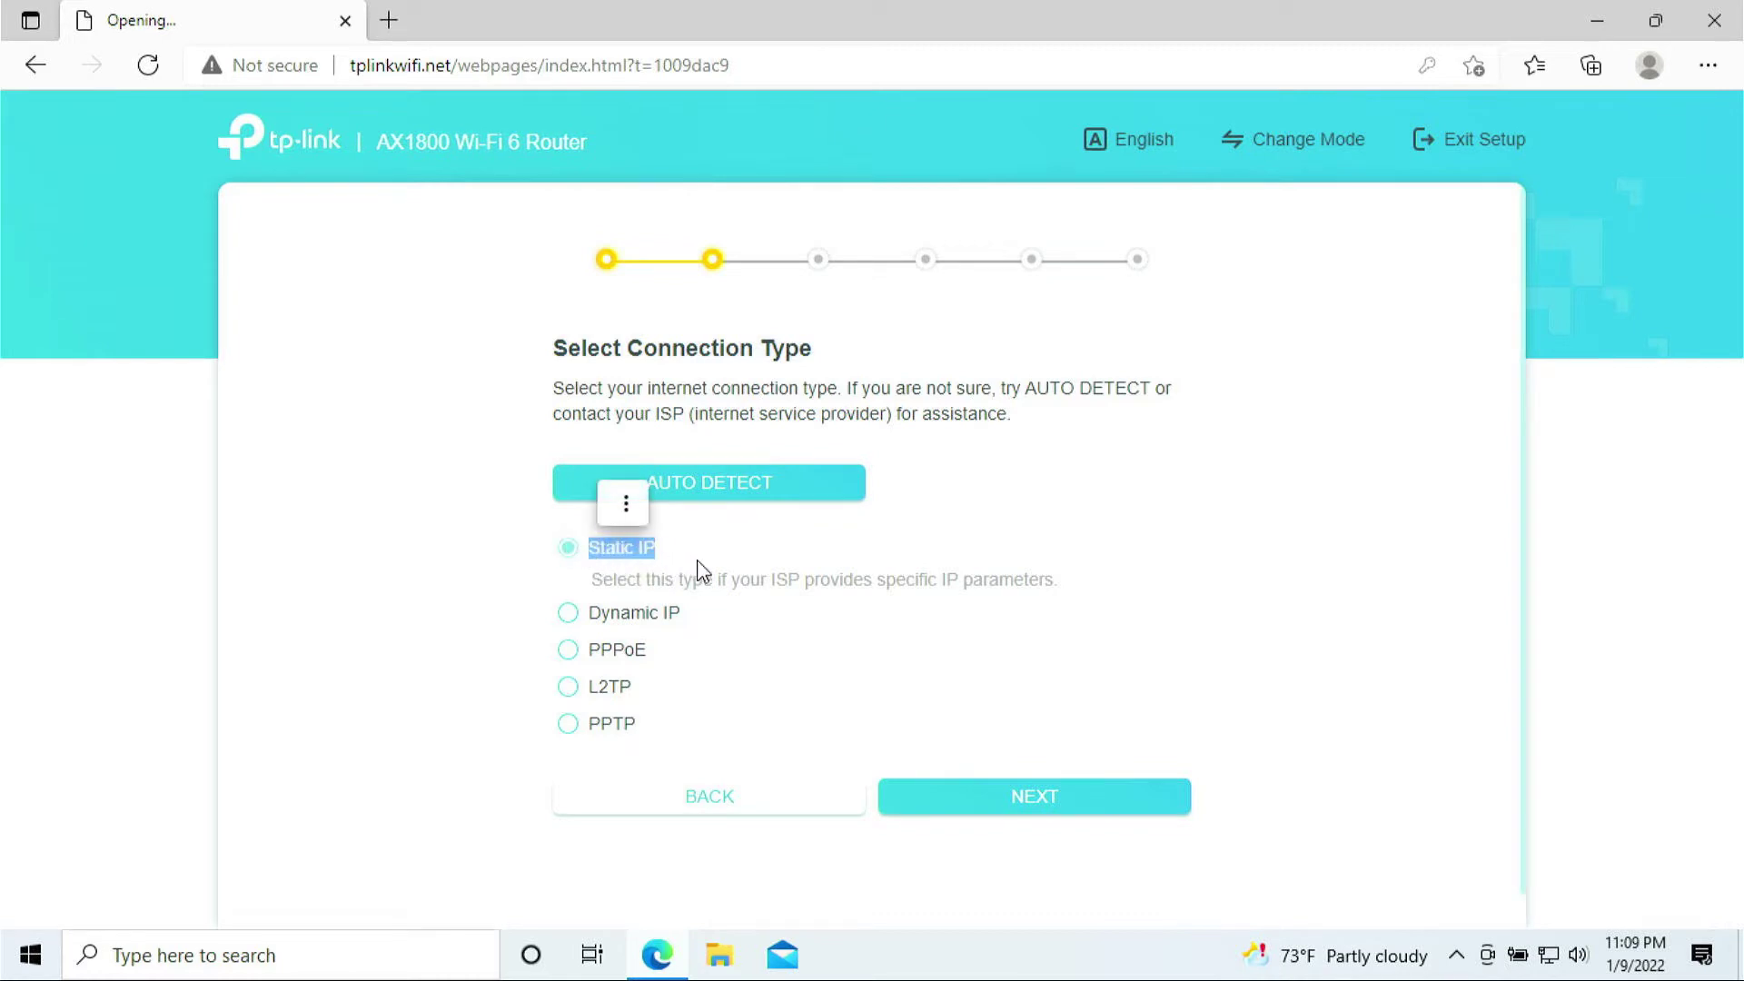
{"action": "left_click", "coordinate": [622, 616]}
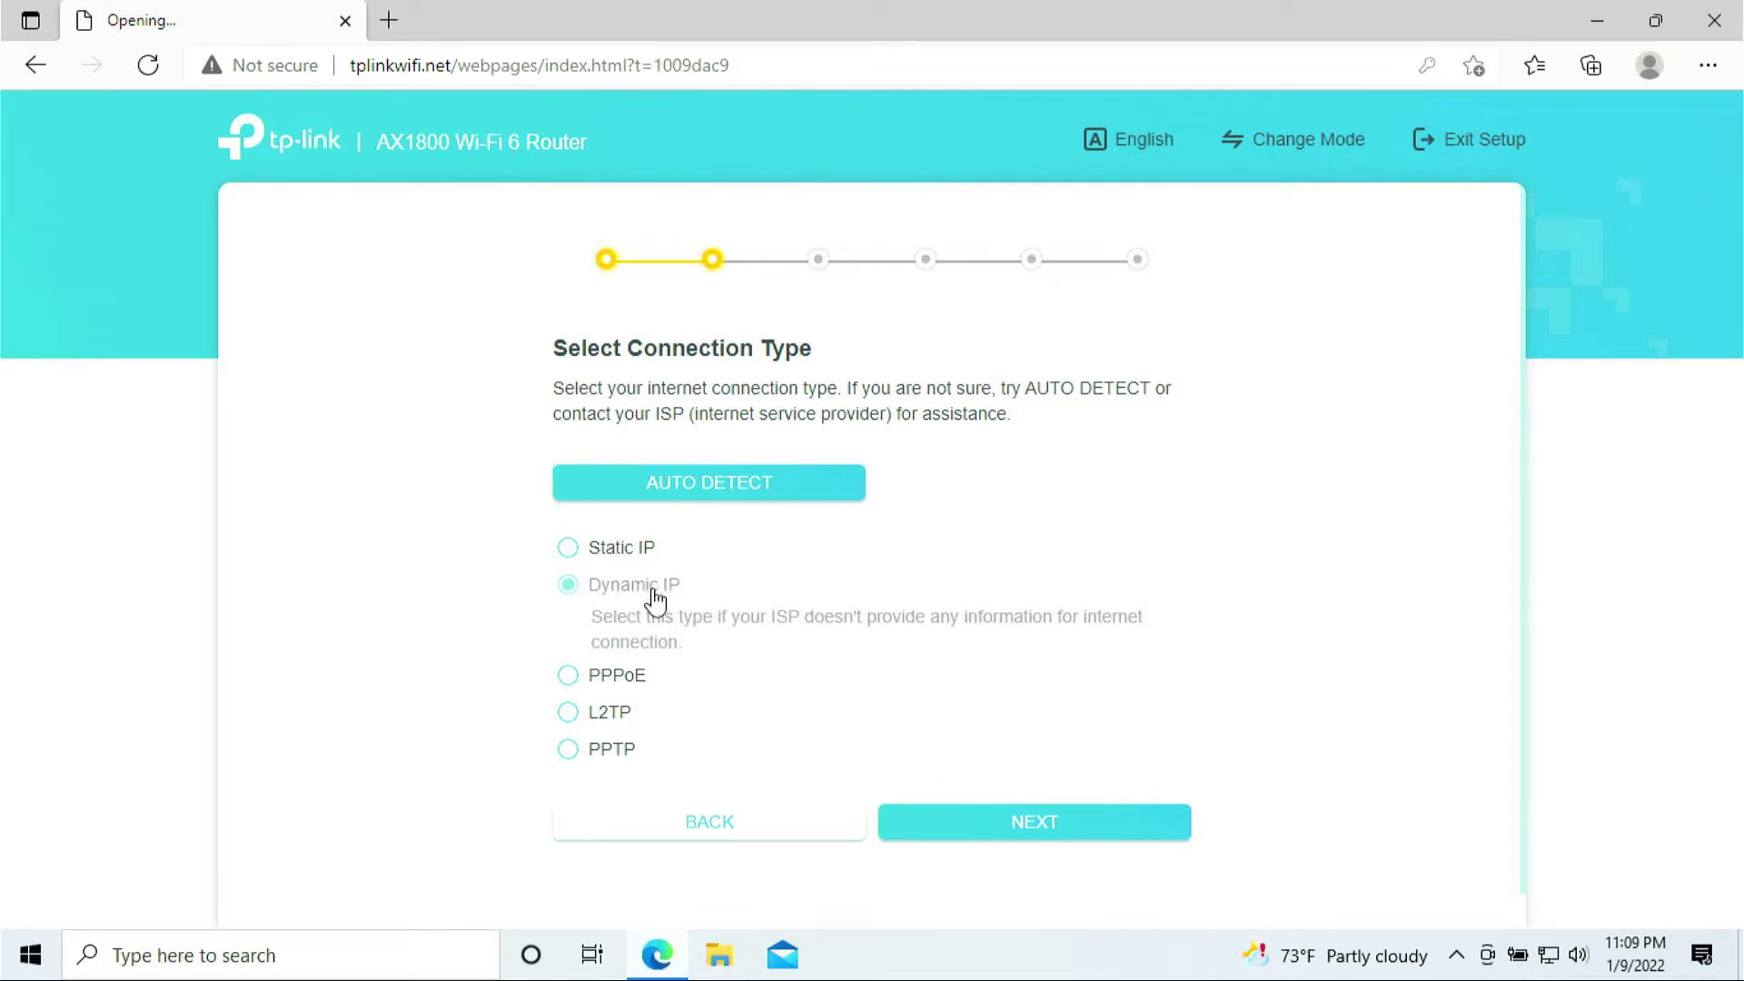
- Accept the Dynamic IP page with the default MAC address
{"action": "left_click", "coordinate": [1051, 829]}
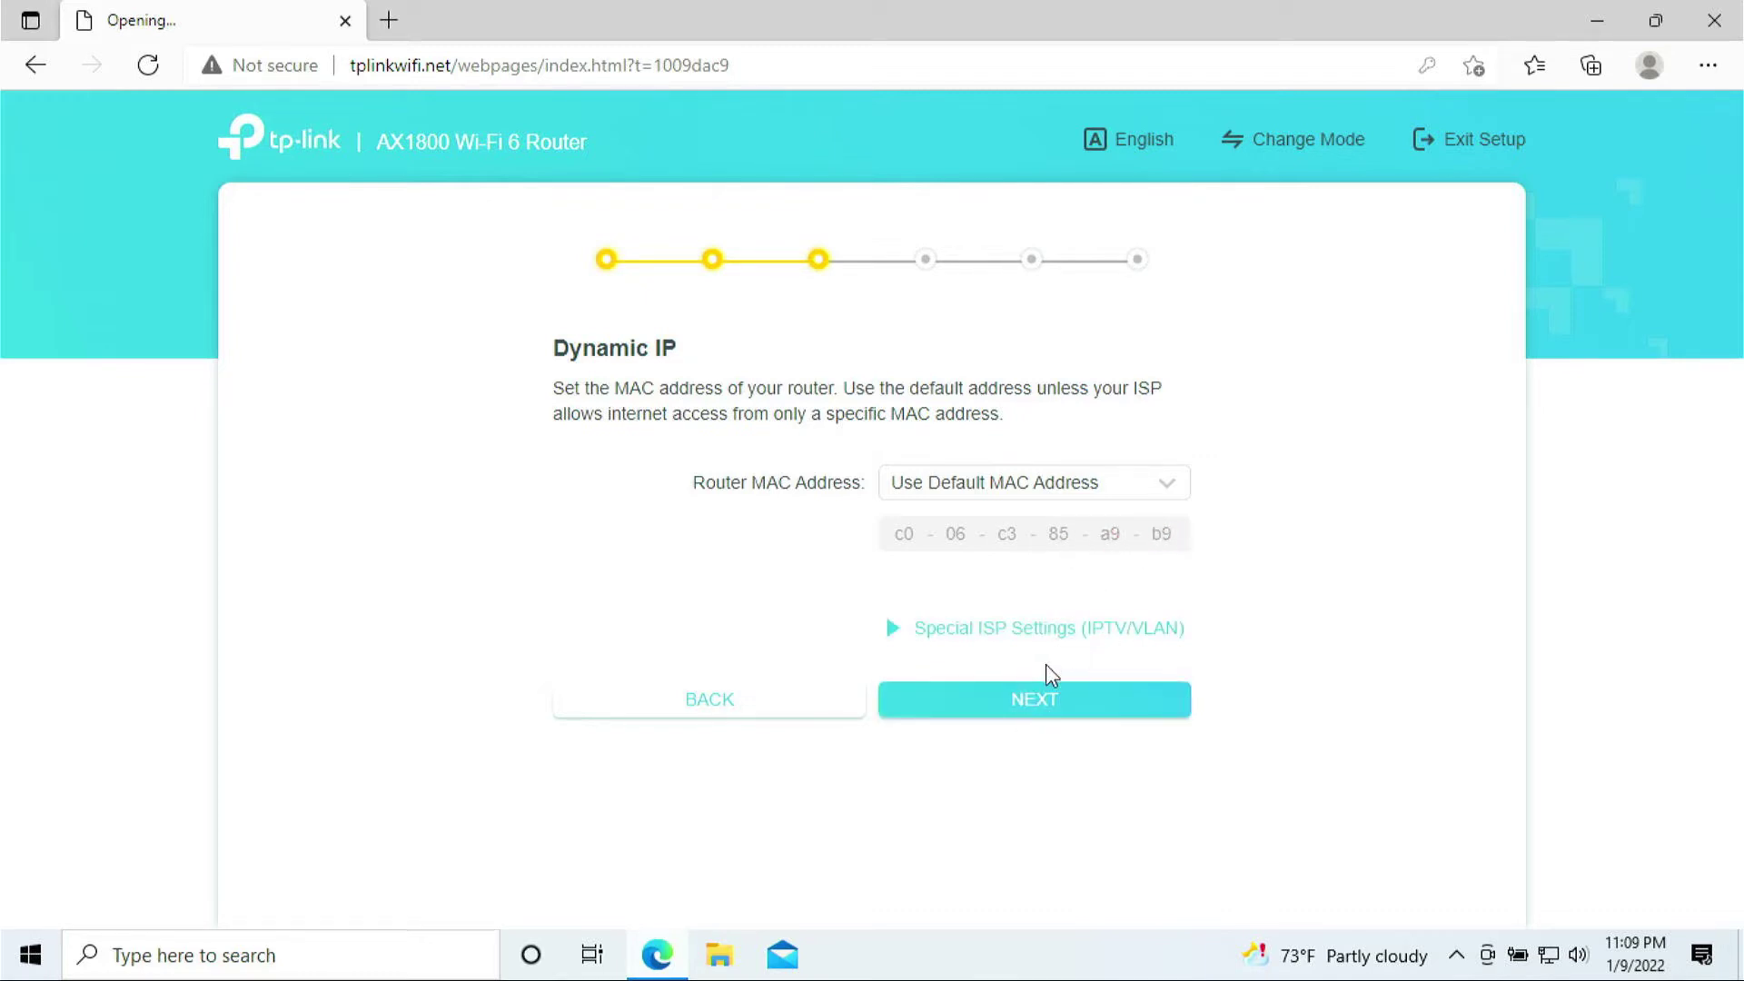
{"action": "left_click", "coordinate": [1040, 699]}
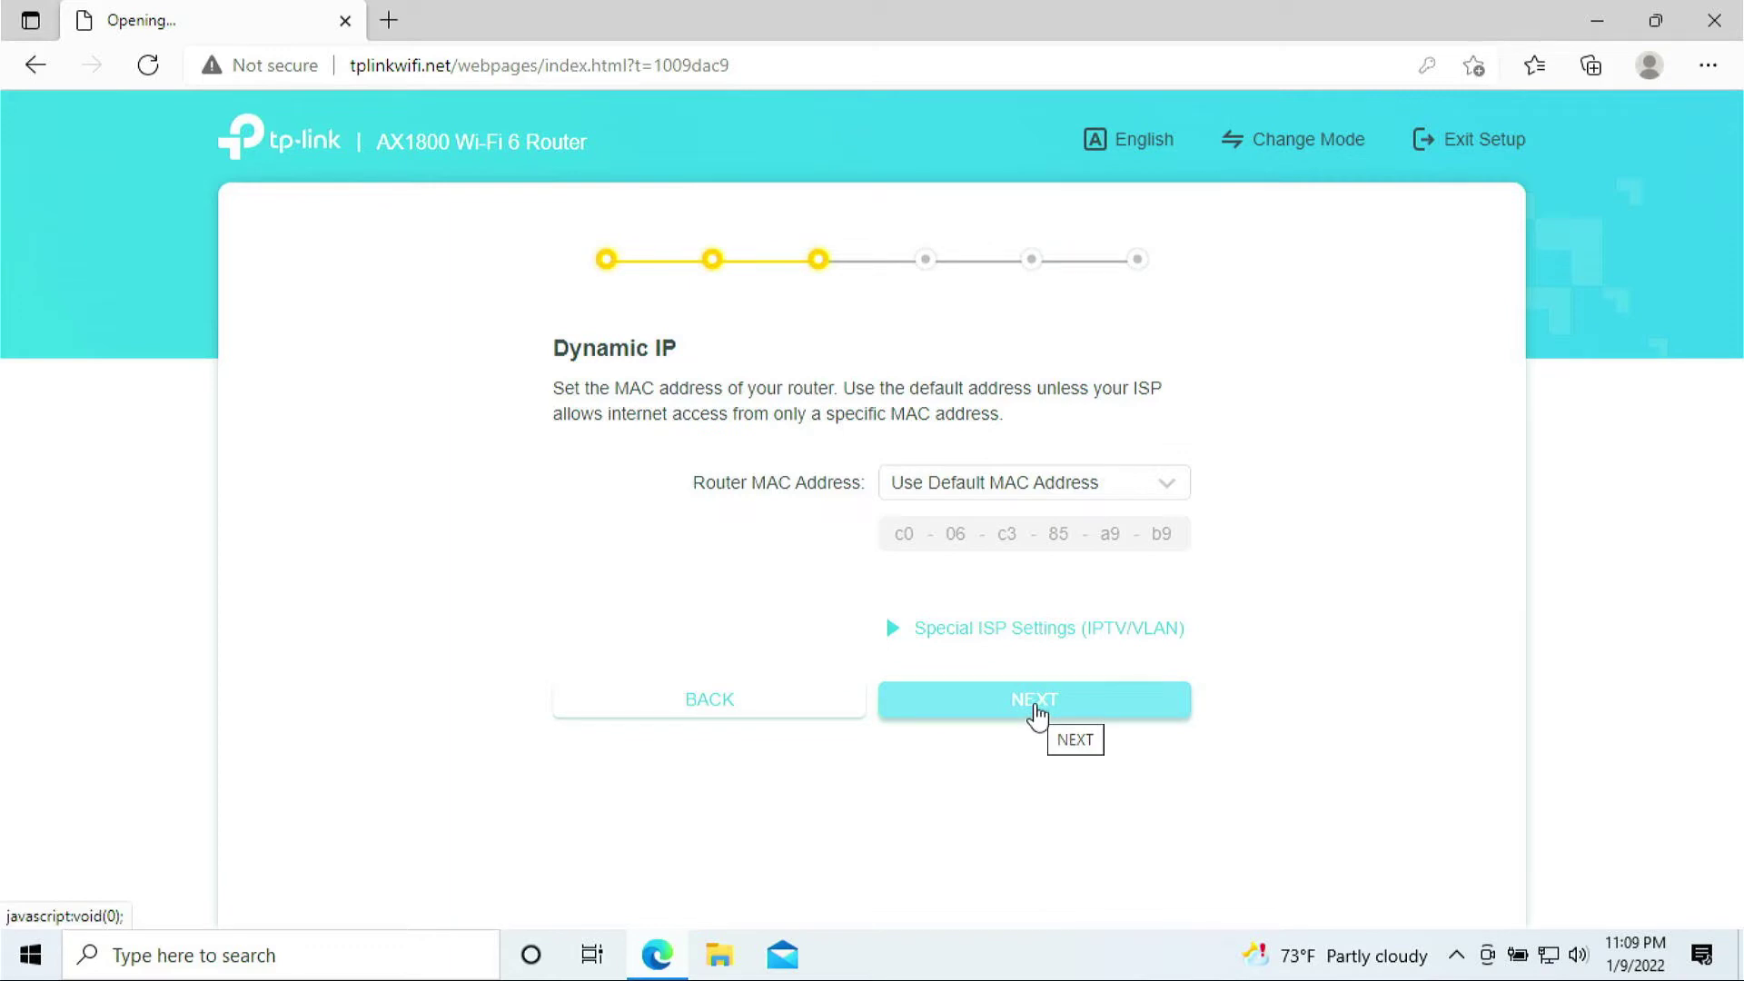
{"action": "left_click", "coordinate": [1035, 701]}
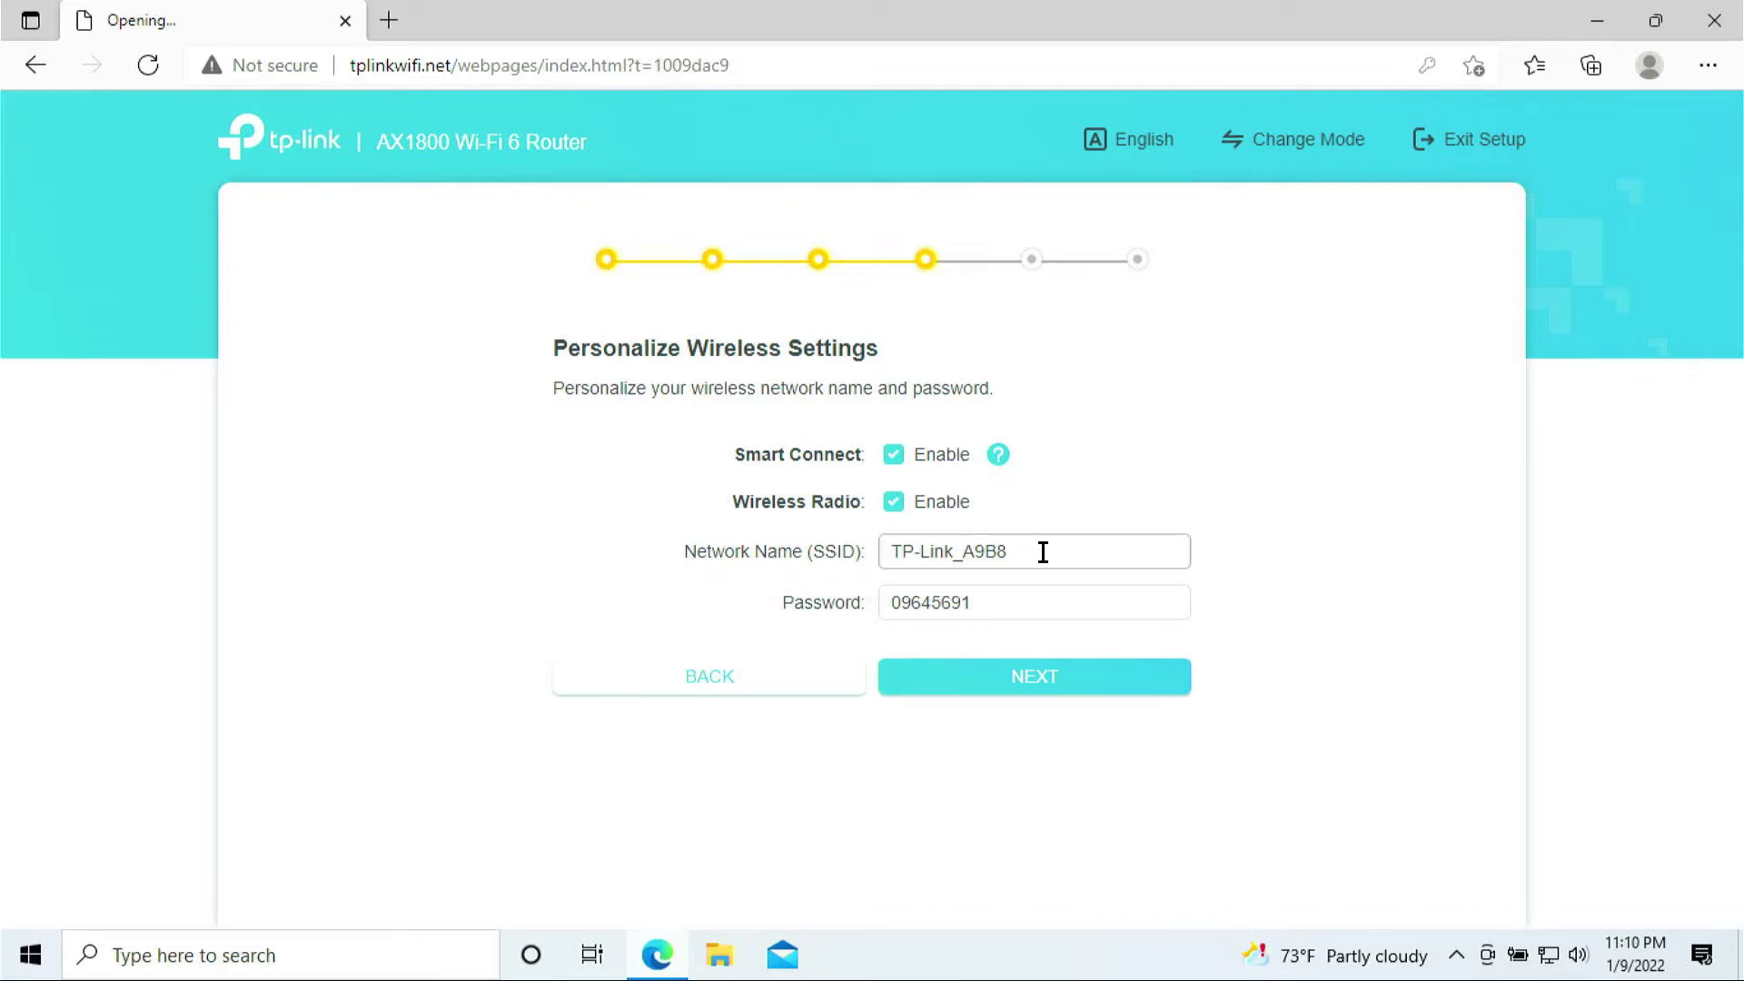
- Keep the wireless name TP-Link_A9B8 and its default password, and continue
{"action": "left_click_drag", "start_coordinate": [1043, 551], "coordinate": [878, 549]}
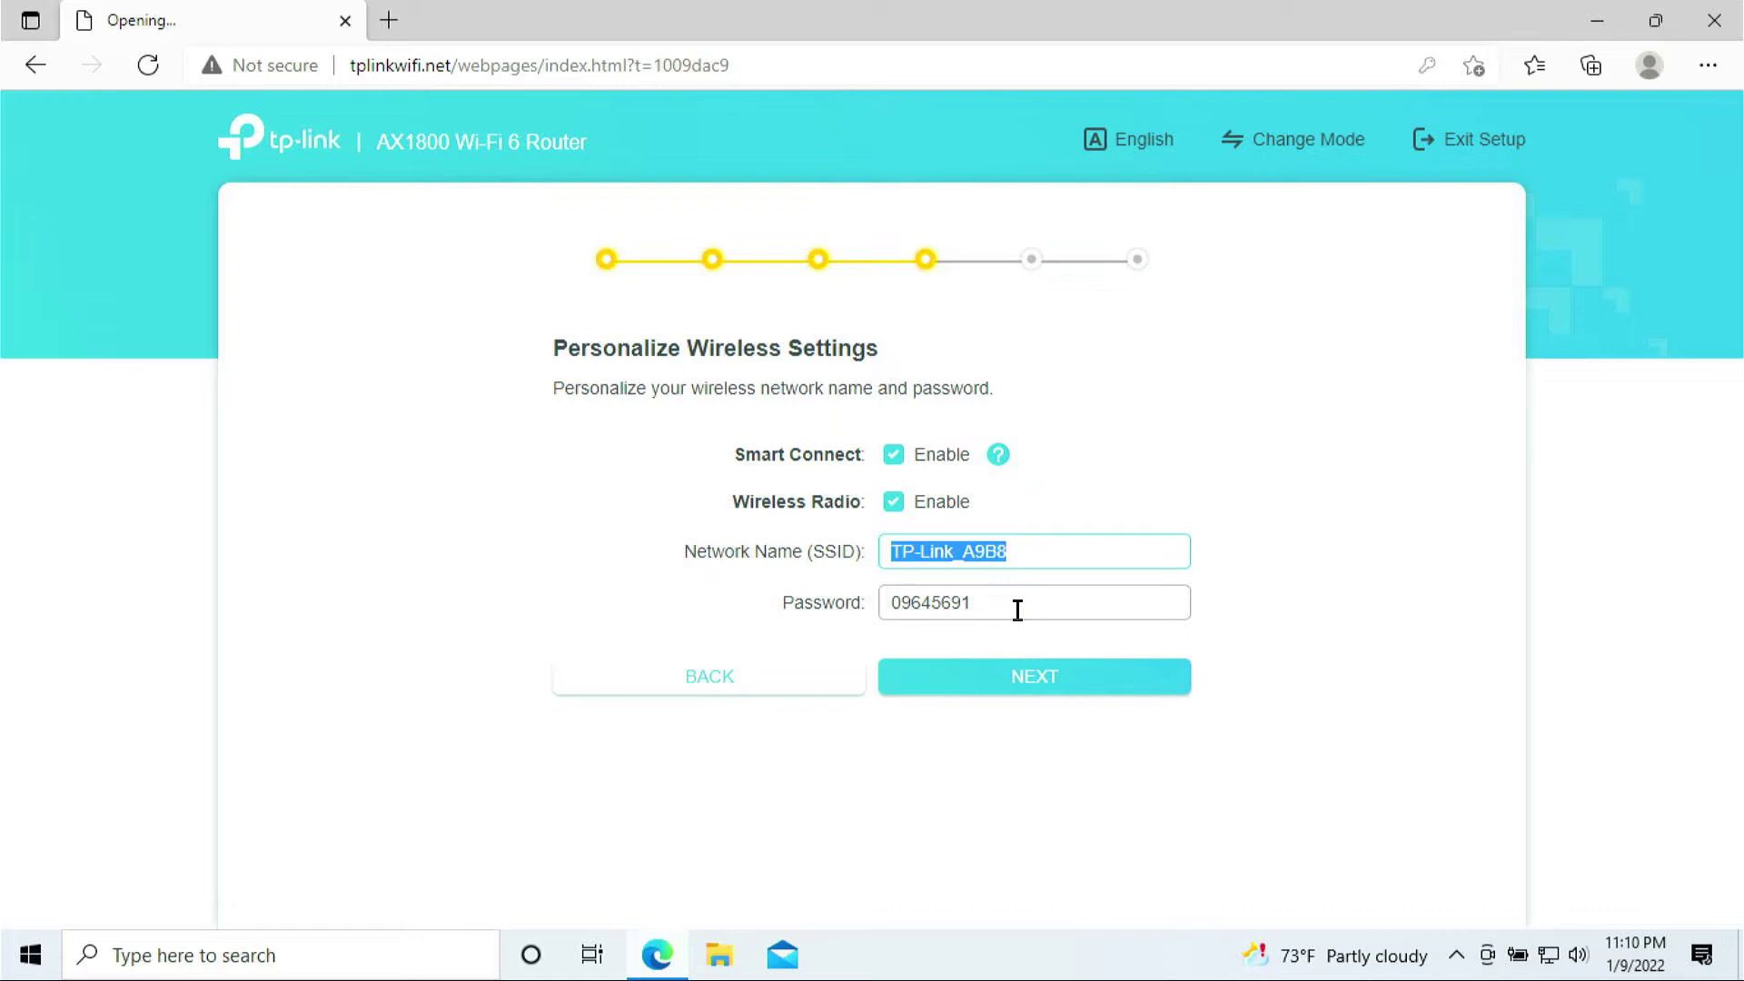
{"action": "left_click_drag", "start_coordinate": [1018, 610], "coordinate": [875, 614]}
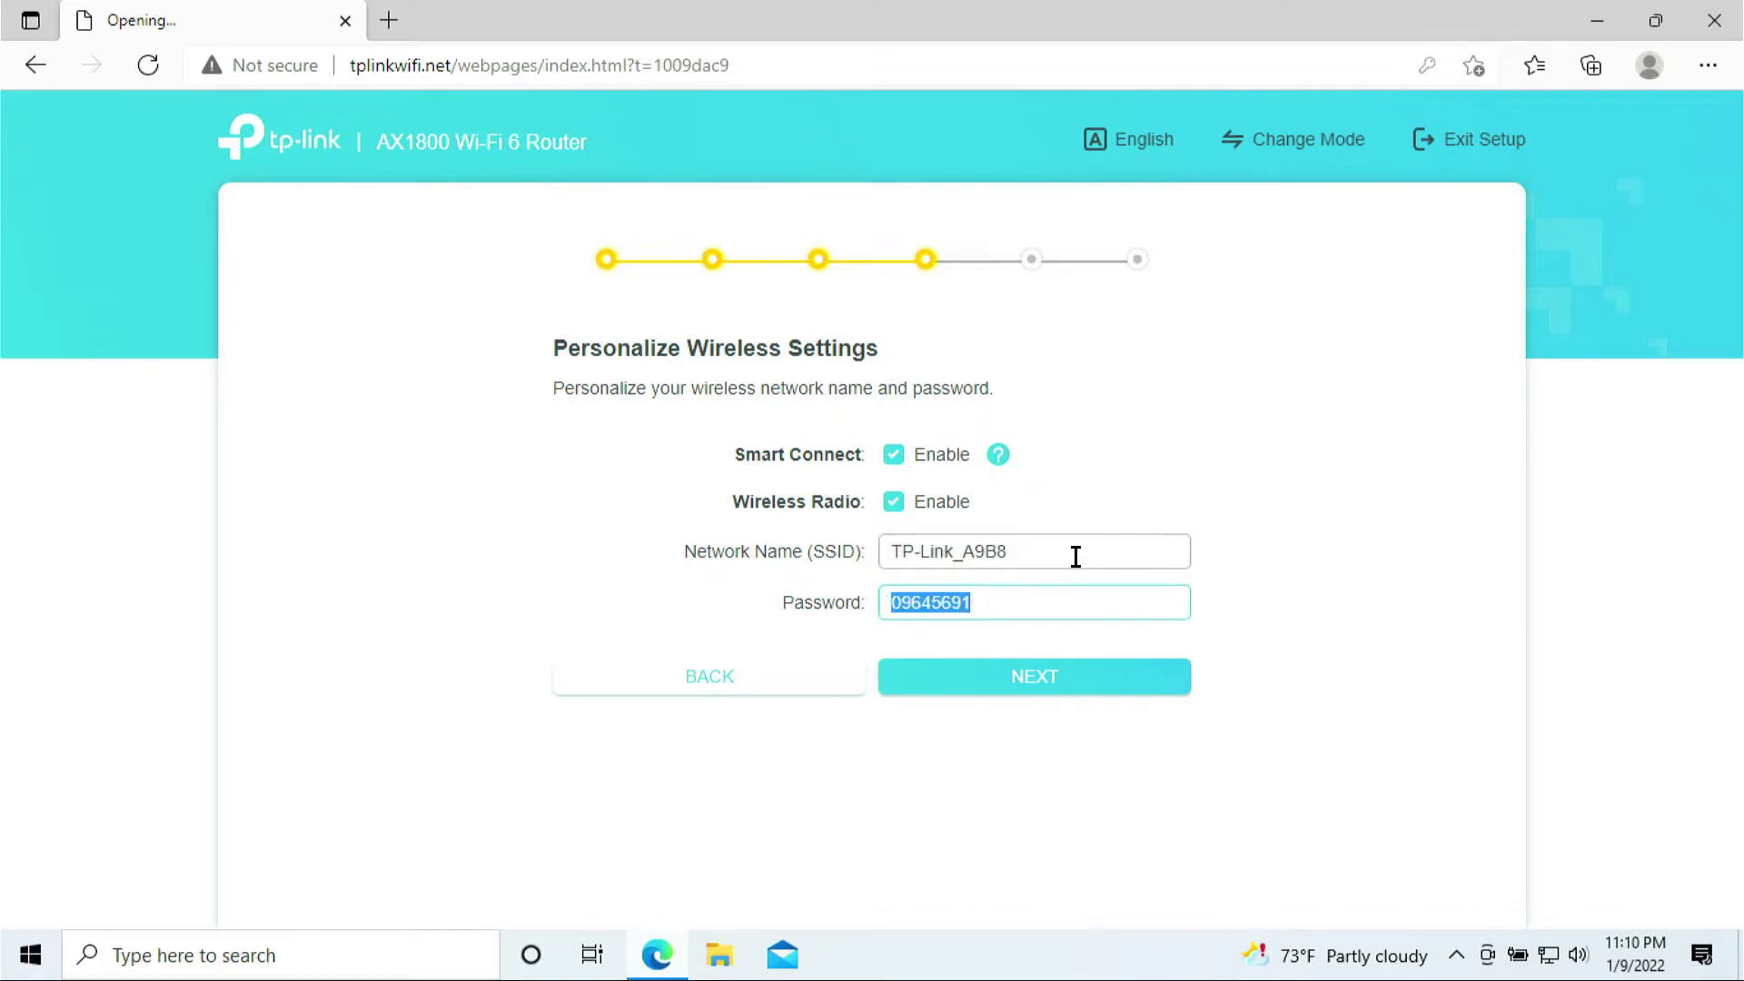
{"action": "left_click_drag", "start_coordinate": [1077, 553], "coordinate": [889, 551]}
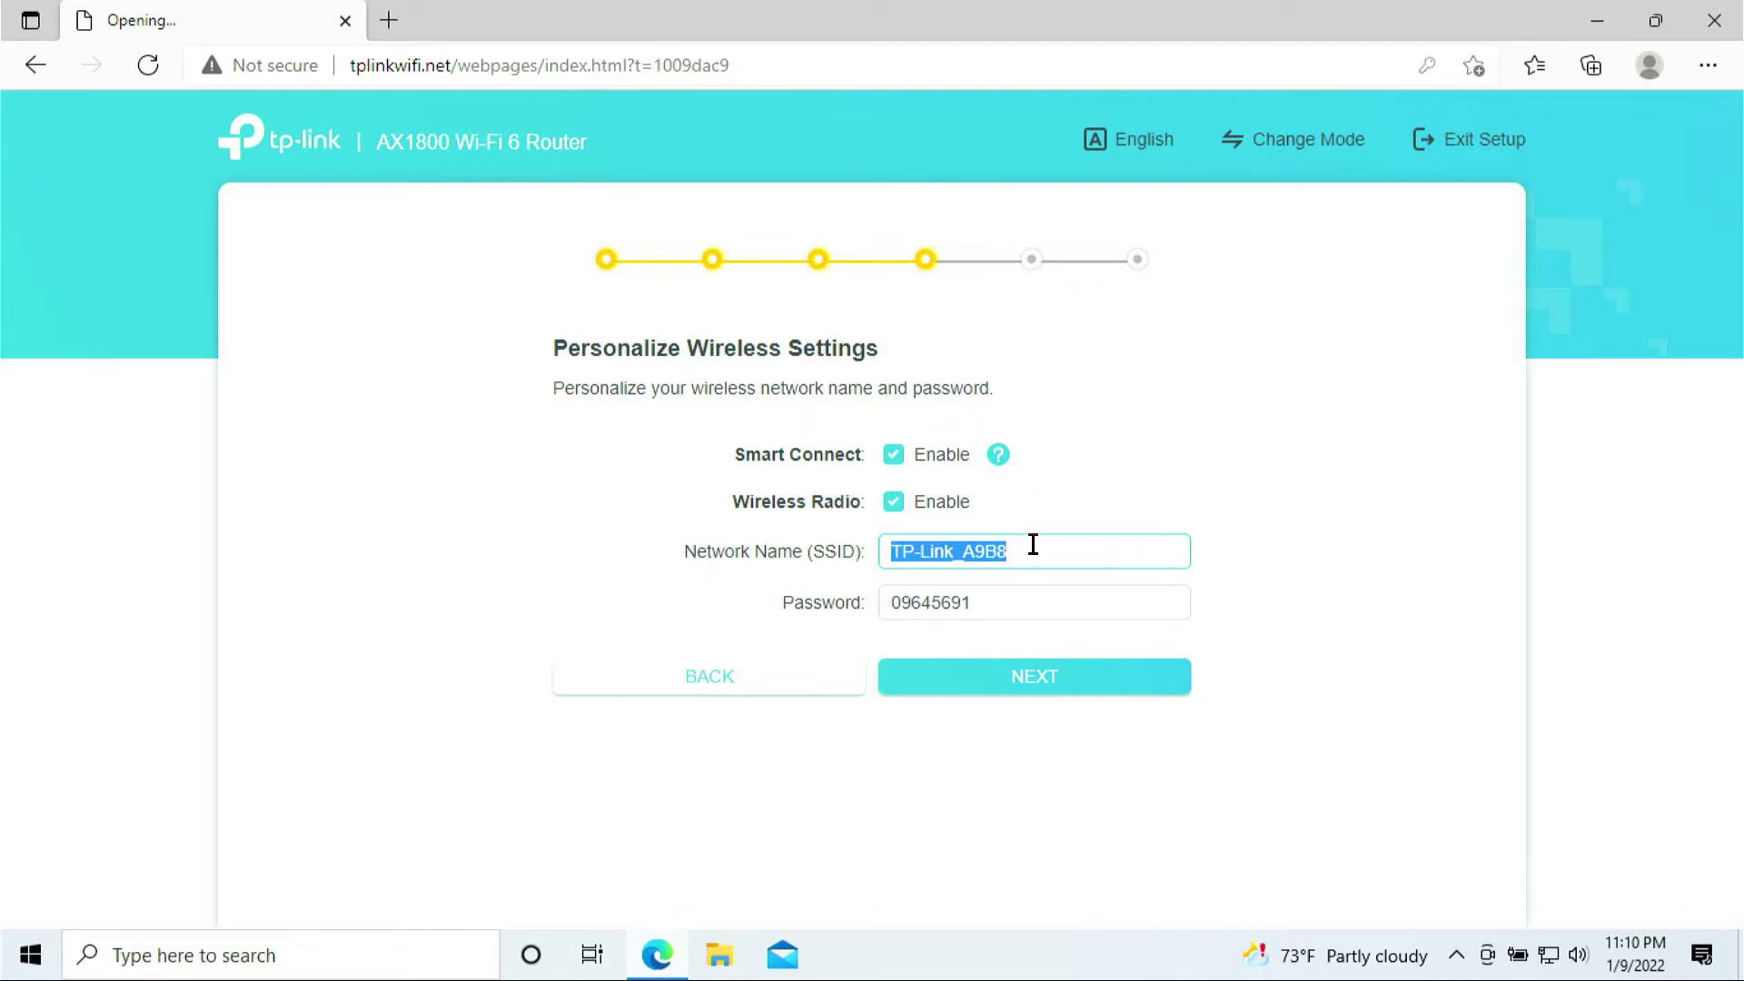
{"action": "left_click_drag", "start_coordinate": [1033, 545], "coordinate": [881, 548]}
{"action": "left_click_drag", "start_coordinate": [1006, 600], "coordinate": [875, 604]}
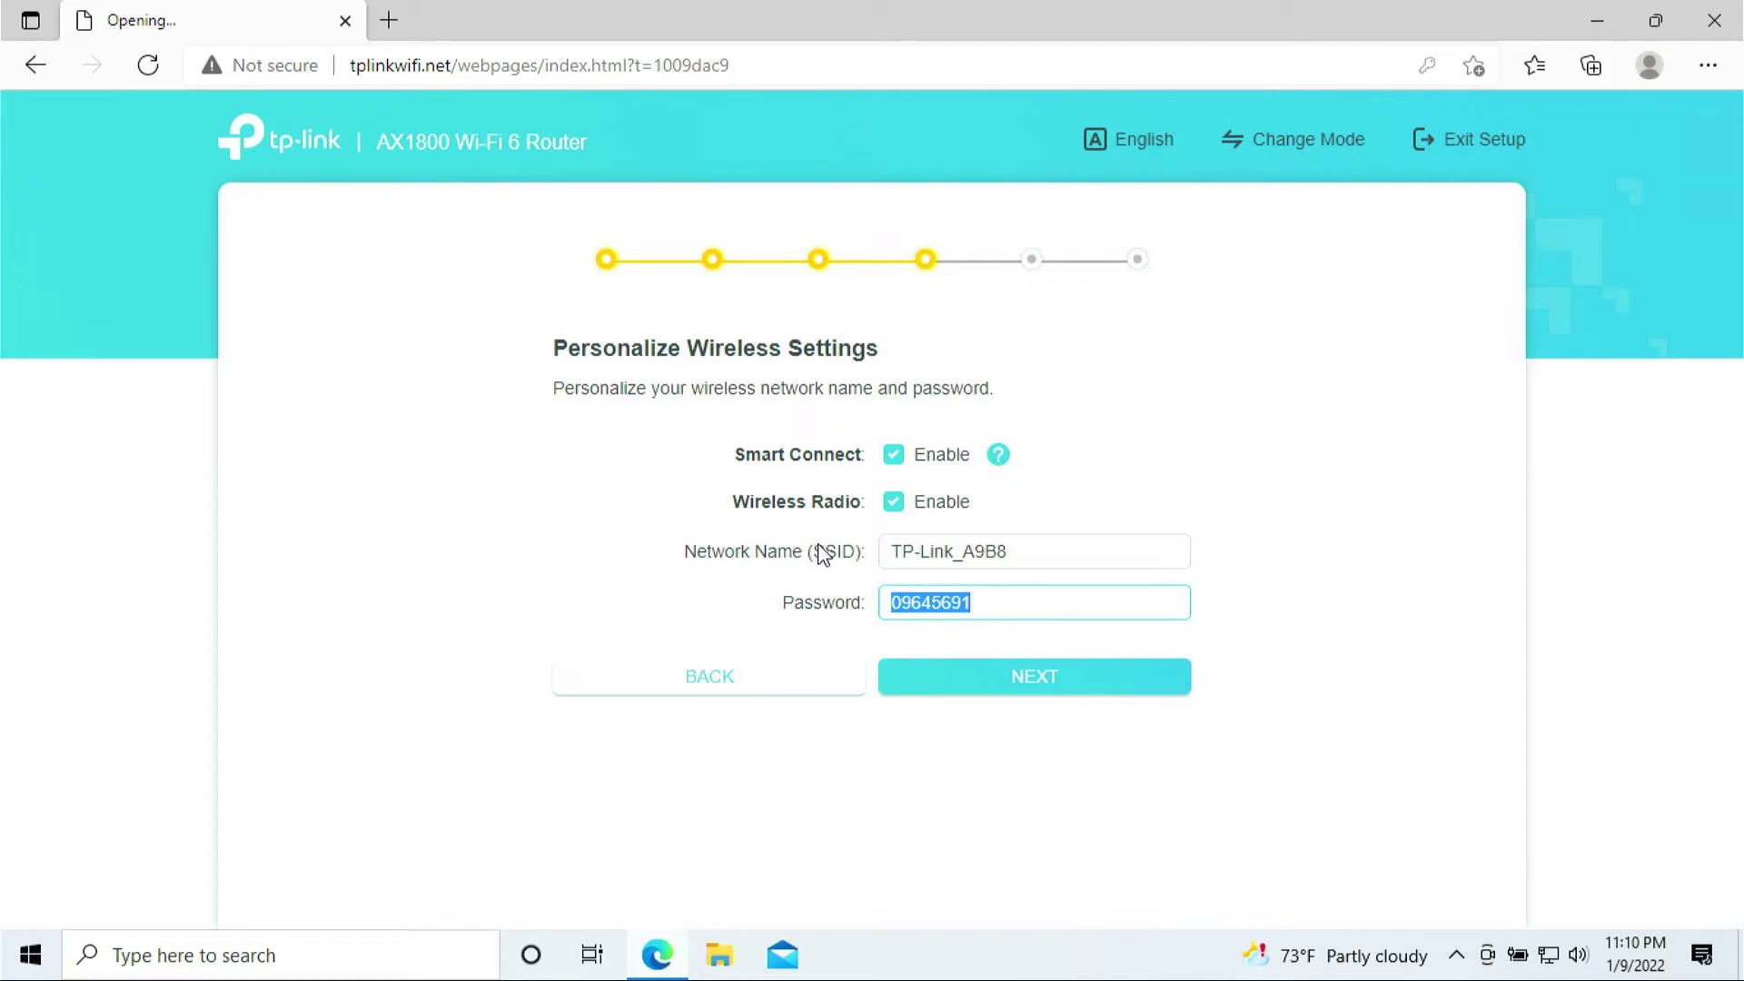
{"action": "left_click", "coordinate": [860, 597]}
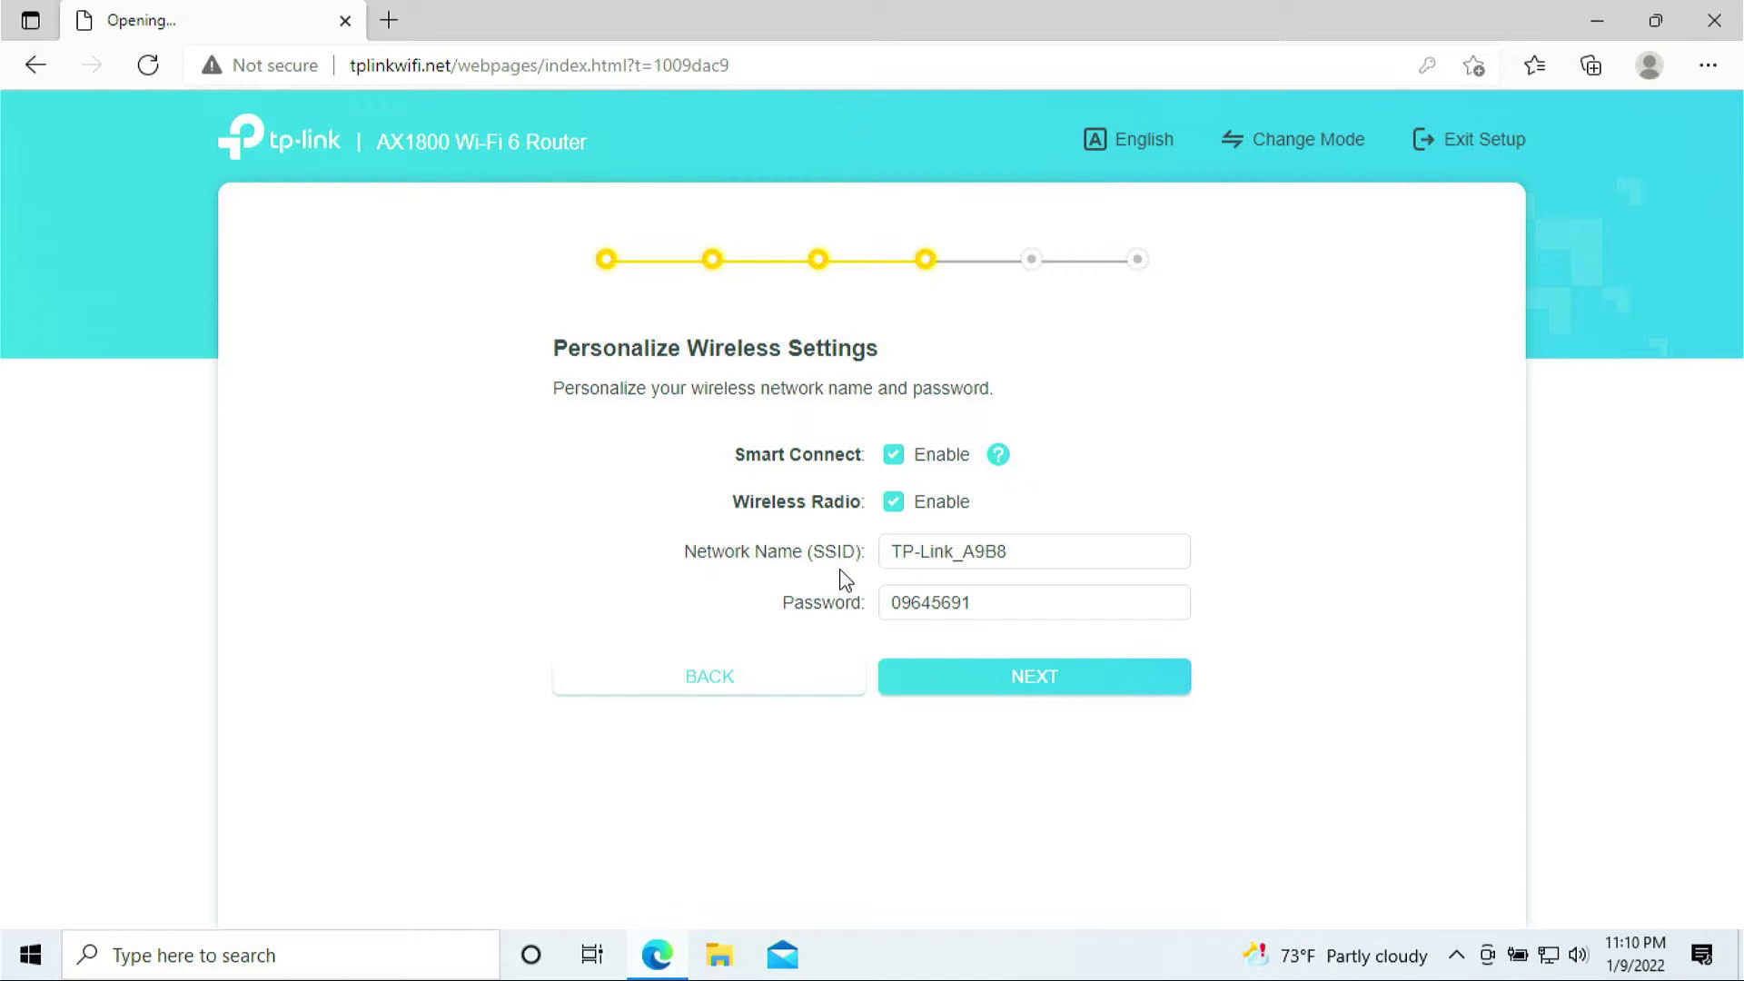
{"action": "left_click_drag", "start_coordinate": [985, 554], "coordinate": [921, 553]}
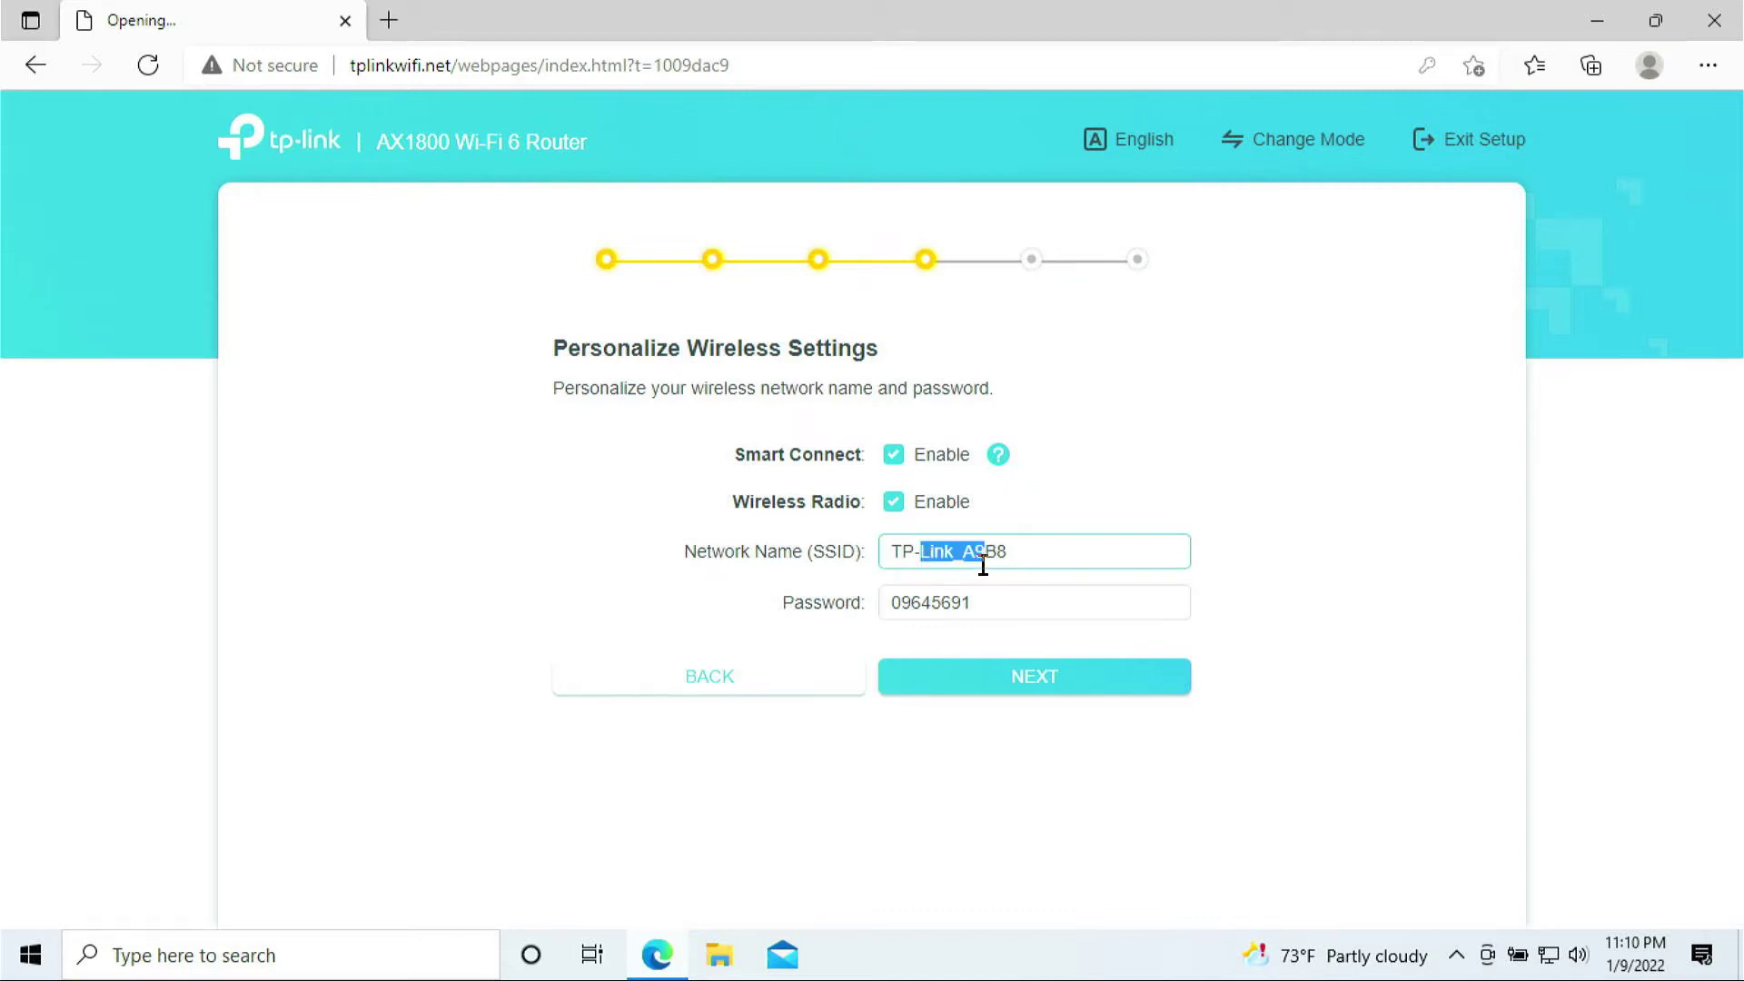
{"action": "left_click", "coordinate": [993, 690]}
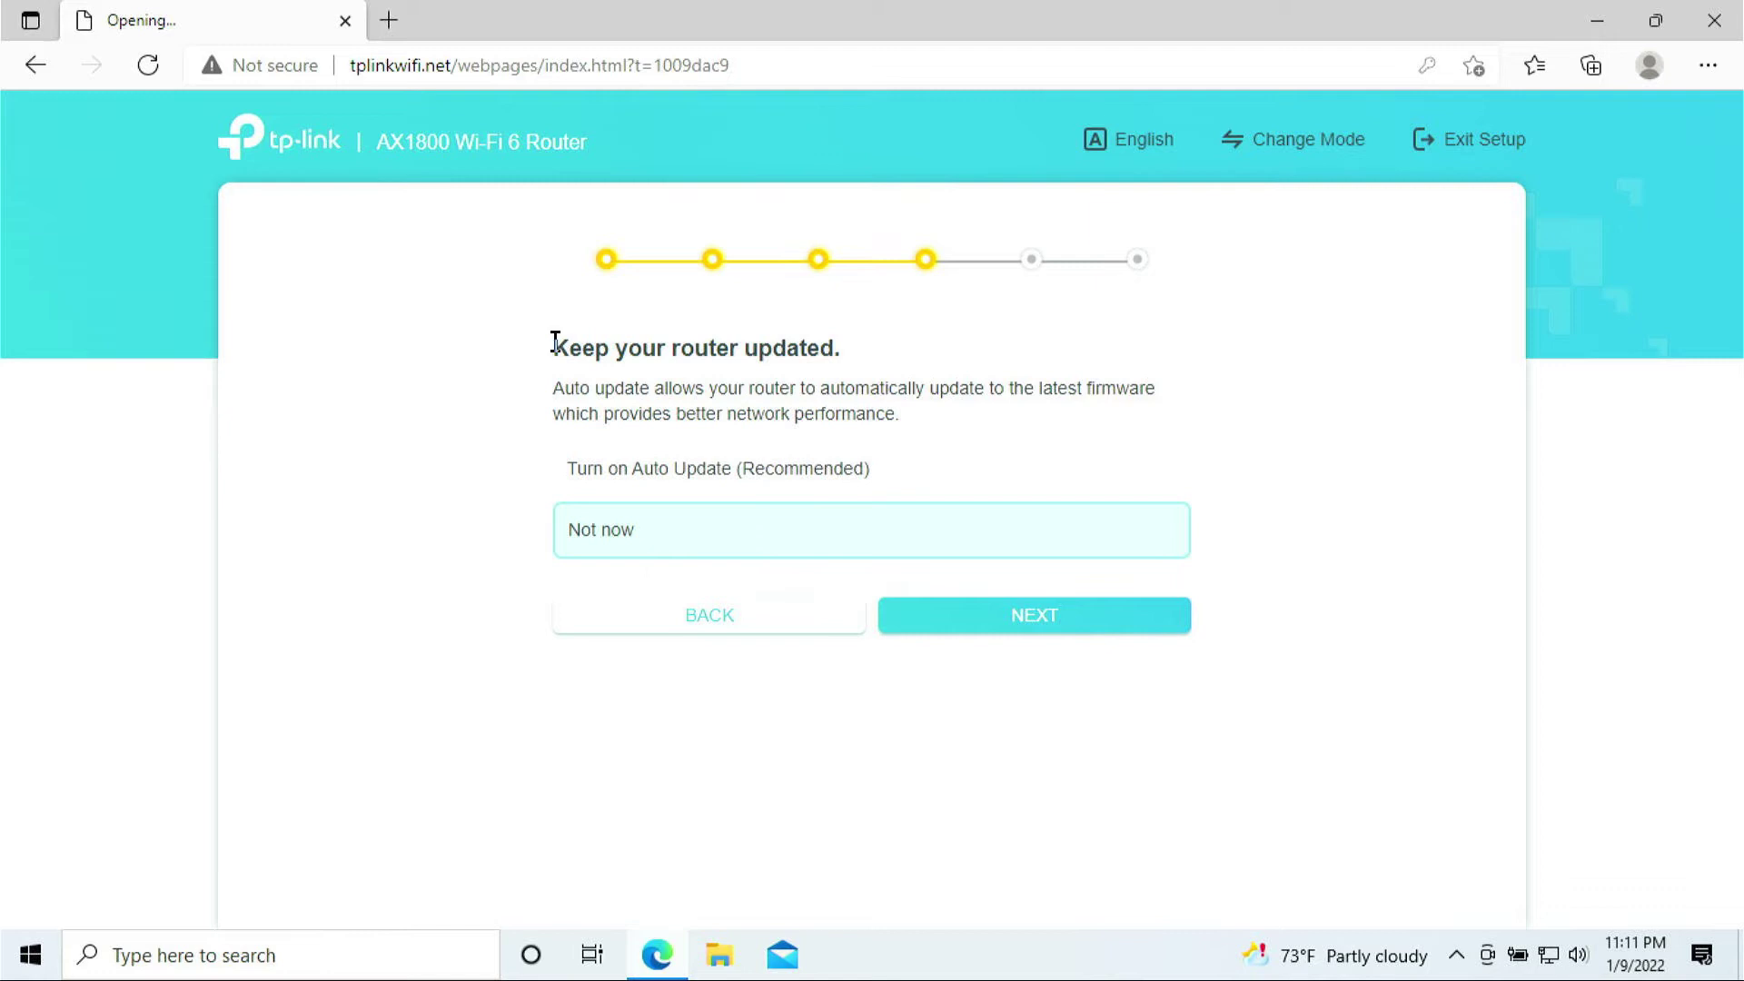
- Pass the auto-update choice and skip the firmware update to reach the Success! summary
{"action": "left_click_drag", "start_coordinate": [555, 342], "coordinate": [878, 365]}
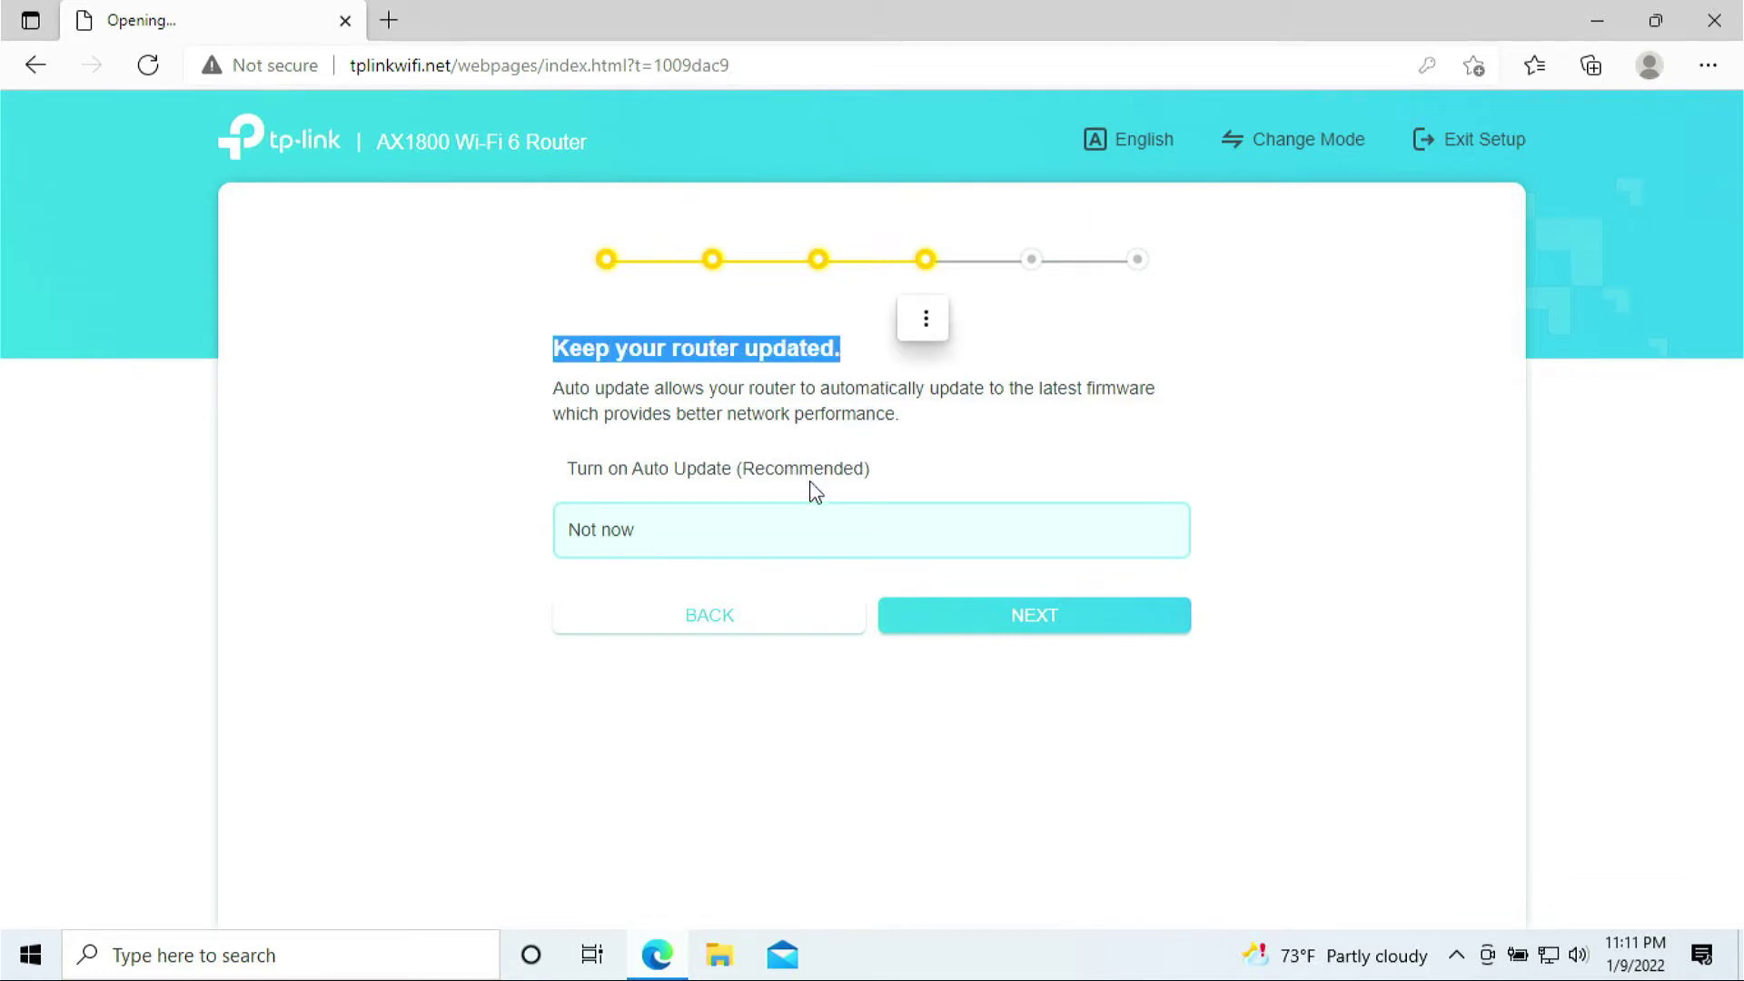
{"action": "left_click", "coordinate": [1018, 636]}
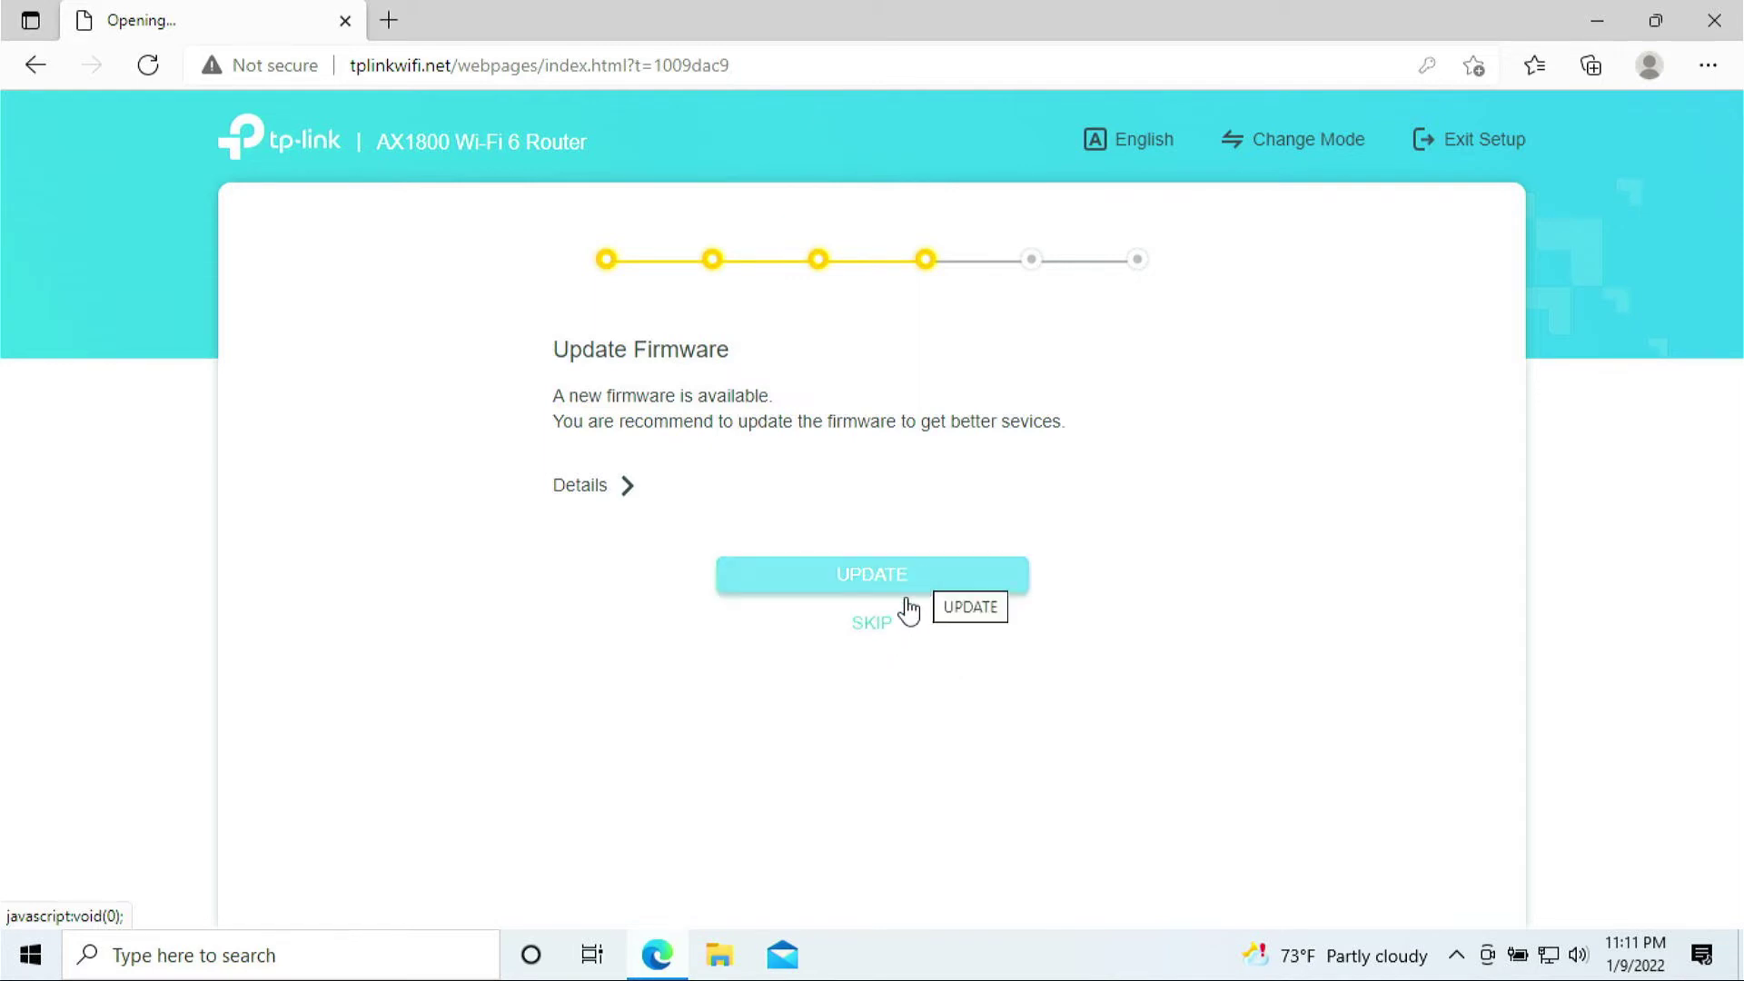
{"action": "left_click", "coordinate": [872, 623]}
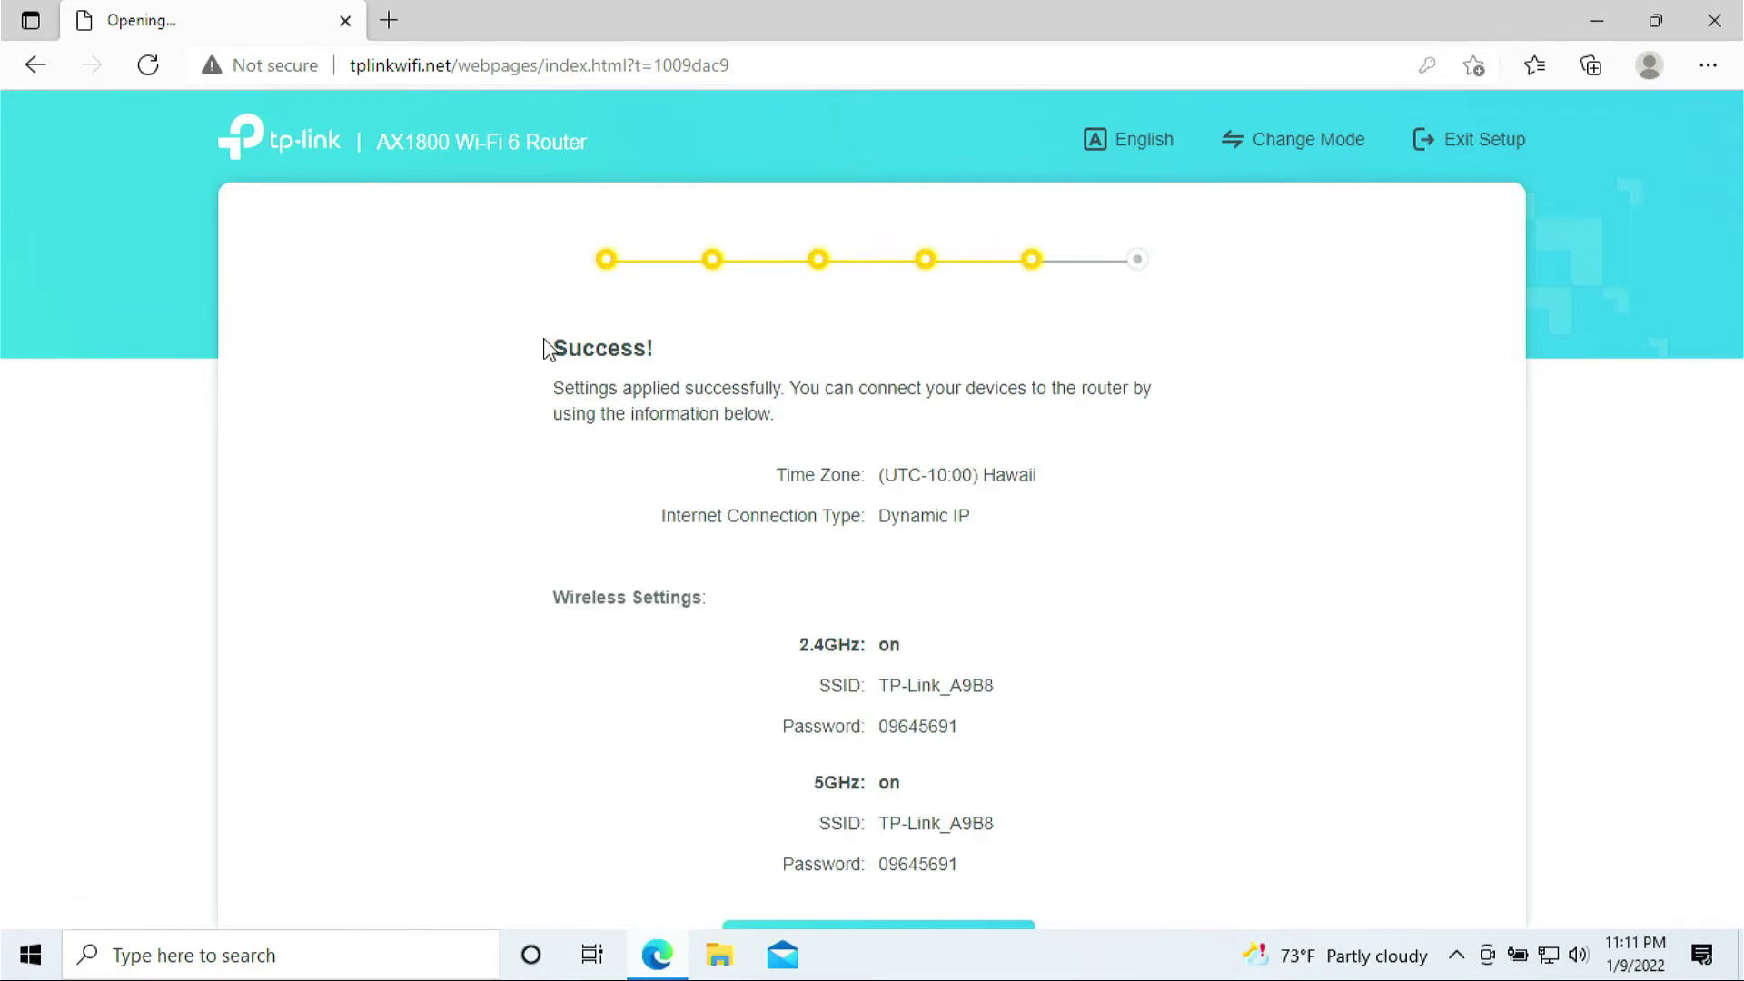
- Review the Success! summary of the wireless network details and continue
{"action": "left_click_drag", "start_coordinate": [549, 347], "coordinate": [724, 361]}
{"action": "scroll", "coordinate": [850, 436], "scroll_direction": "down", "scroll_amount": 2}
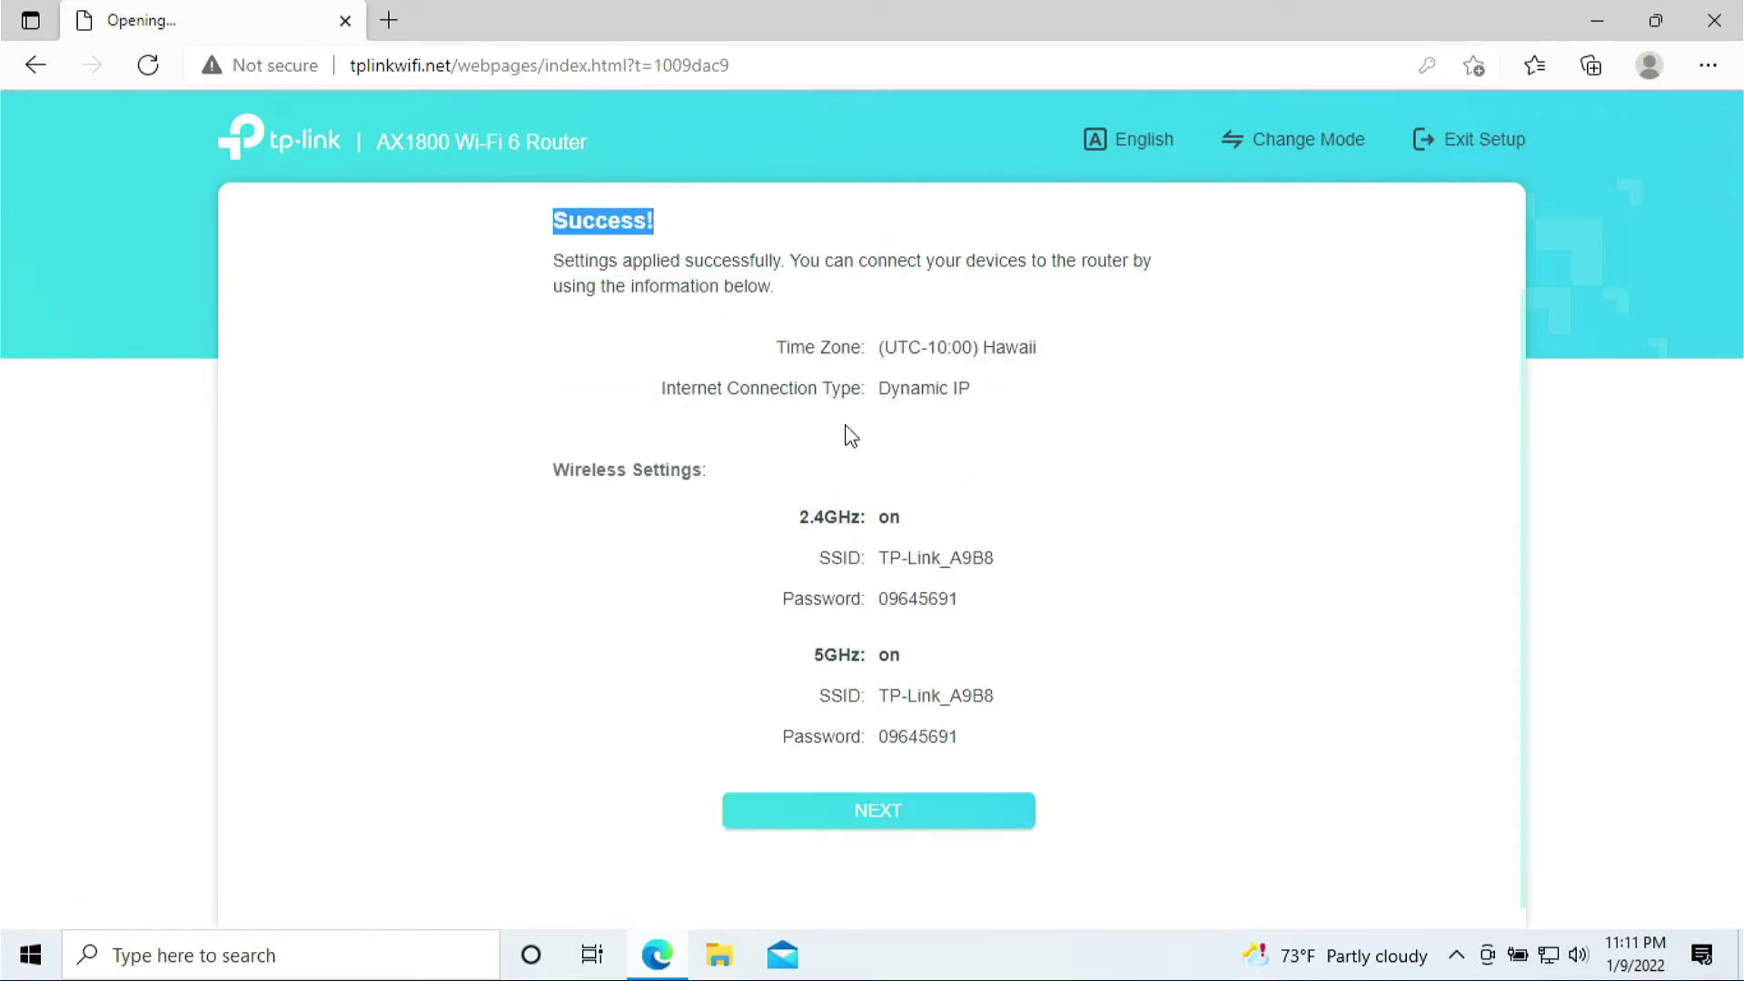
{"action": "left_click_drag", "start_coordinate": [818, 451], "coordinate": [999, 701]}
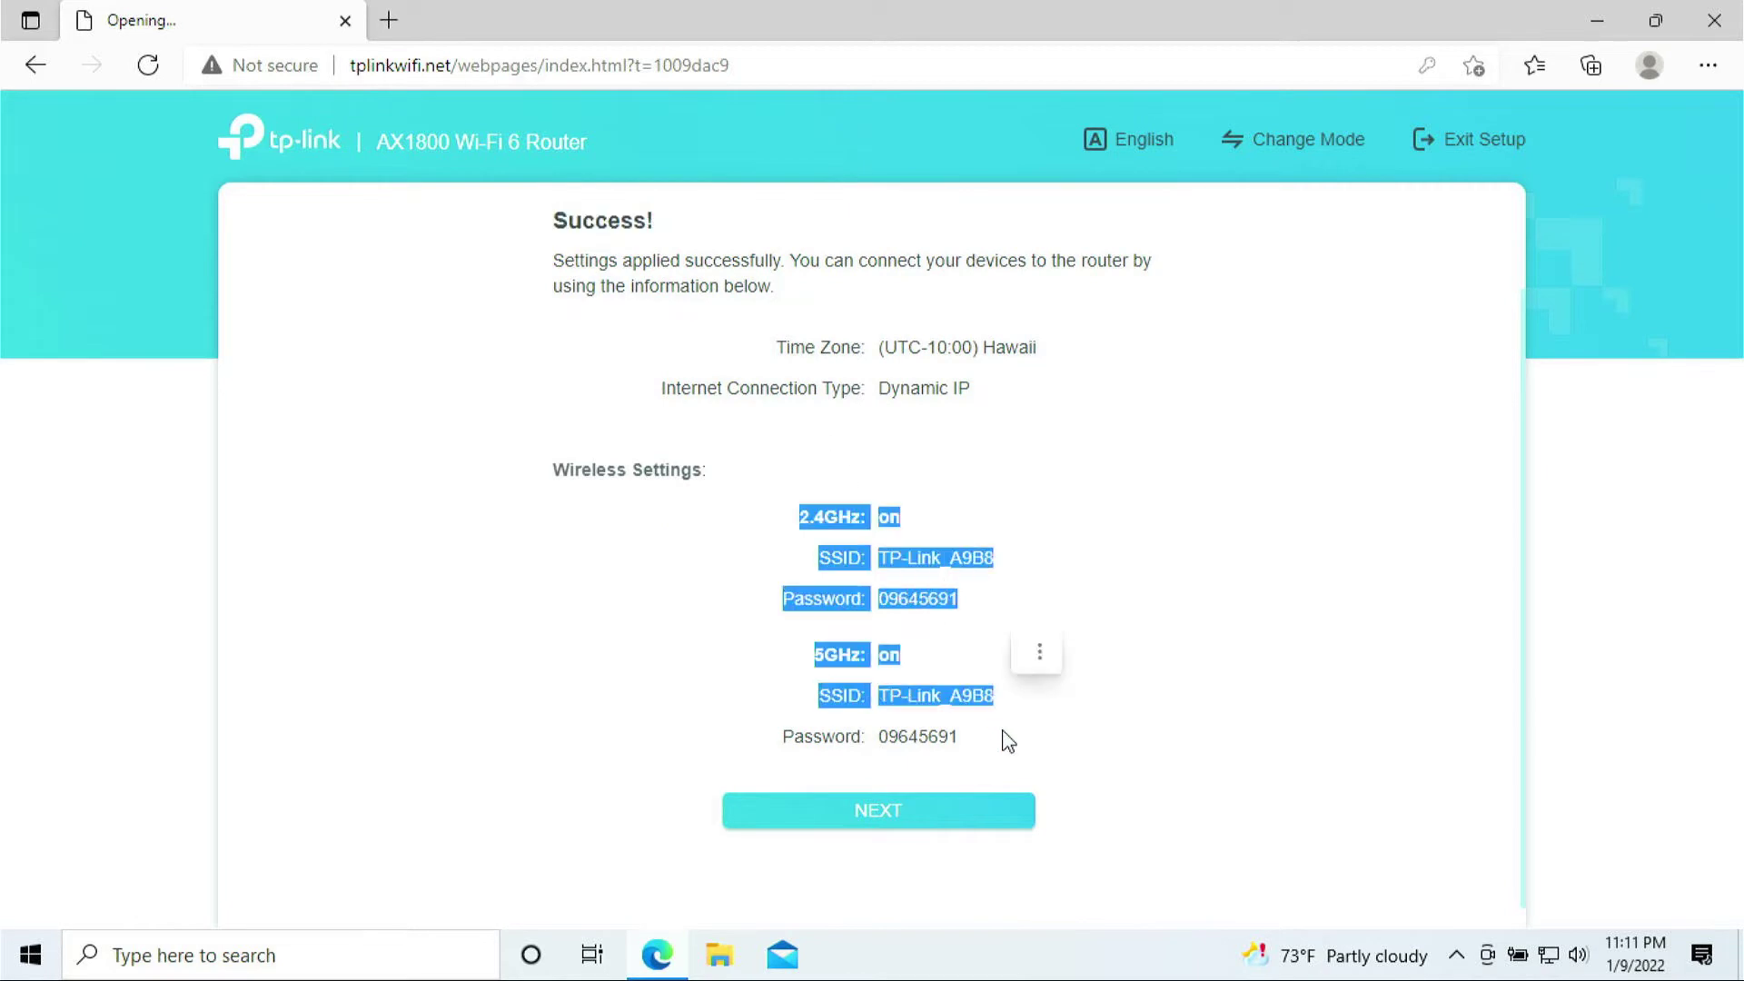
{"action": "left_click", "coordinate": [904, 819]}
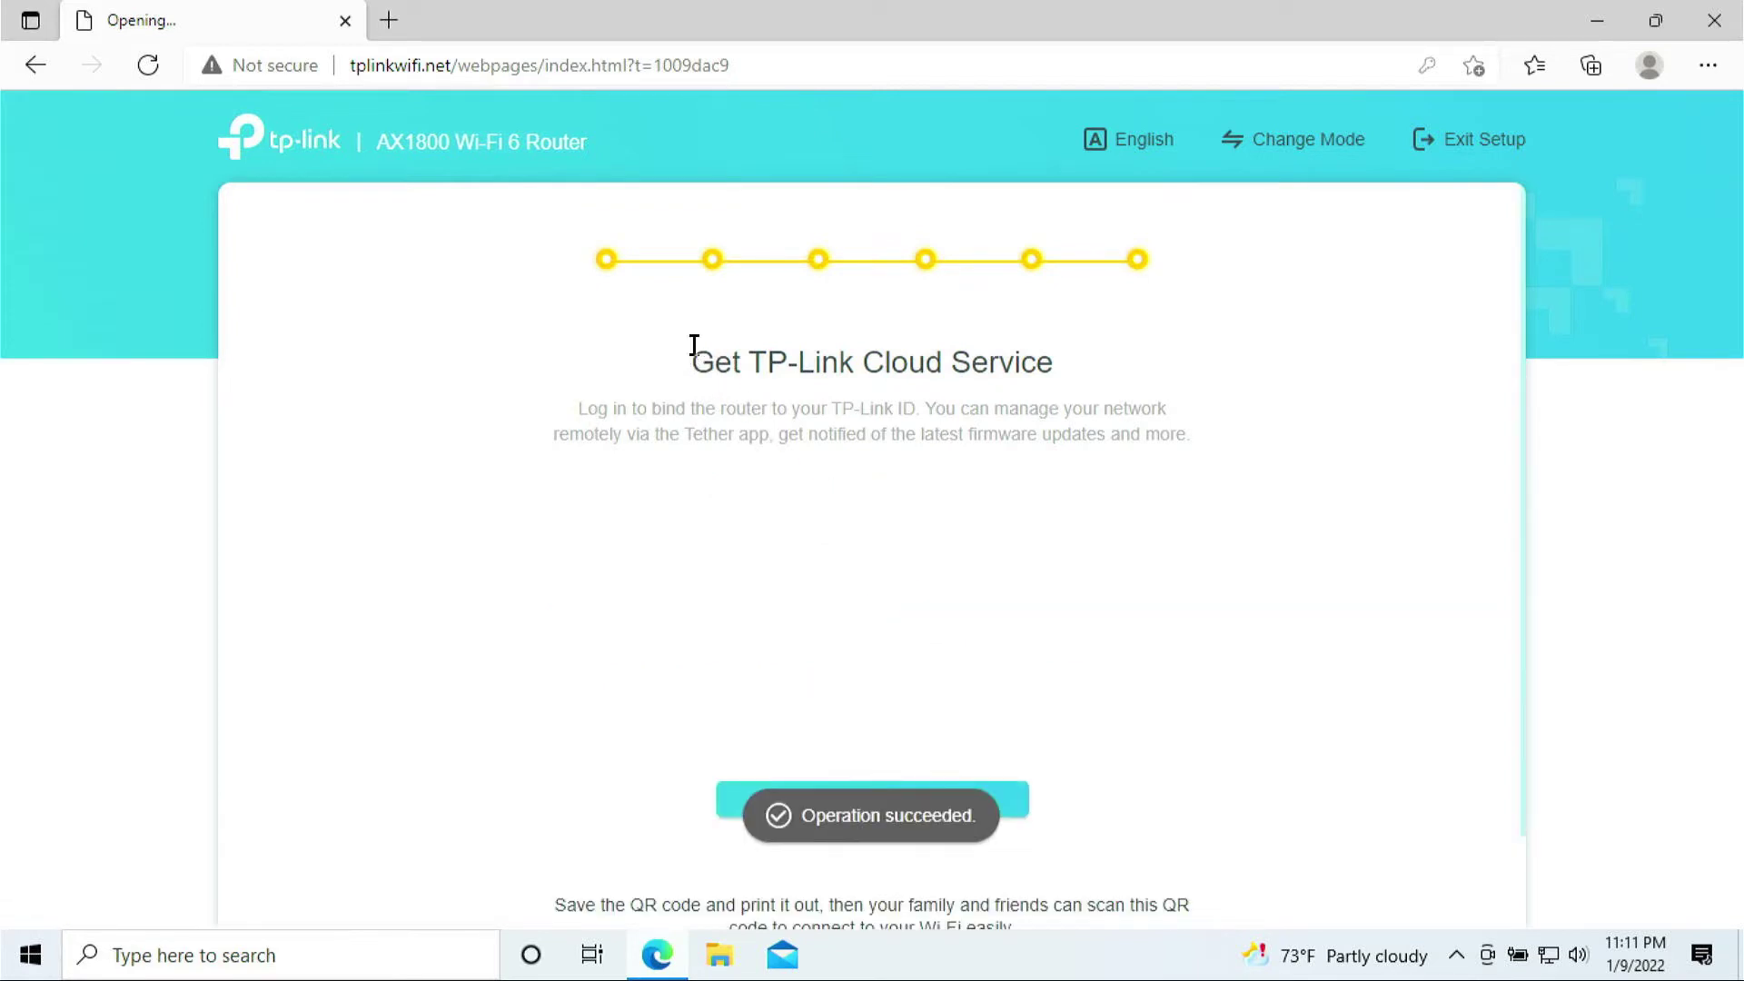
- Skip the TP-Link Cloud Service login to finish setup at the Network Map
{"action": "left_click_drag", "start_coordinate": [691, 372], "coordinate": [1146, 408]}
{"action": "scroll", "coordinate": [1141, 406], "scroll_direction": "down", "scroll_amount": 1}
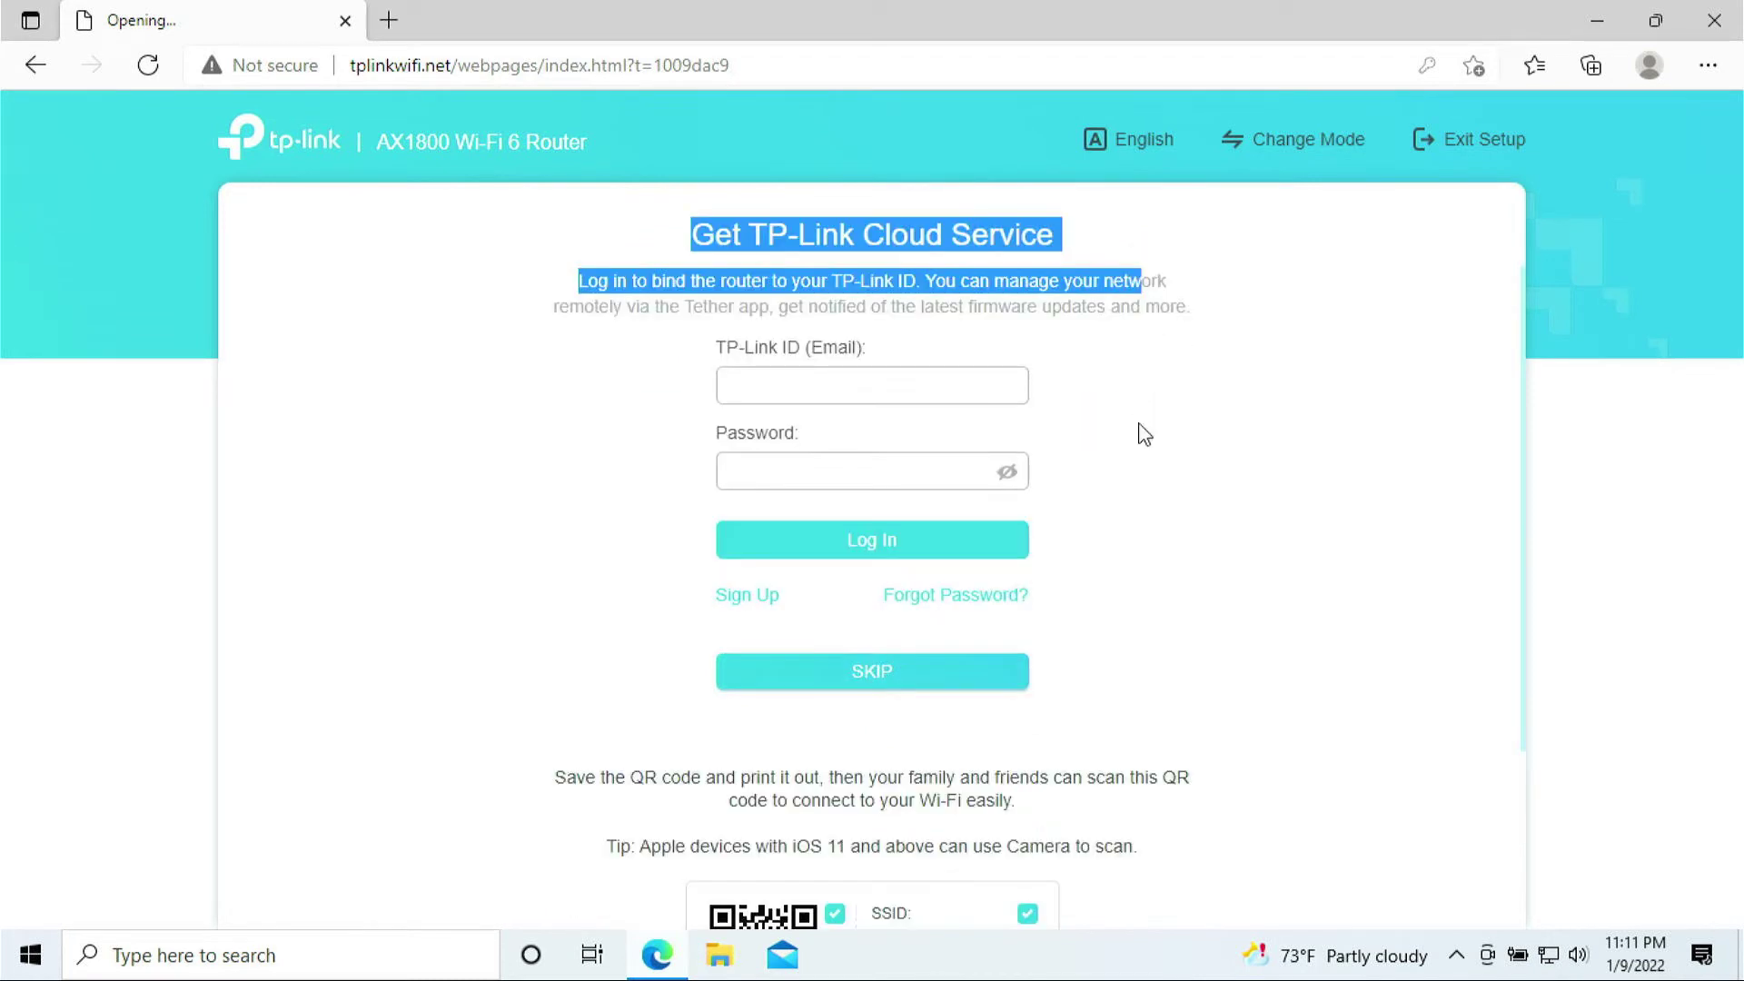
{"action": "left_click", "coordinate": [872, 687]}
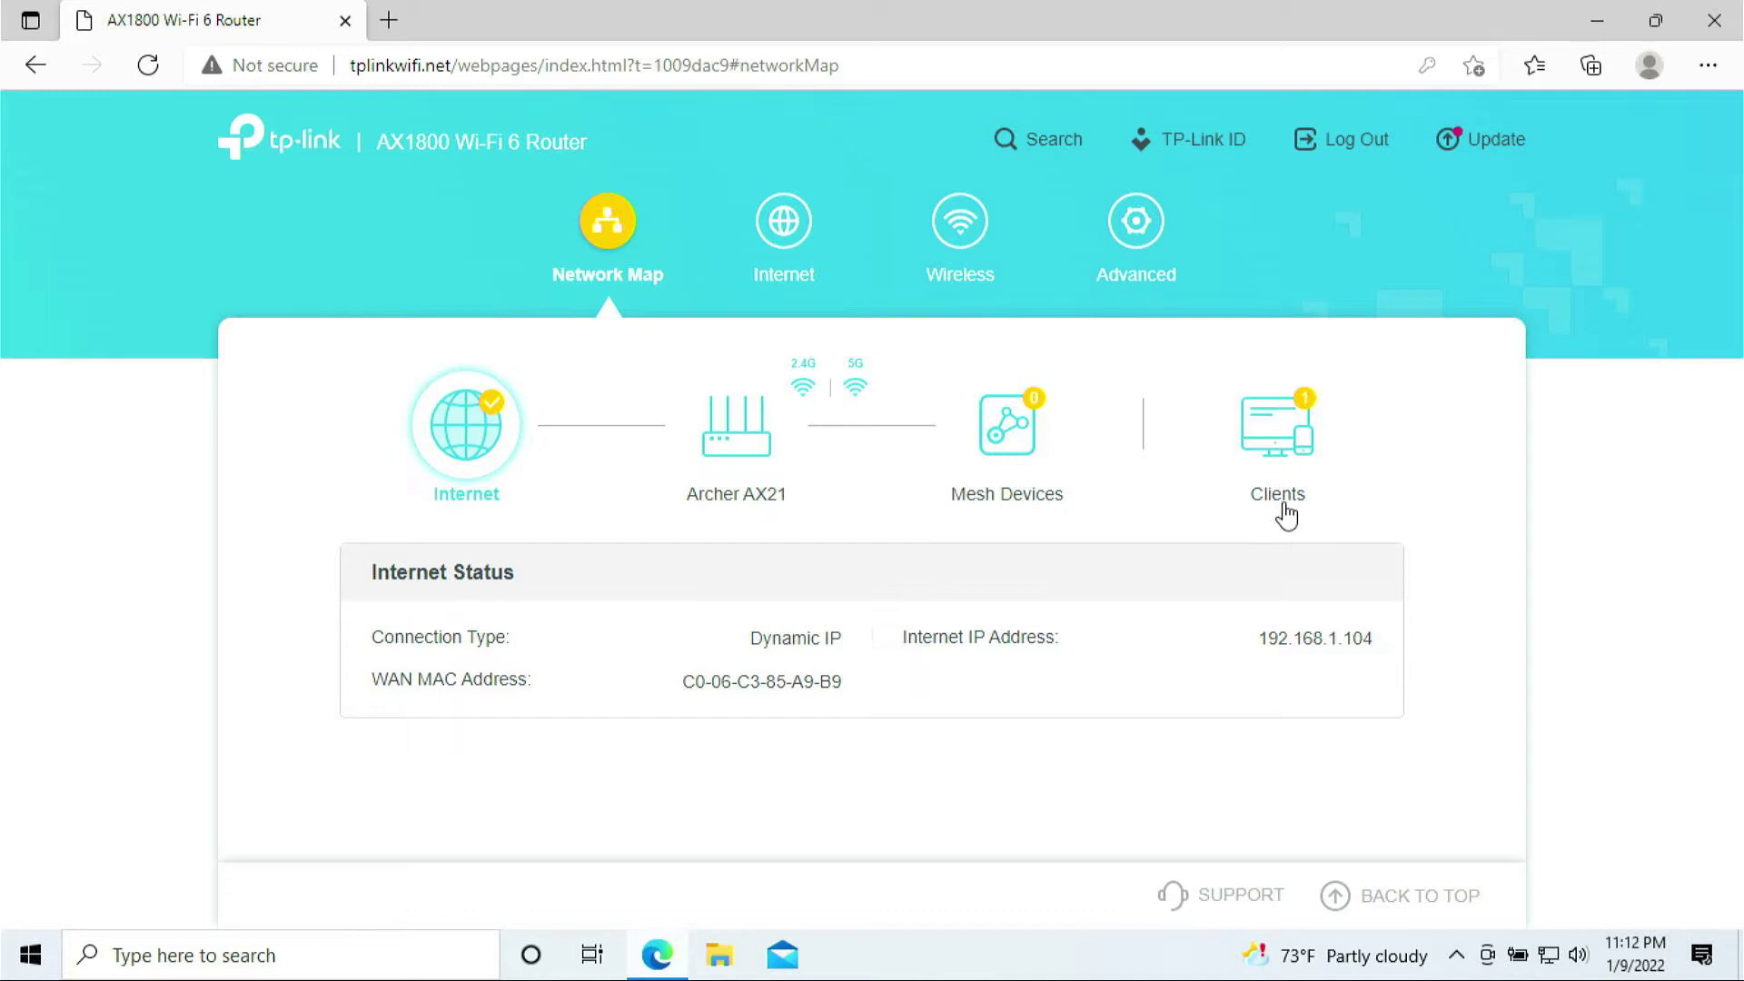
- Show Connected Clients and highlight the wired laptop's name, MAC and IP 192.168.0.100
{"action": "left_click", "coordinate": [1283, 438]}
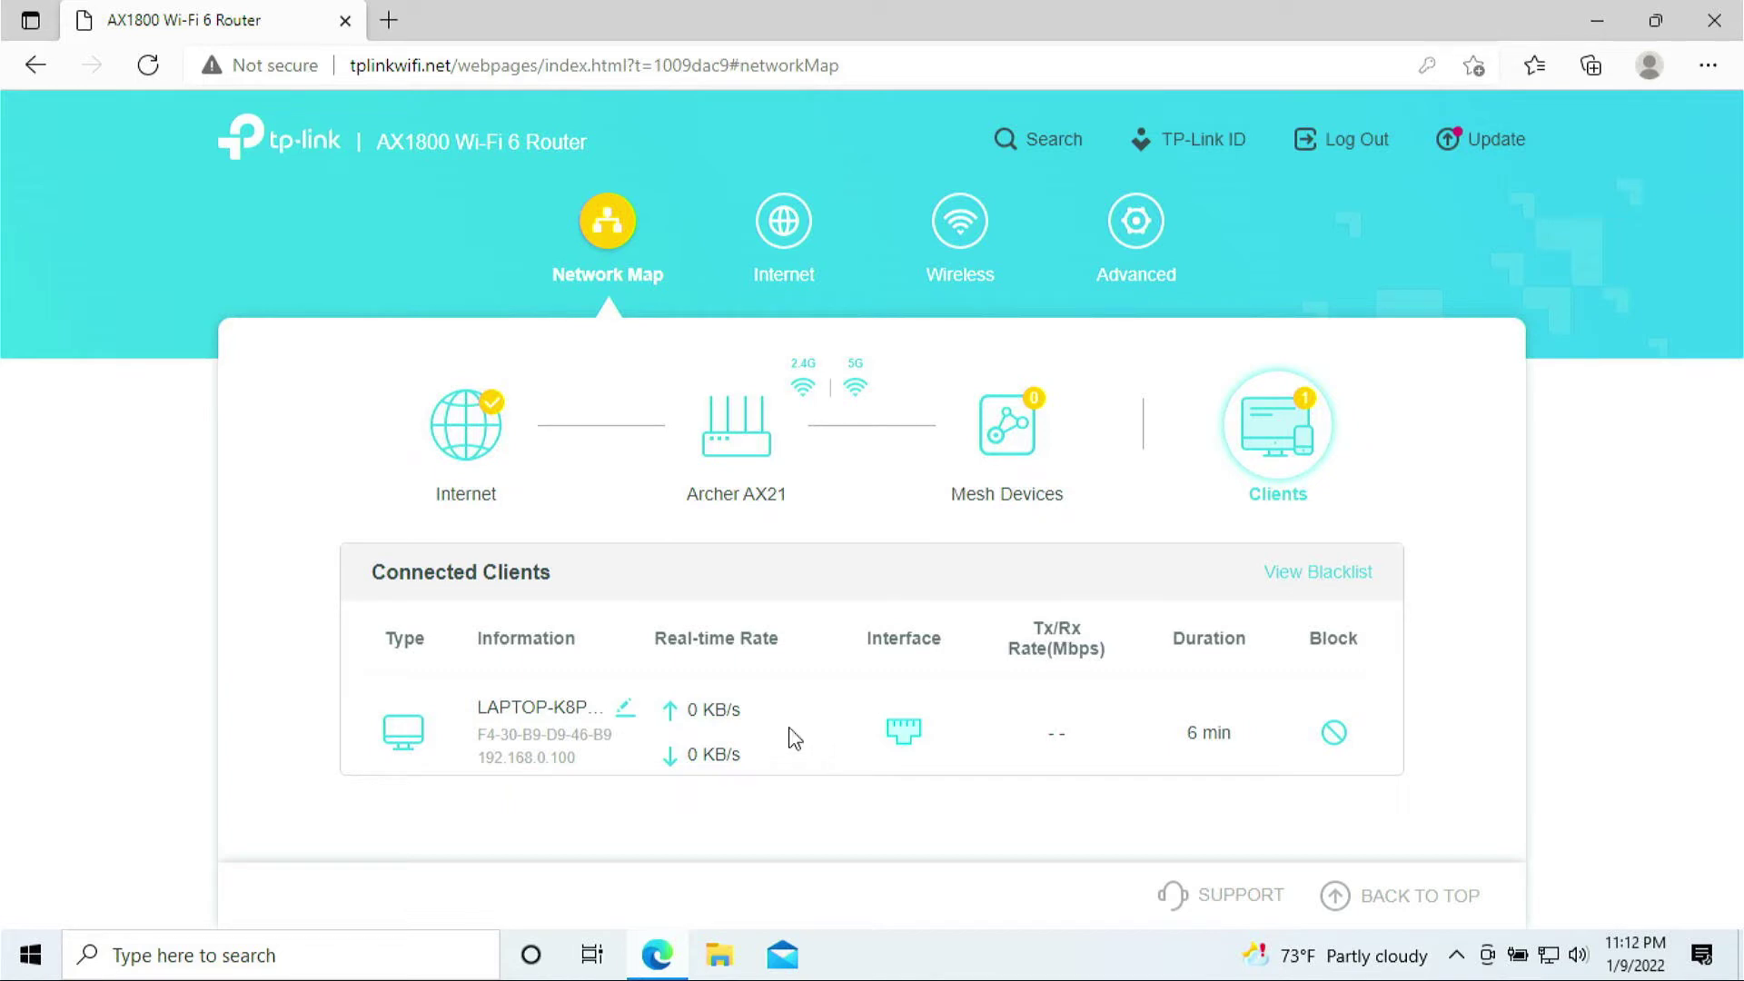
{"action": "left_click_drag", "start_coordinate": [478, 706], "coordinate": [625, 774]}
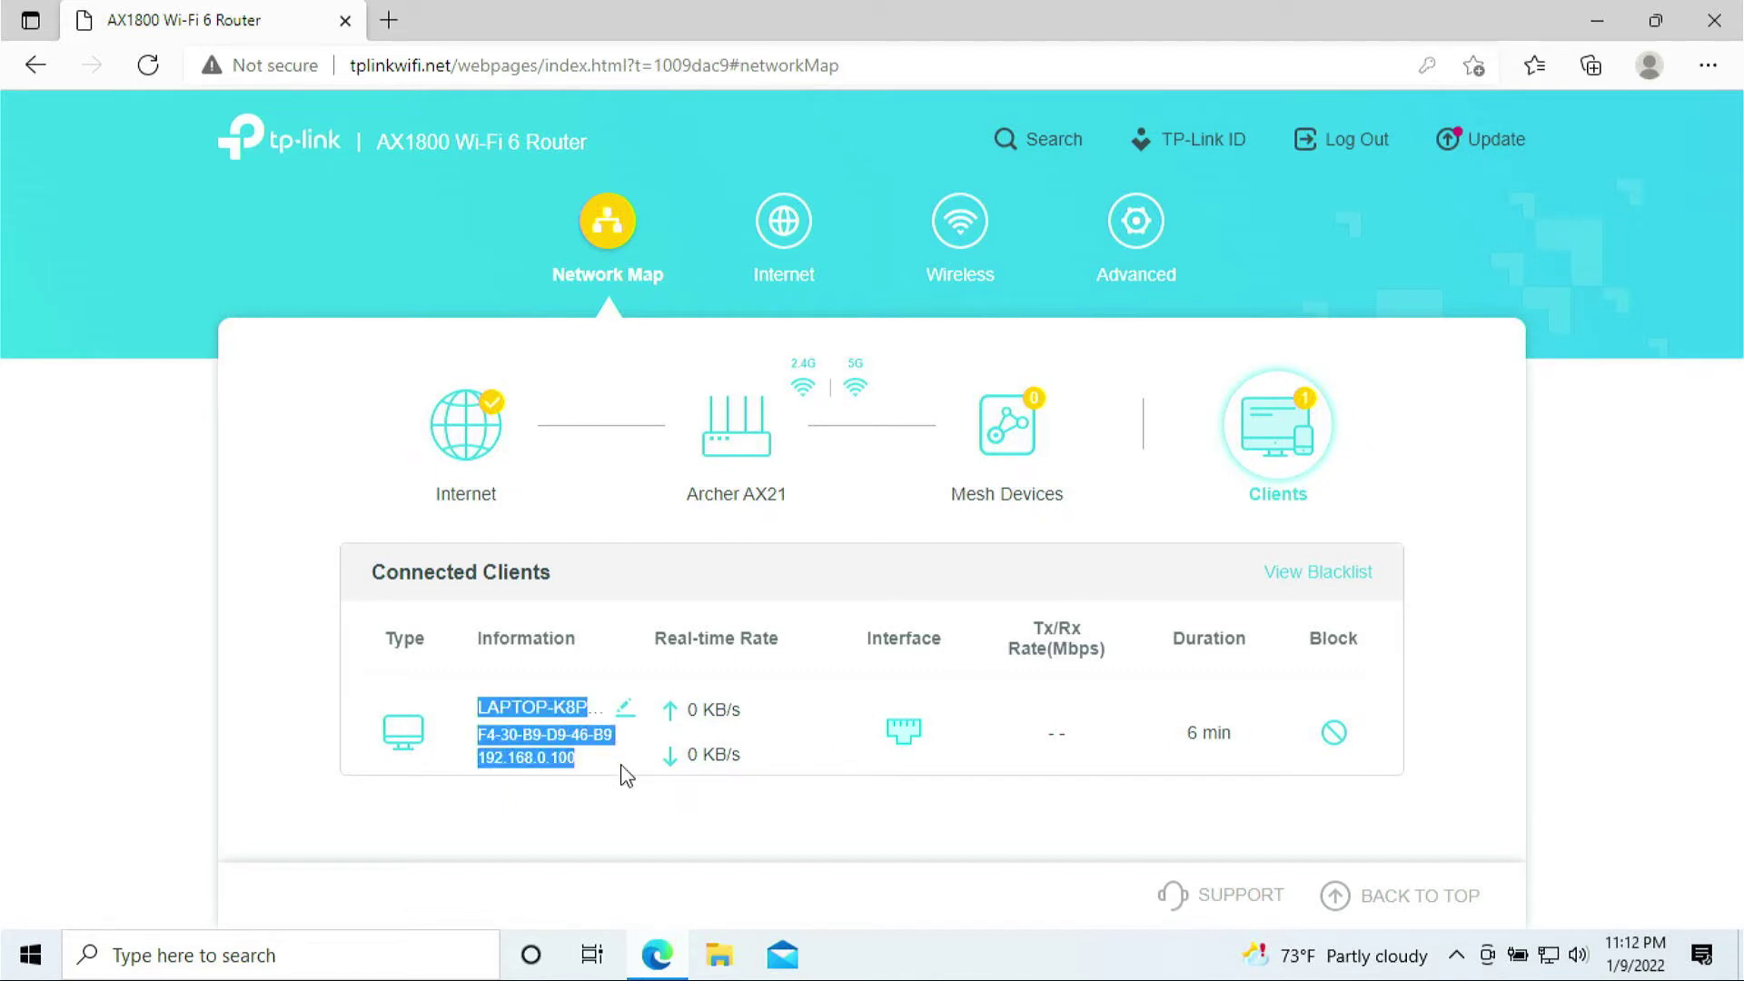
{"action": "left_click", "coordinate": [592, 763]}
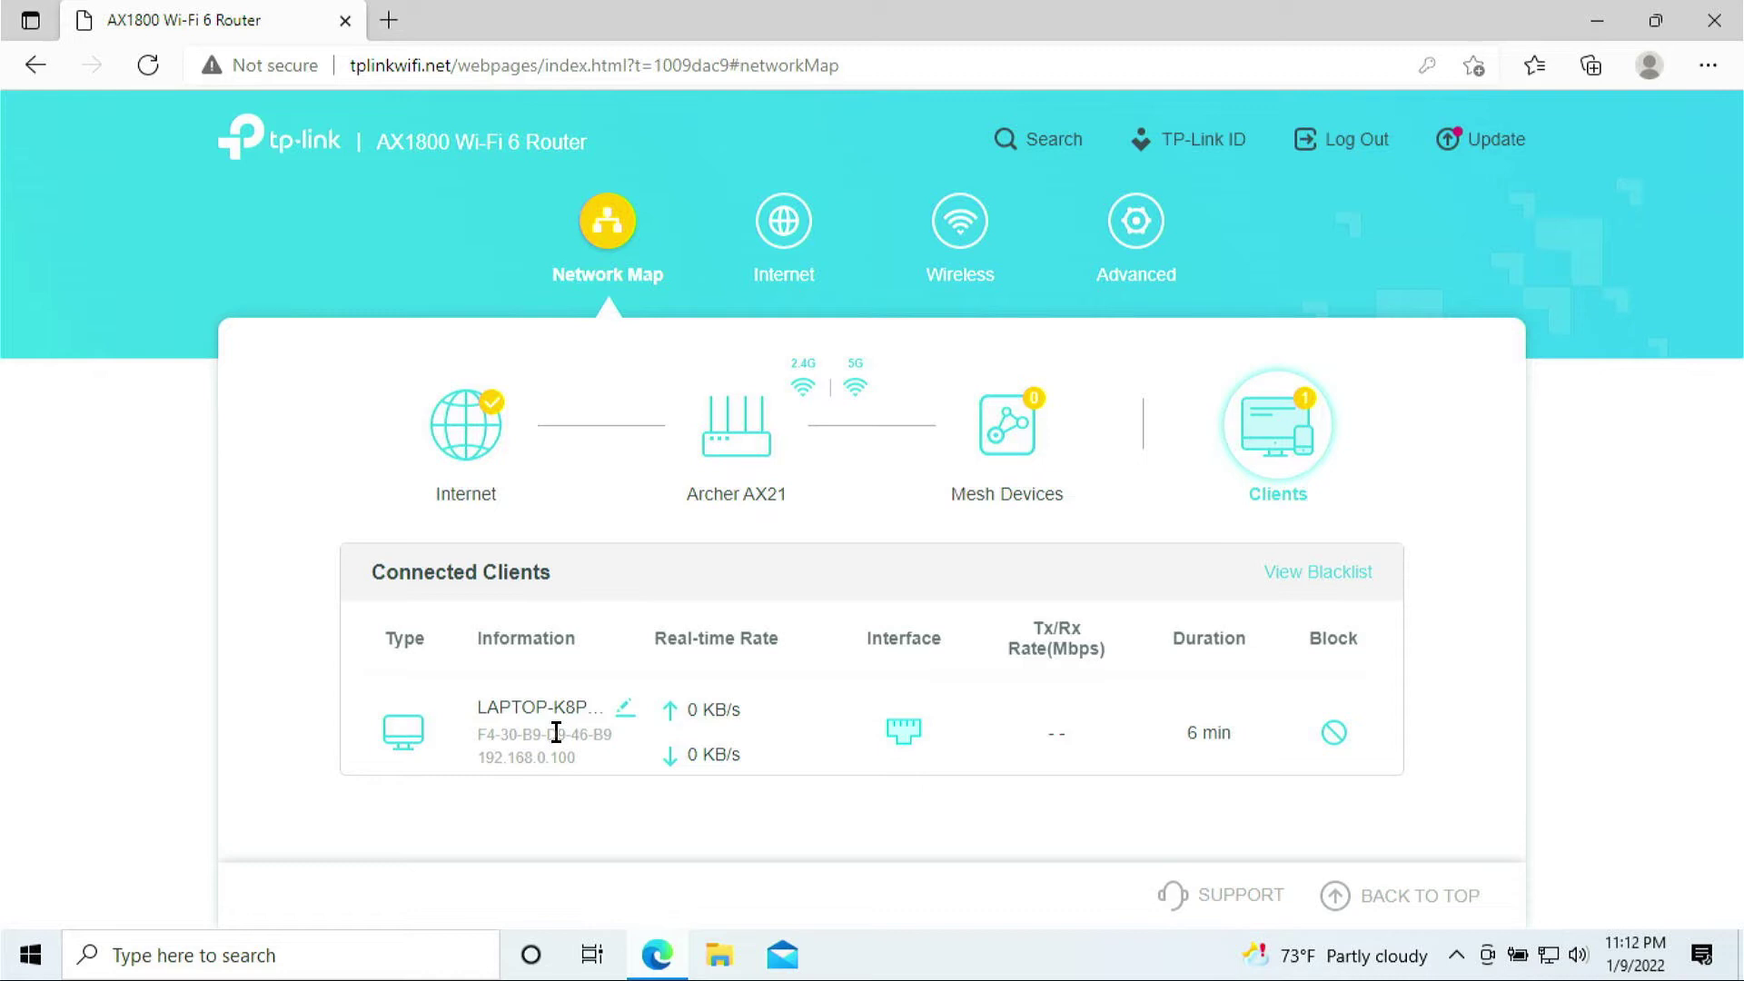
{"action": "left_click_drag", "start_coordinate": [511, 709], "coordinate": [616, 780]}
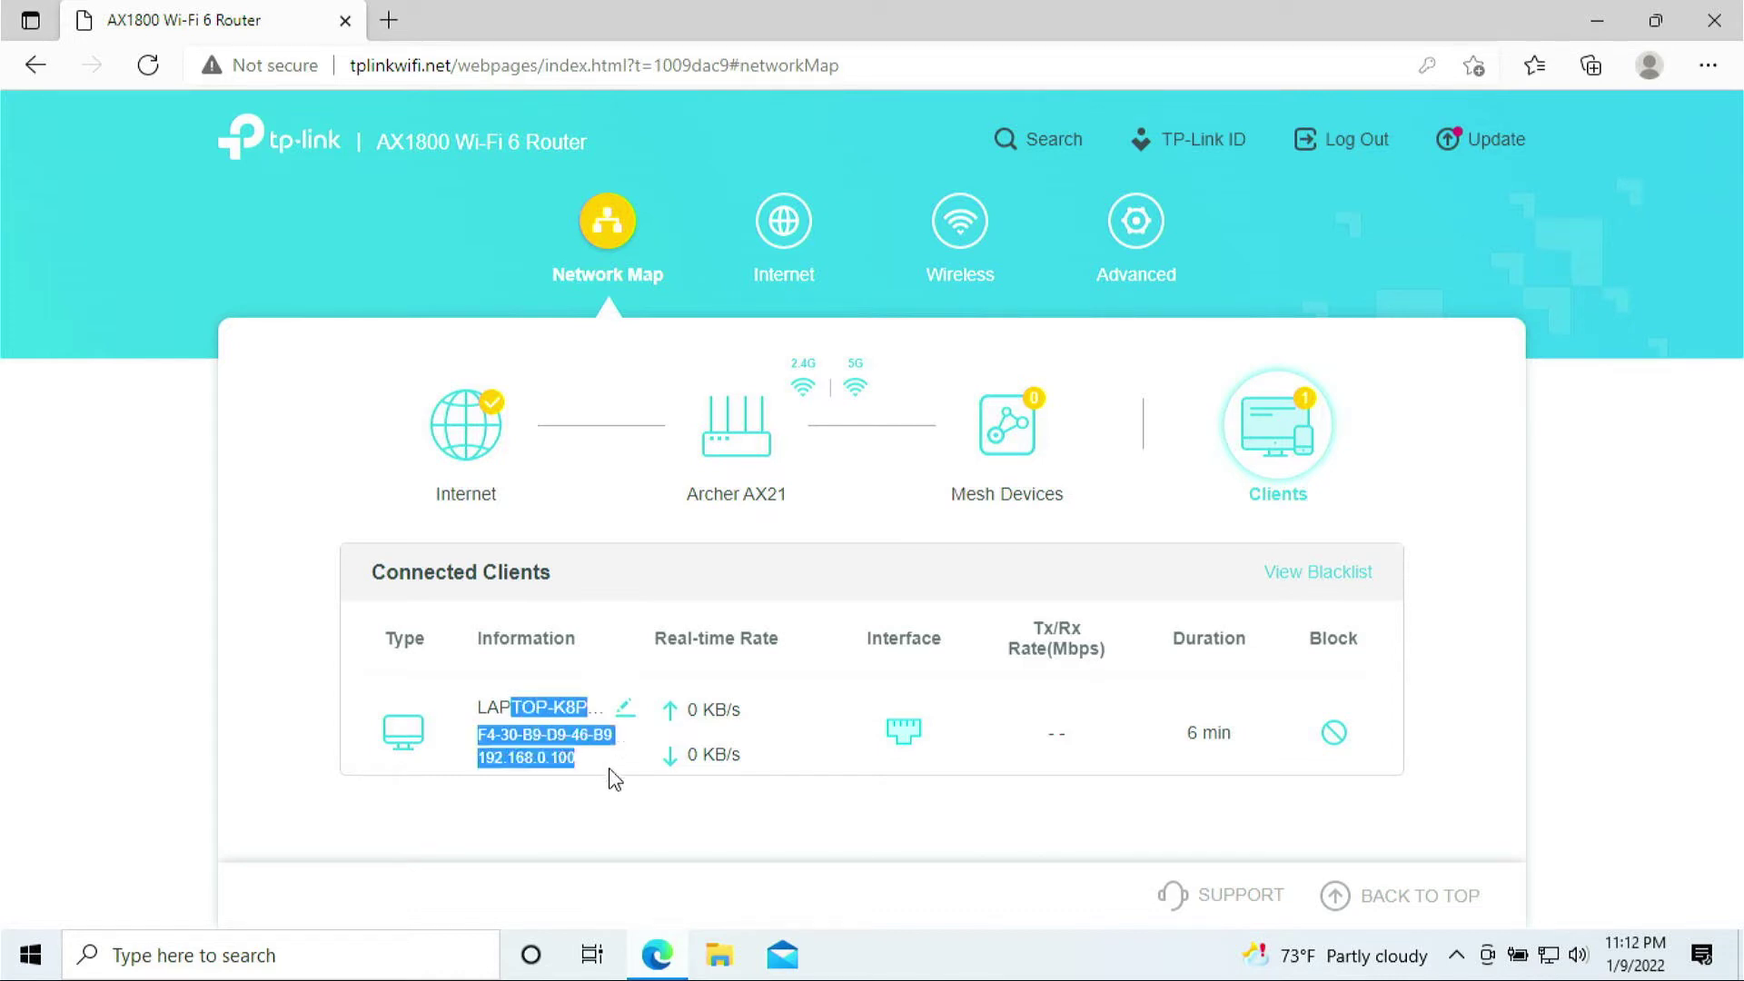
{"action": "left_click", "coordinate": [518, 712]}
{"action": "left_click_drag", "start_coordinate": [478, 707], "coordinate": [590, 763]}
{"action": "left_click_drag", "start_coordinate": [412, 573], "coordinate": [564, 591]}
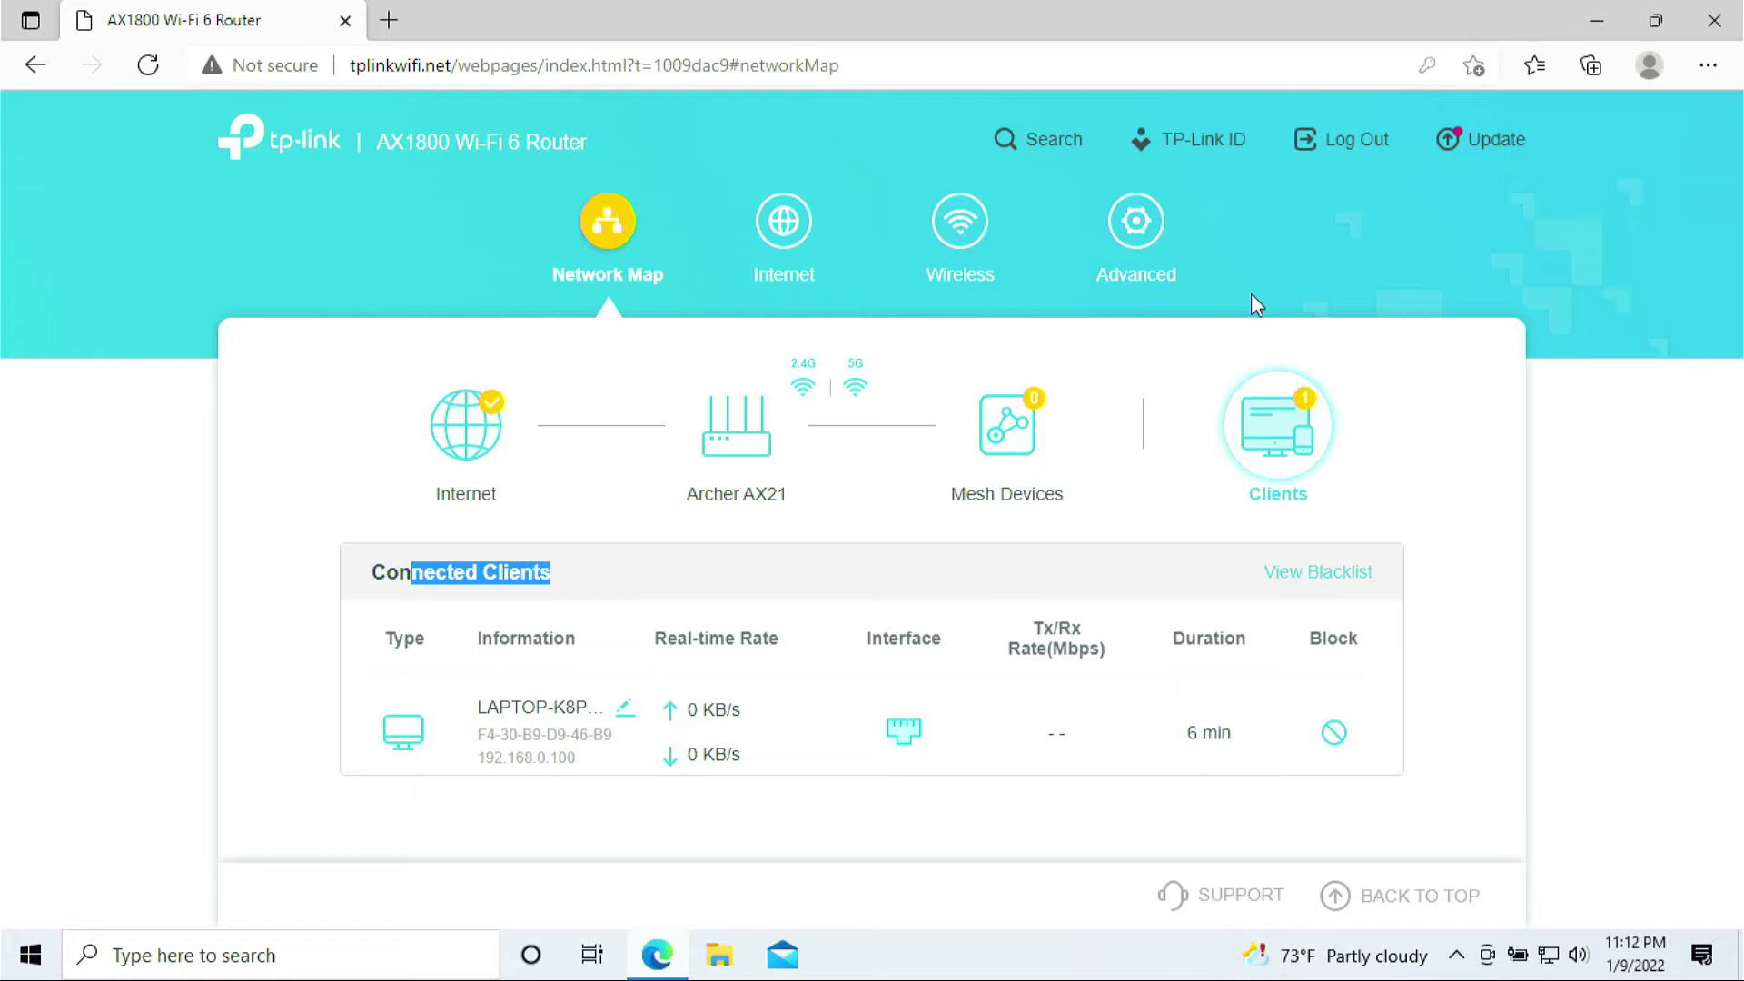
- Log out of the router and close the Edge window
{"action": "left_click", "coordinate": [1345, 136]}
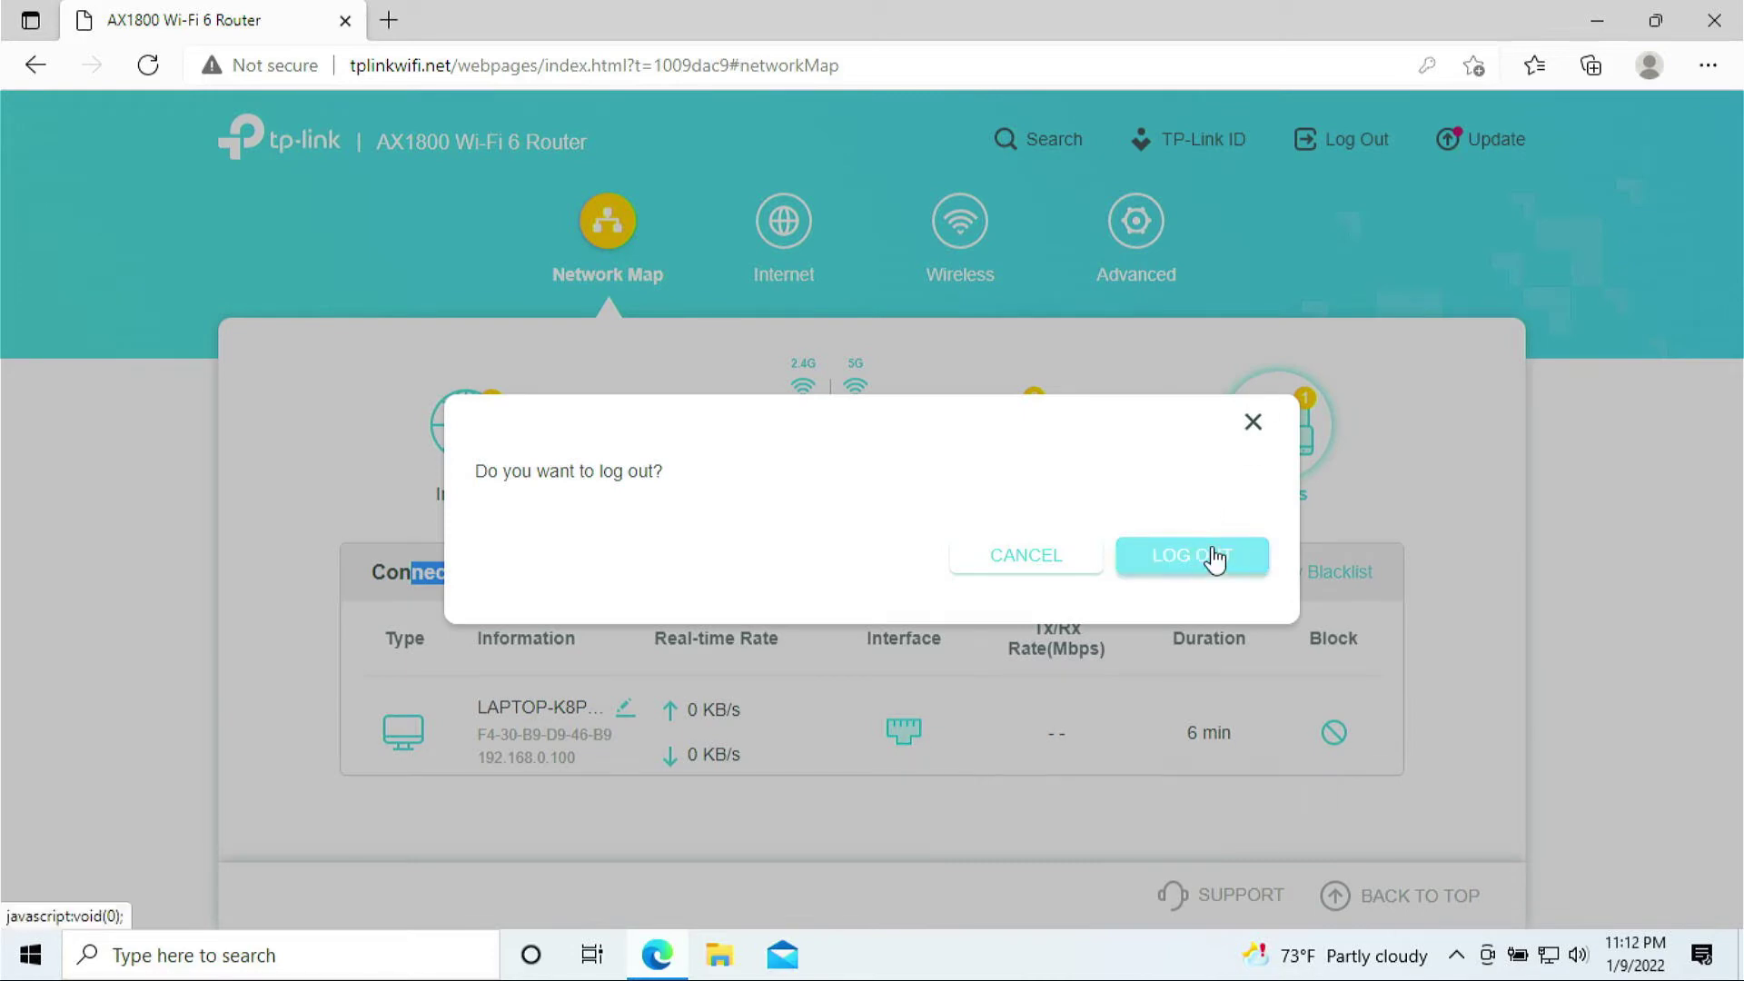
{"action": "left_click", "coordinate": [1211, 556]}
{"action": "left_click", "coordinate": [1714, 22]}
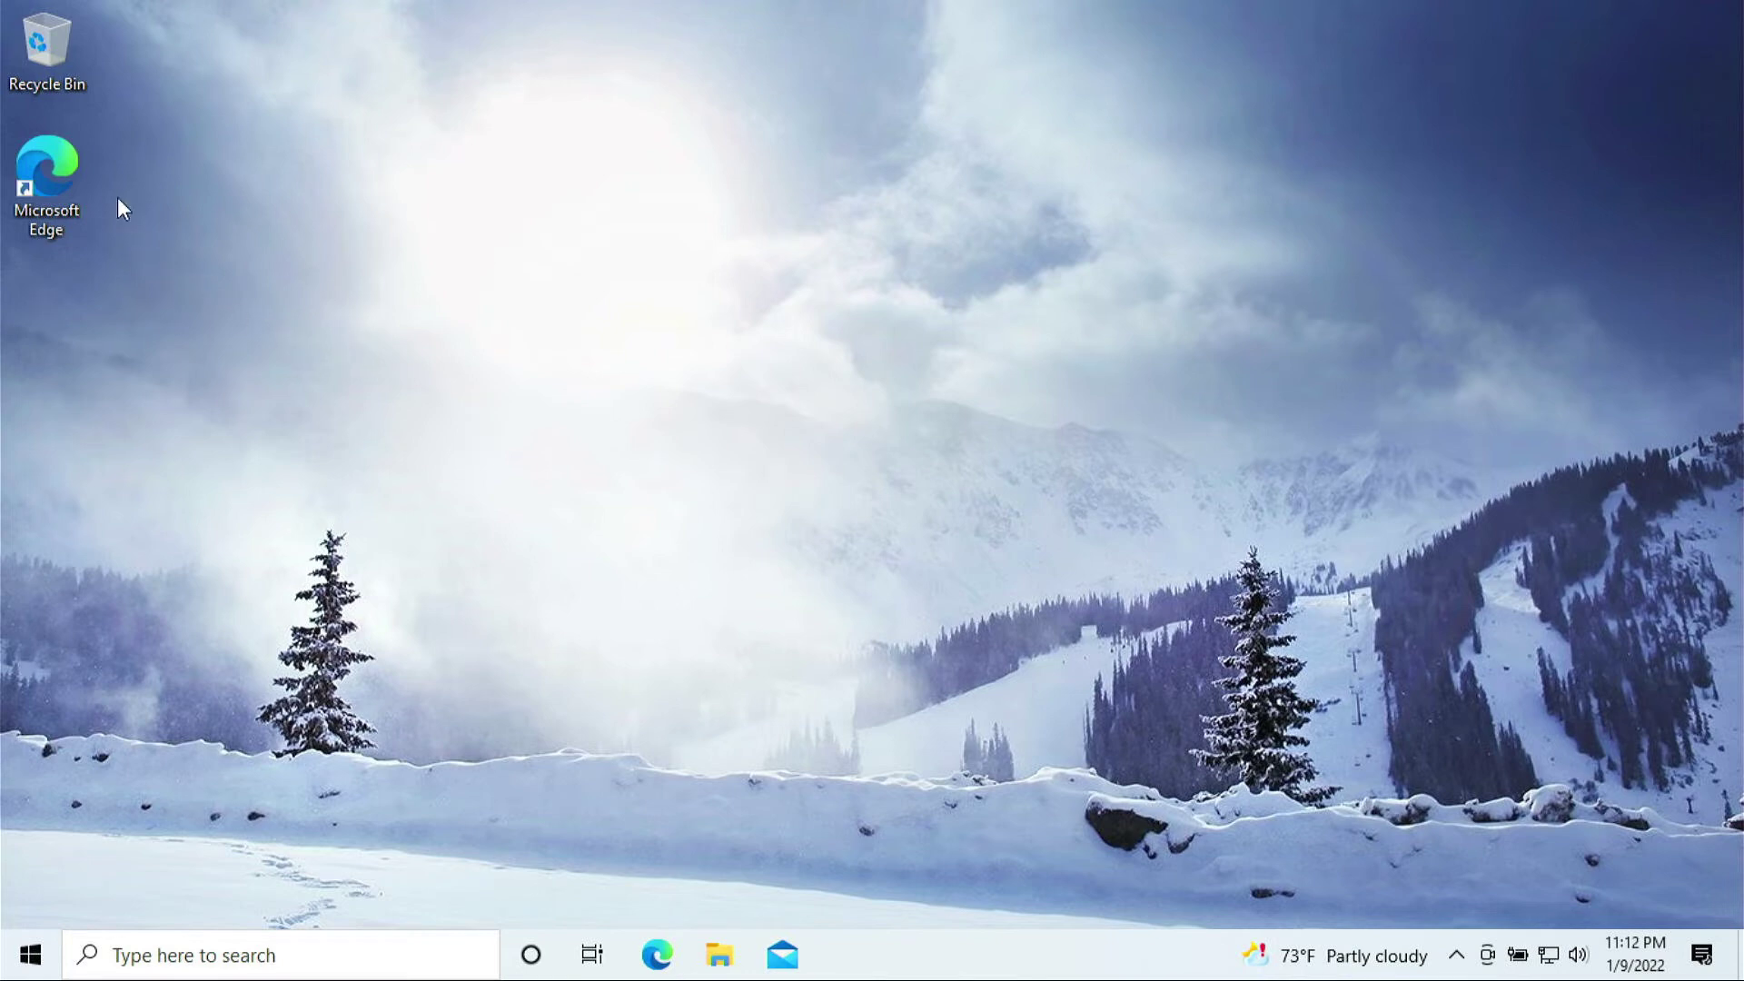
- Reopen Edge at tplinkwifi.net and log in with the local password
{"action": "double_click", "coordinate": [55, 161]}
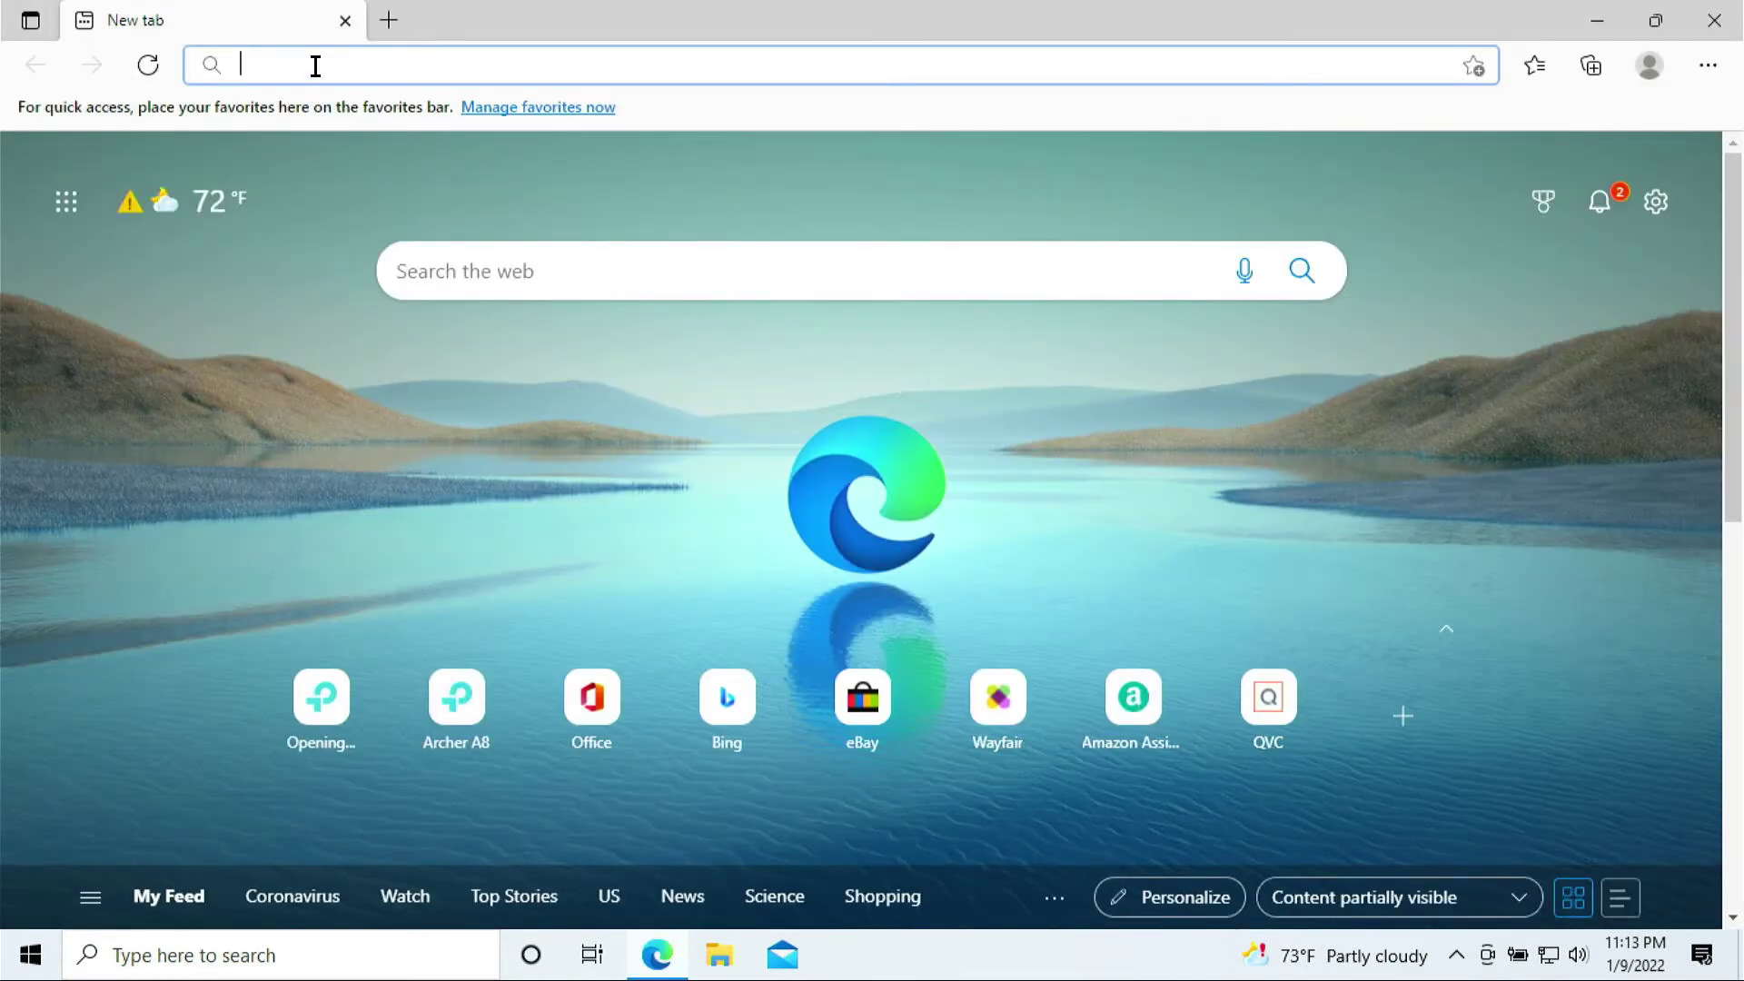
{"action": "type", "text": "tplinkwifi.net"}
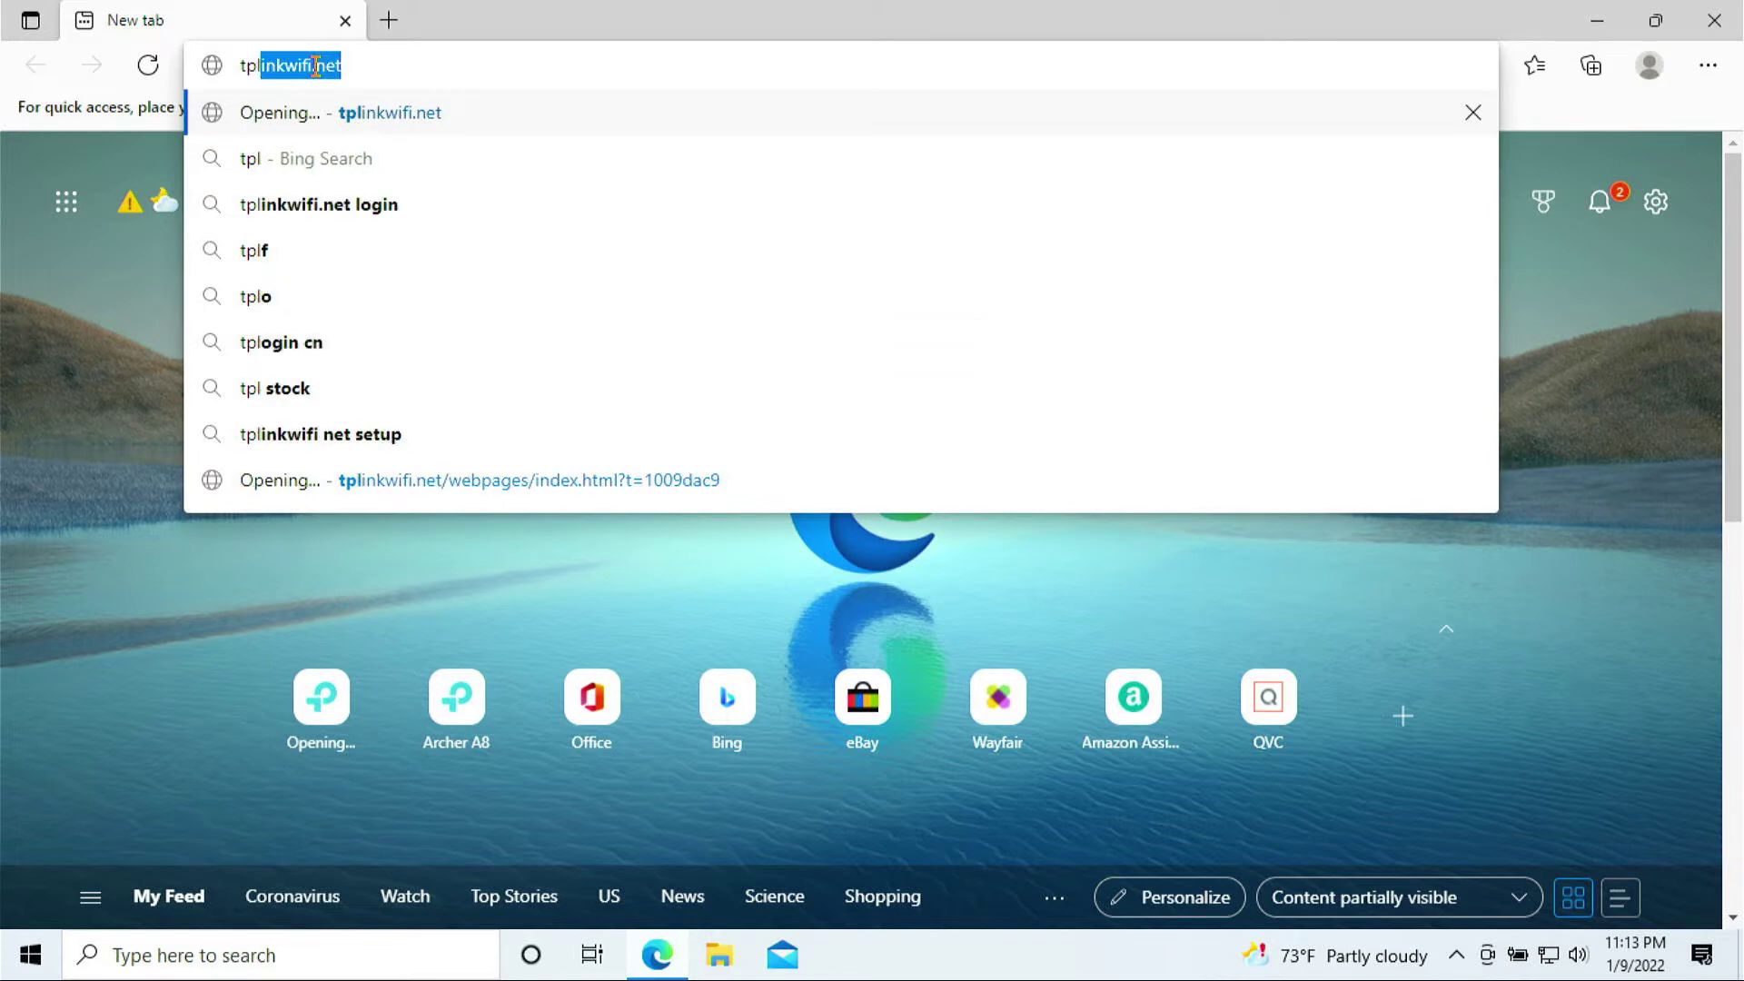
{"action": "key", "text": "Return"}
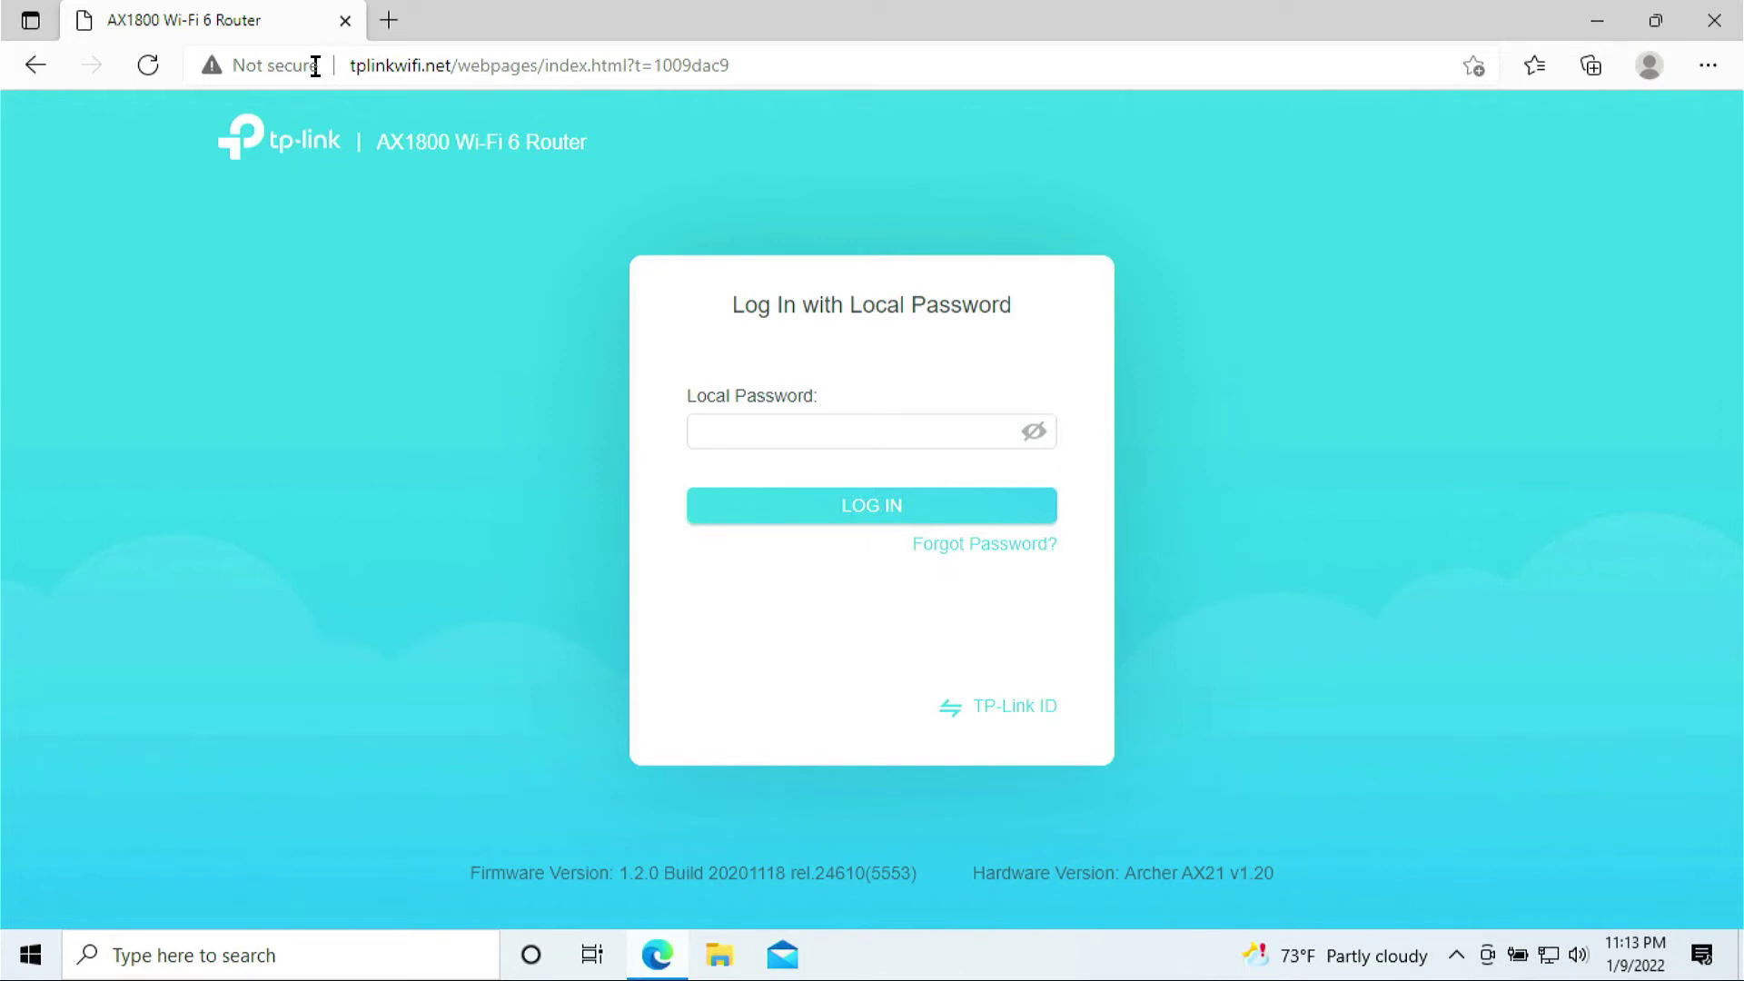
{"action": "left_click", "coordinate": [740, 432]}
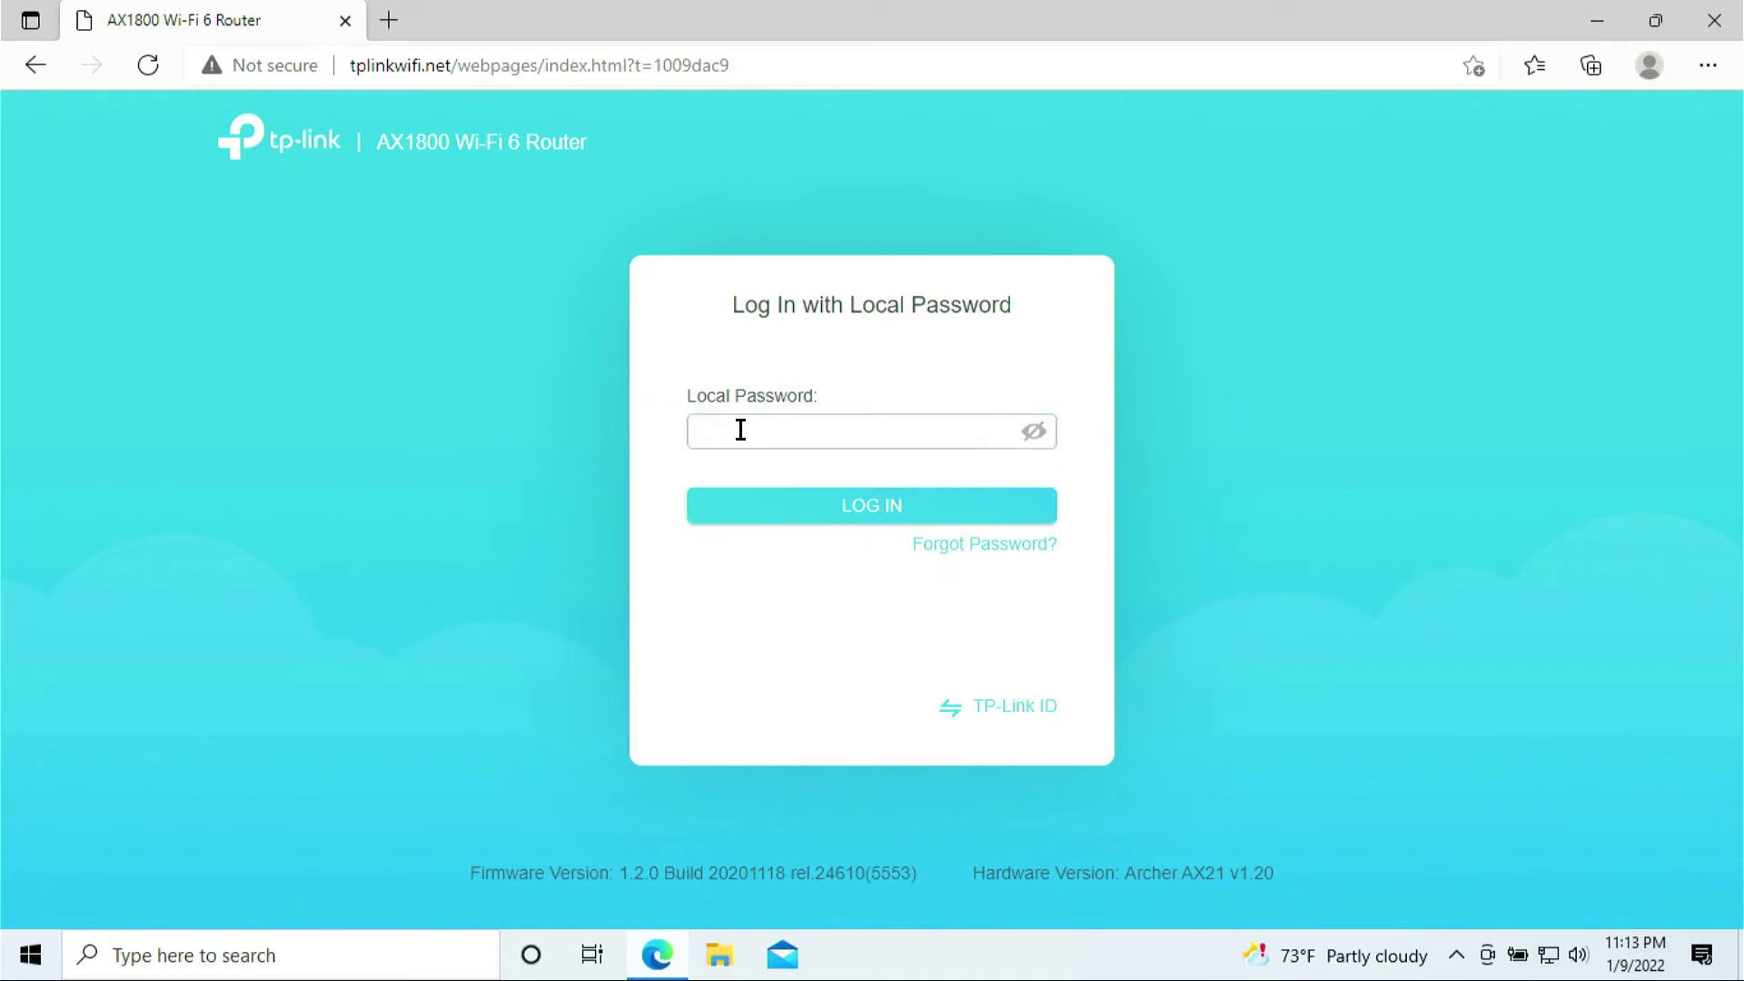
{"action": "type", "text": "******"}
{"action": "key", "text": "Return"}
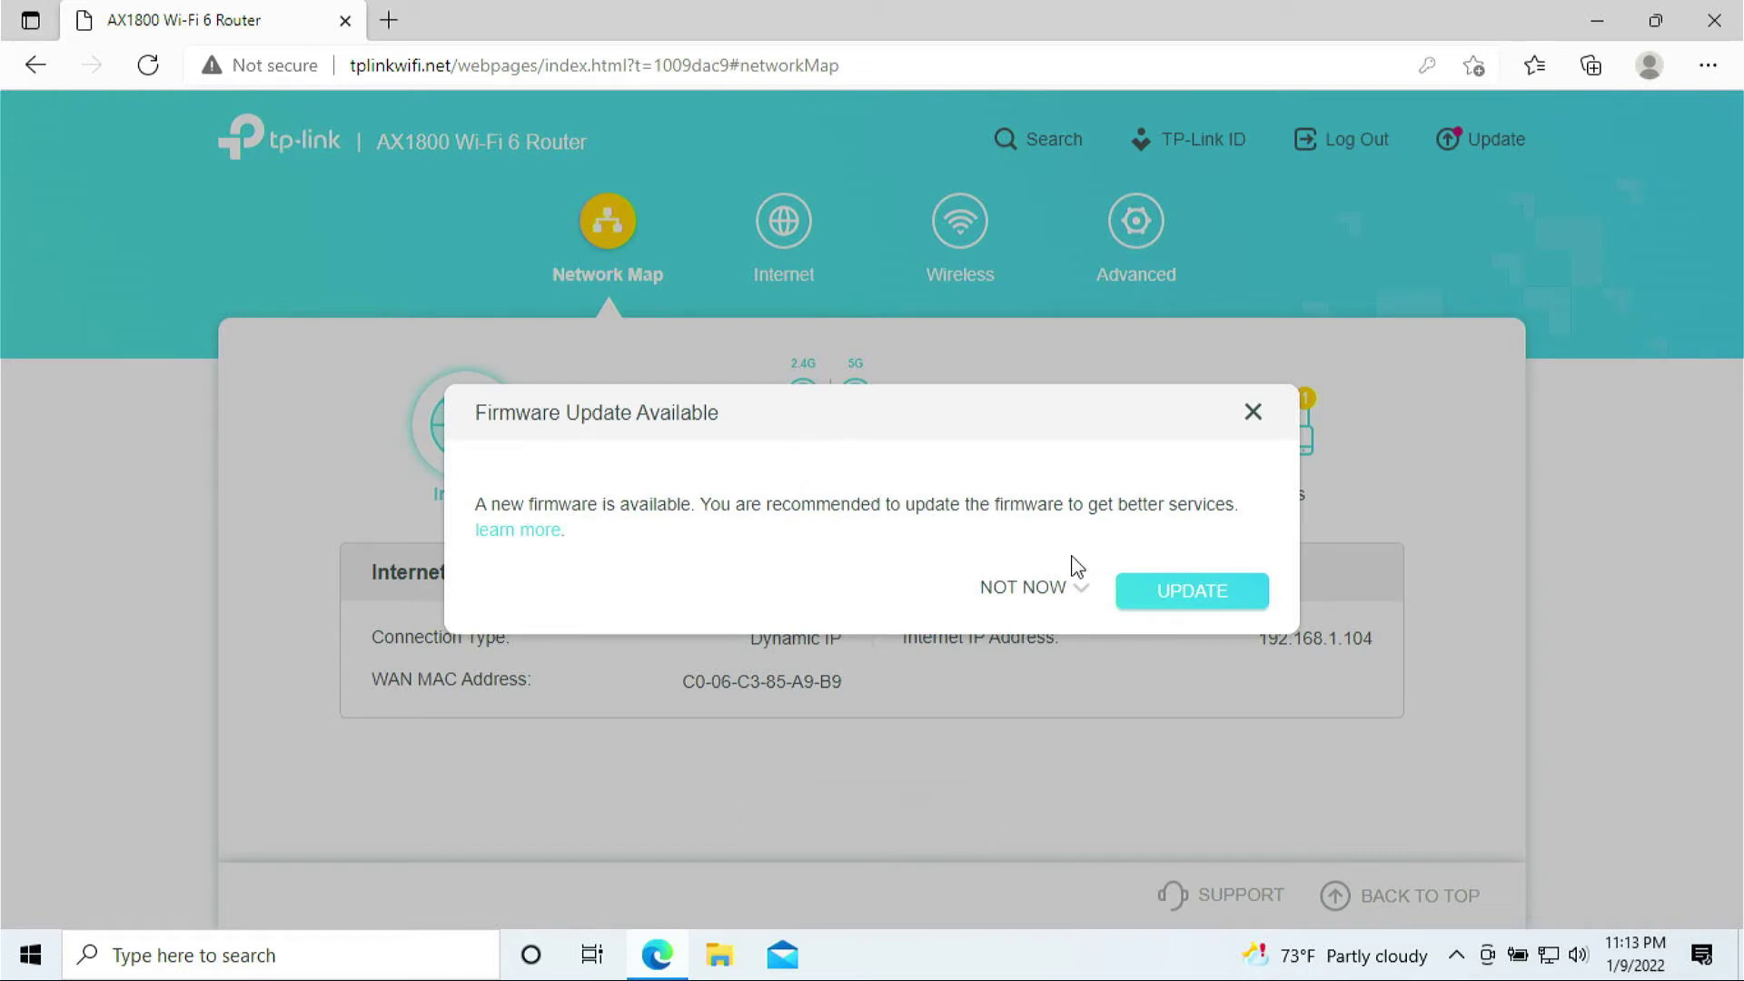
- Dismiss the Firmware Update Available notice
{"action": "double_click", "coordinate": [1044, 591]}
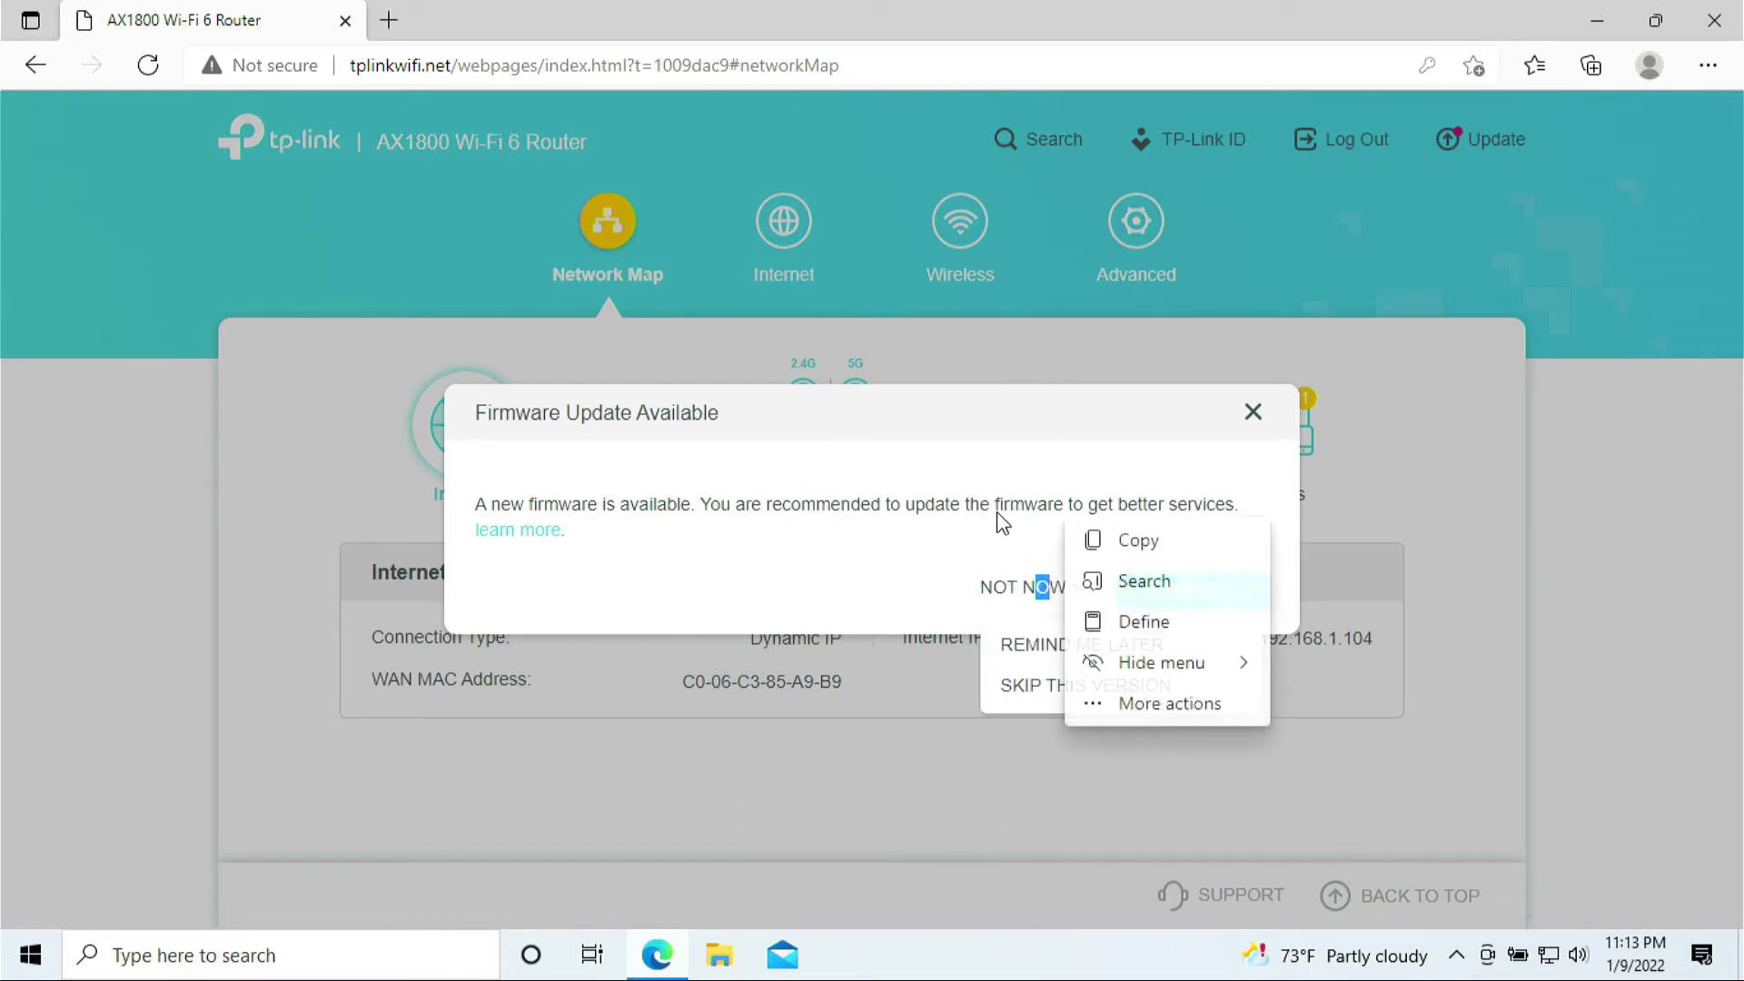
{"action": "left_click", "coordinate": [1050, 594]}
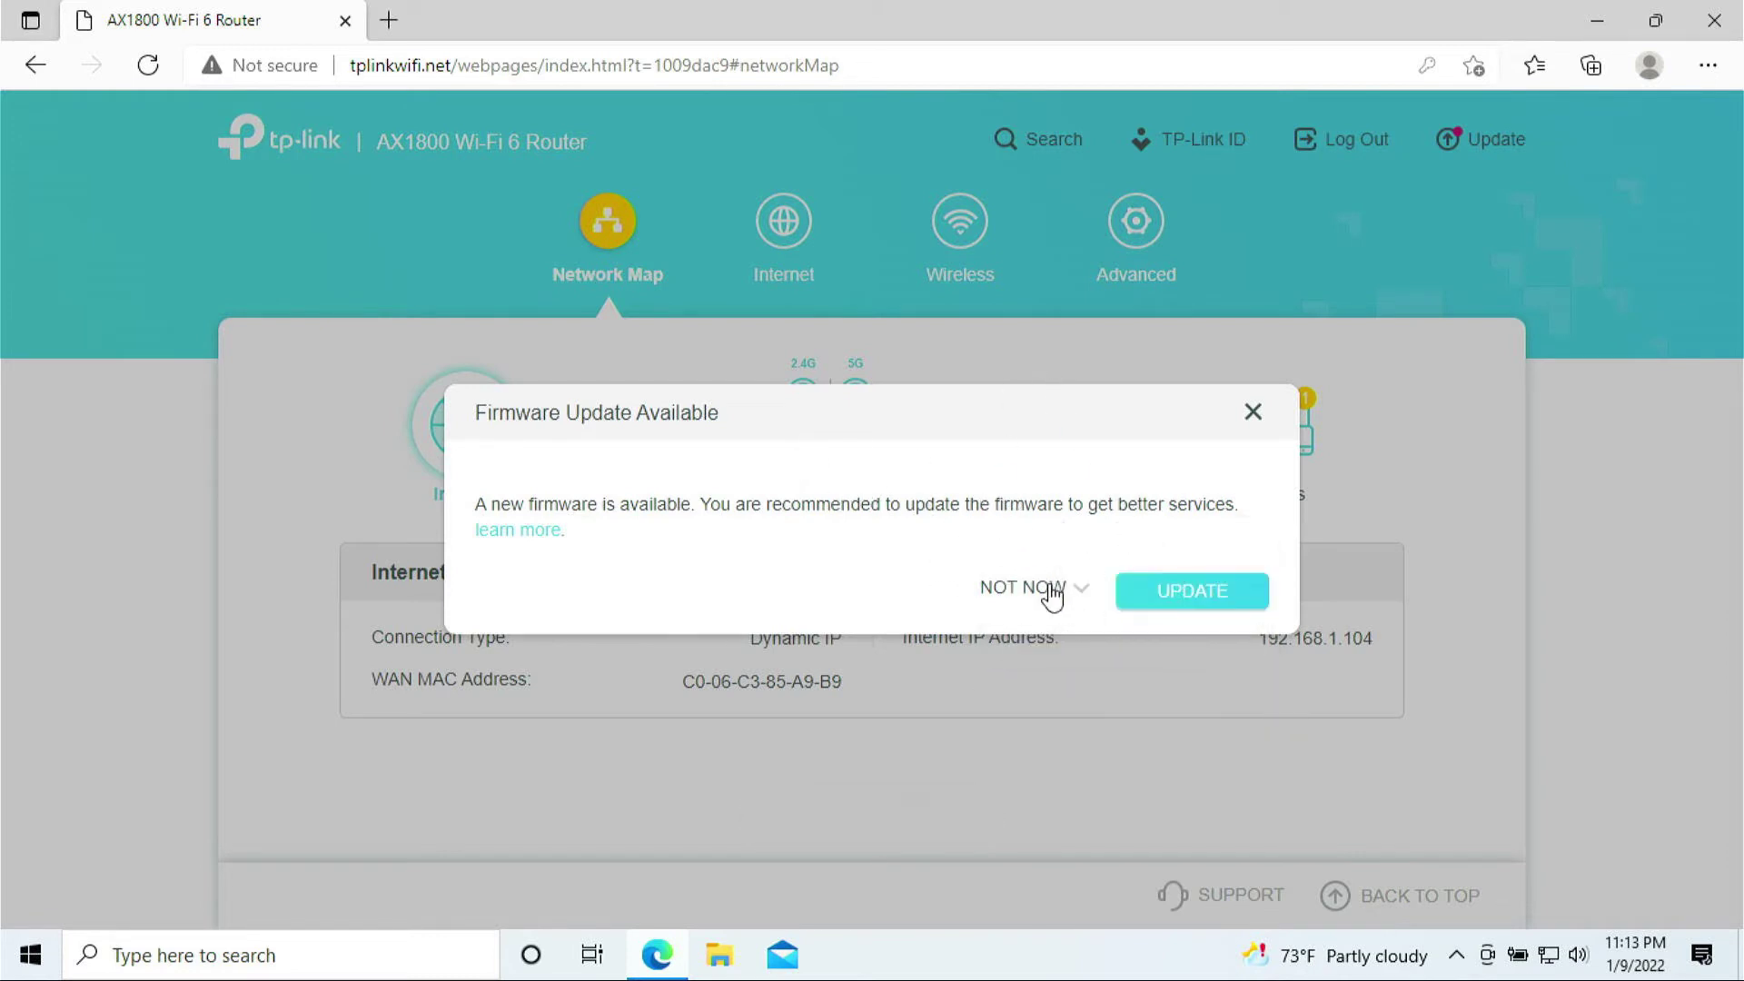
{"action": "left_click", "coordinate": [1253, 413]}
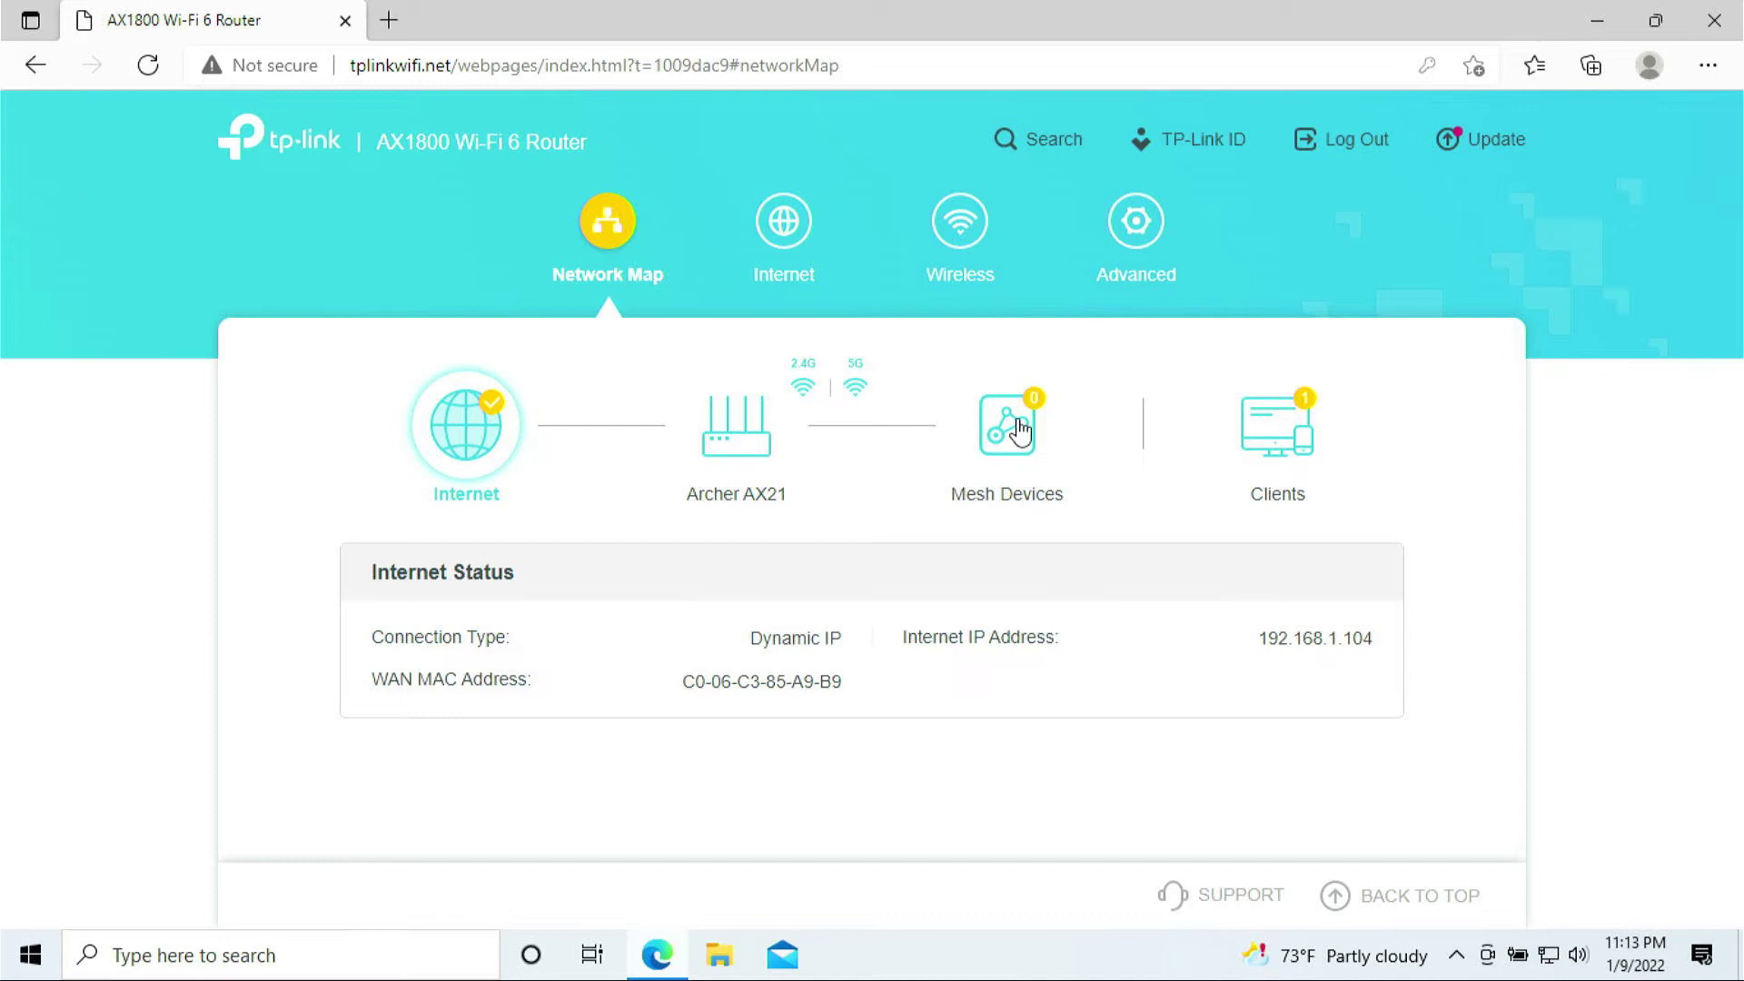
- List Connected Clients and highlight the laptop's name, MAC and IP 192.168.0.100
{"action": "left_click", "coordinate": [1283, 434]}
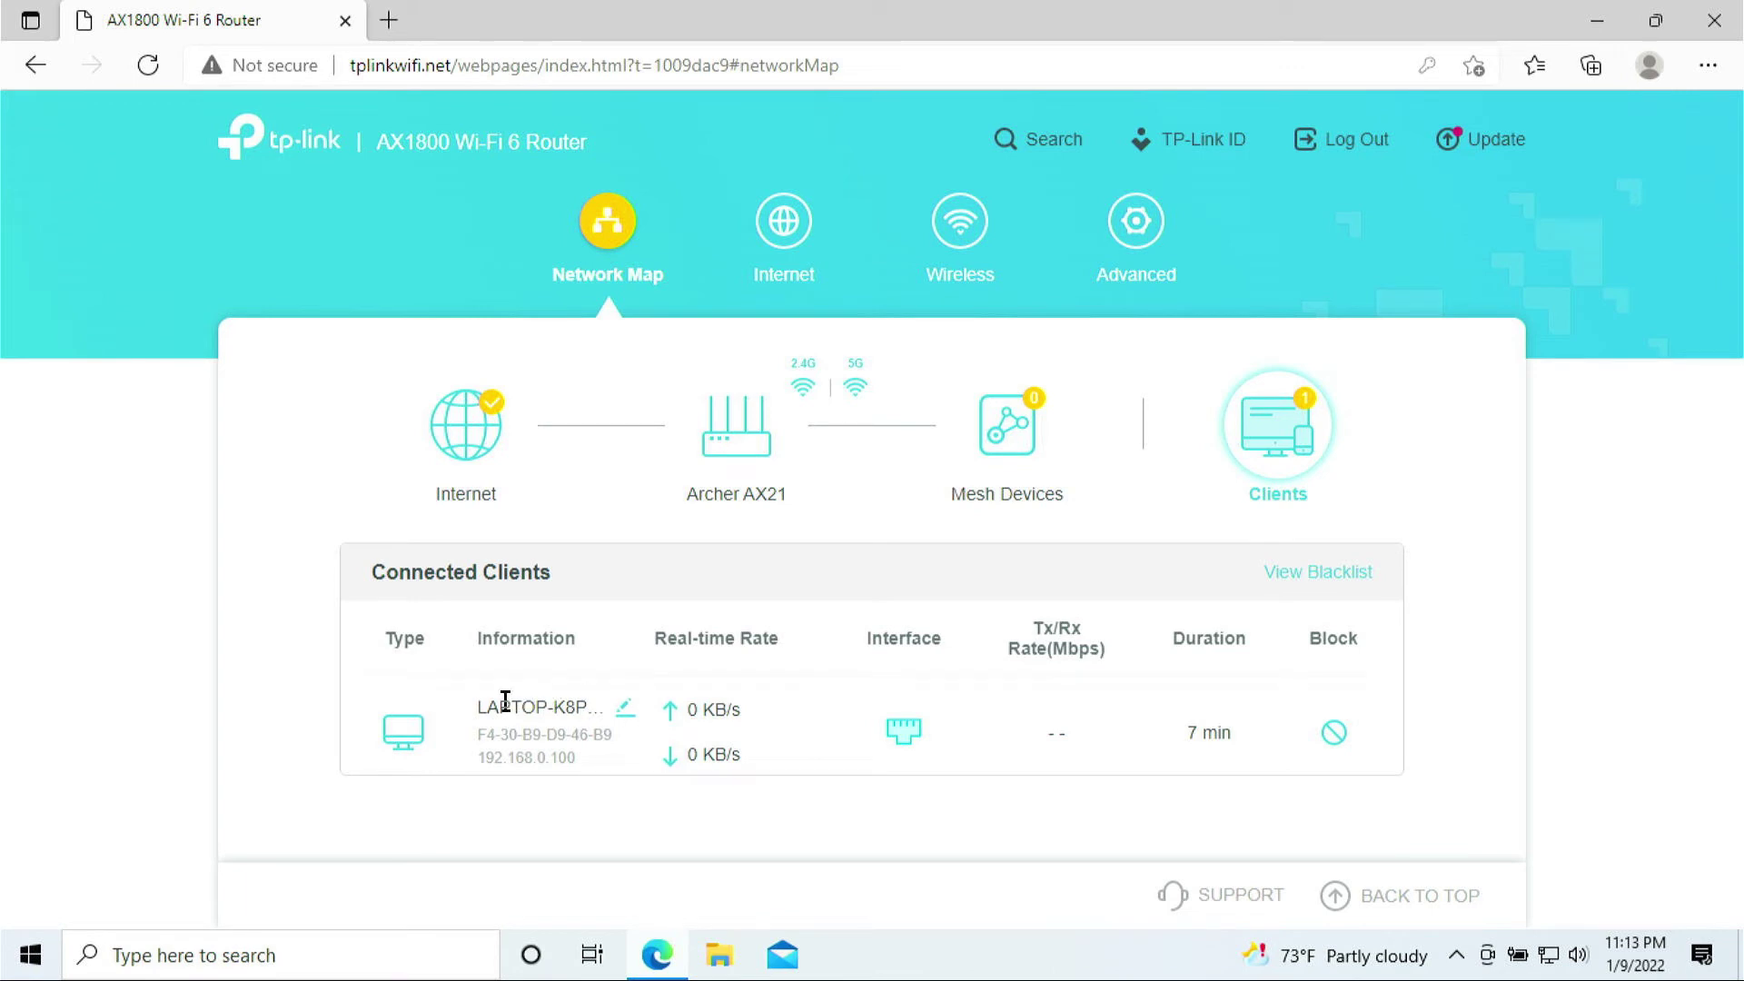
{"action": "left_click_drag", "start_coordinate": [481, 709], "coordinate": [606, 762]}
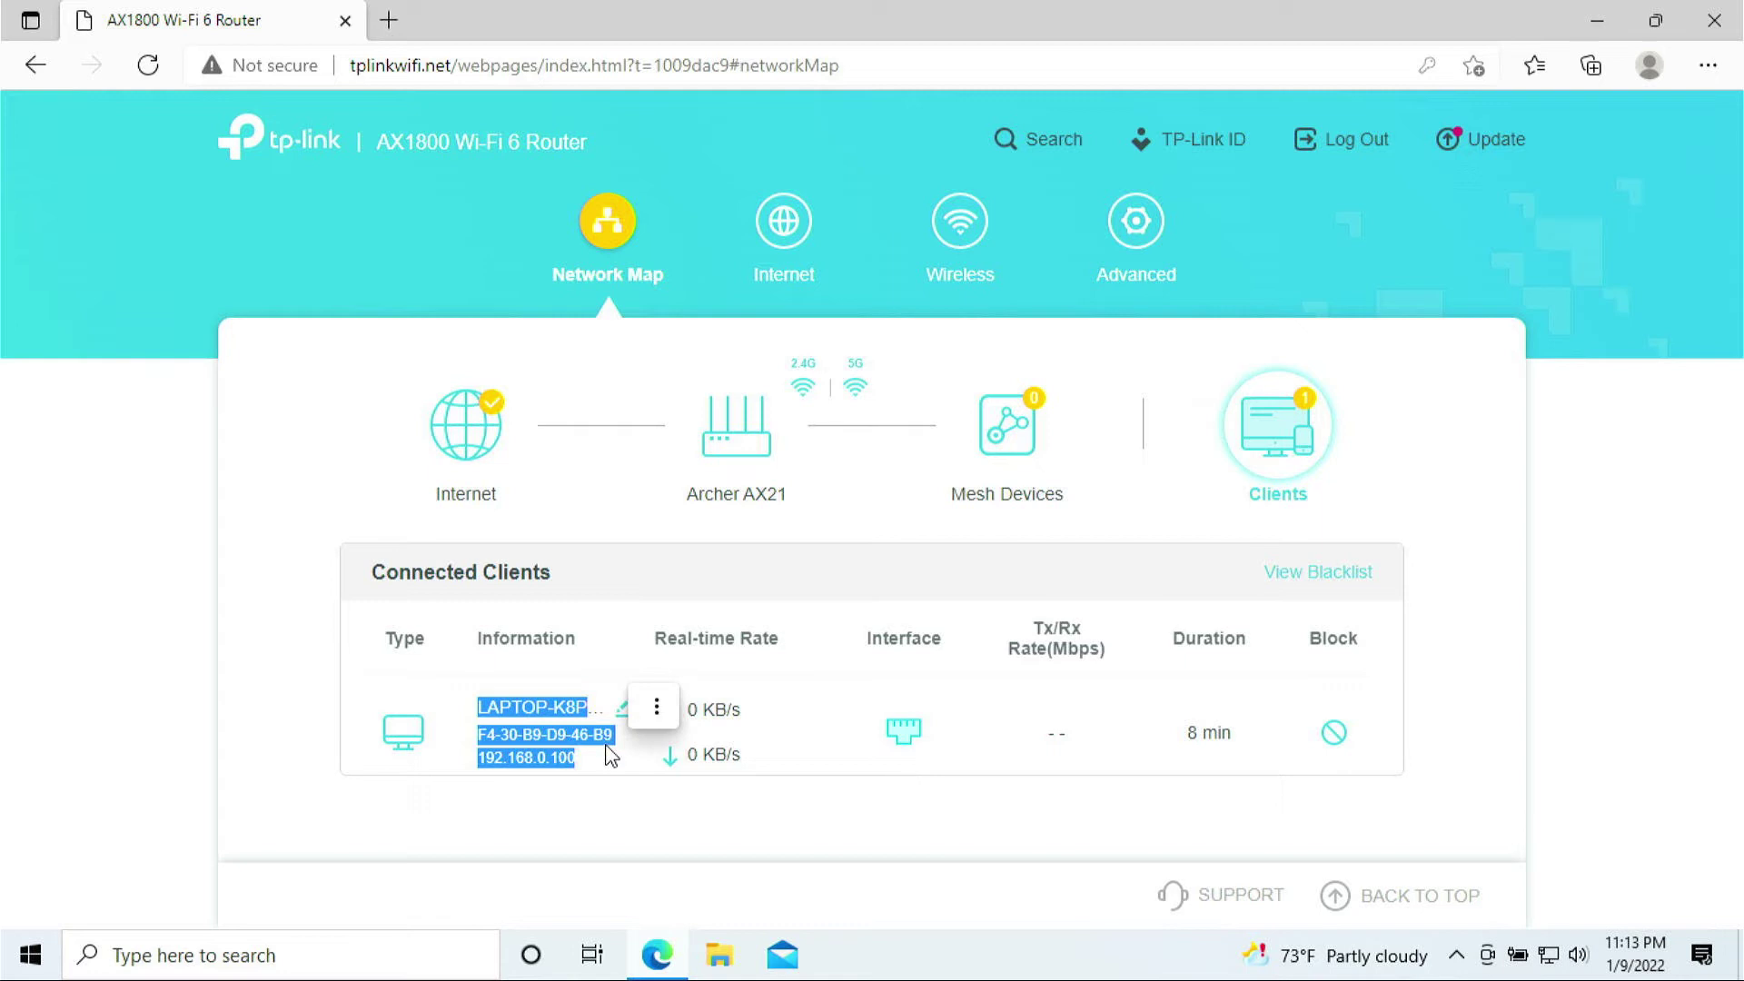
{"action": "left_click", "coordinate": [609, 756]}
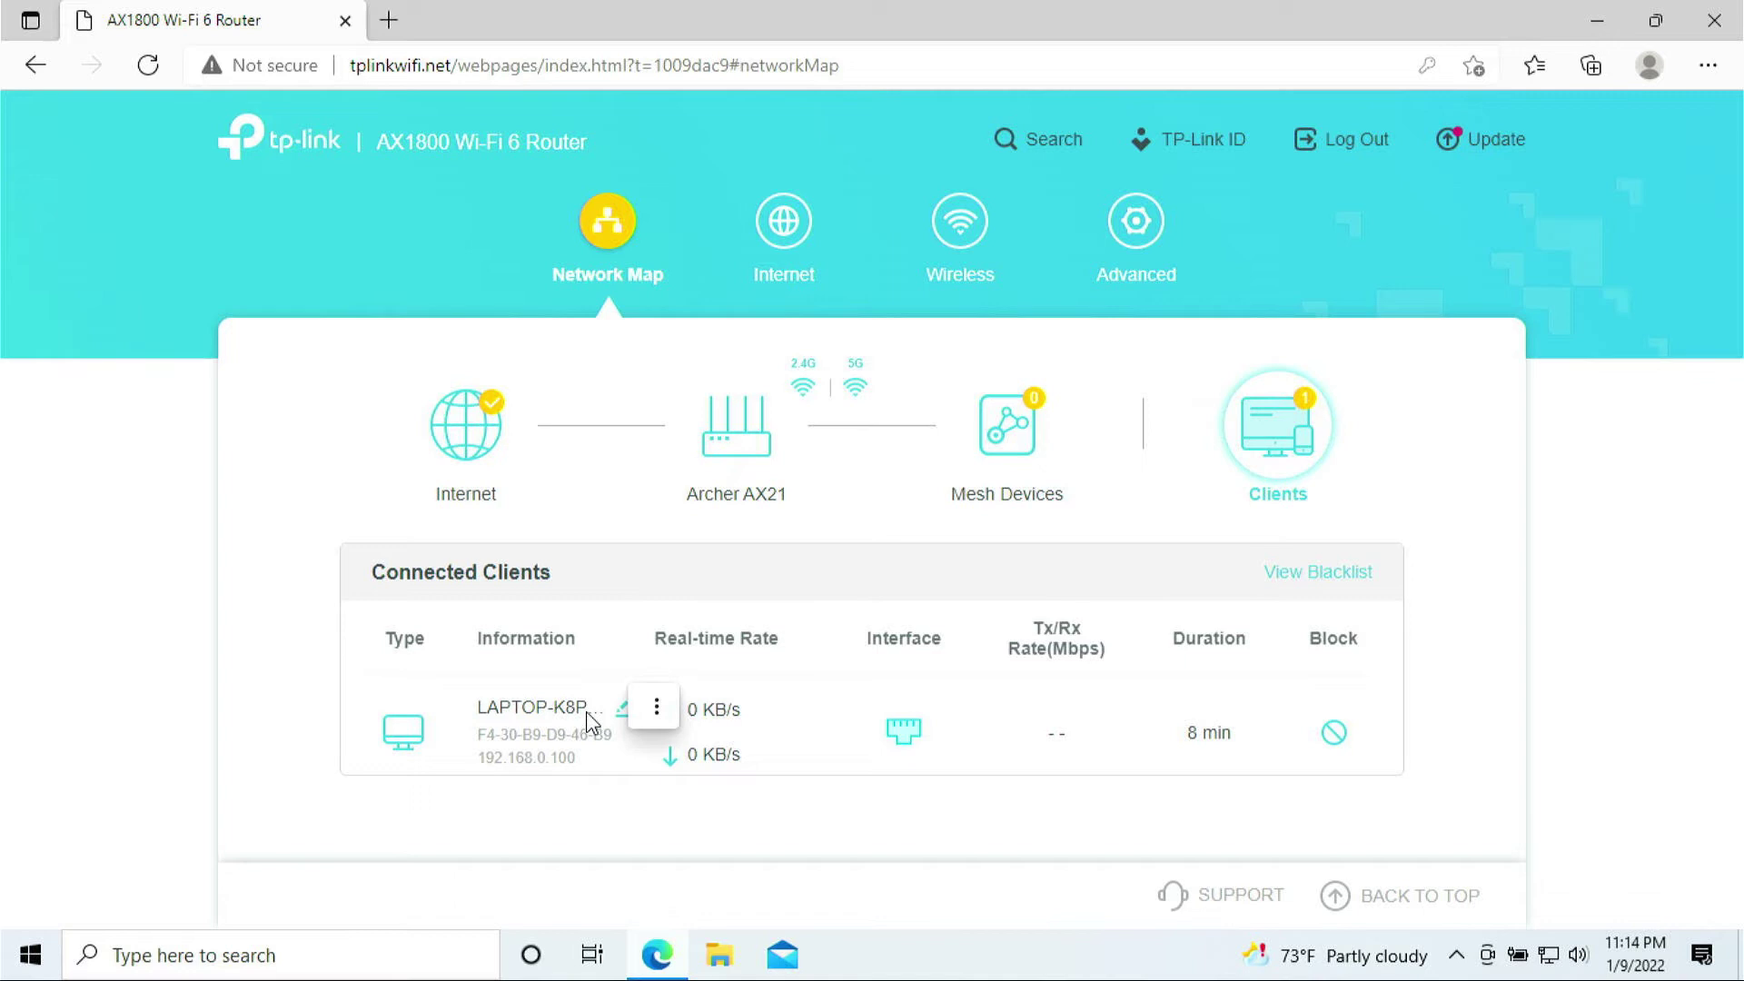
{"action": "left_click", "coordinate": [656, 706]}
{"action": "left_click", "coordinate": [483, 720]}
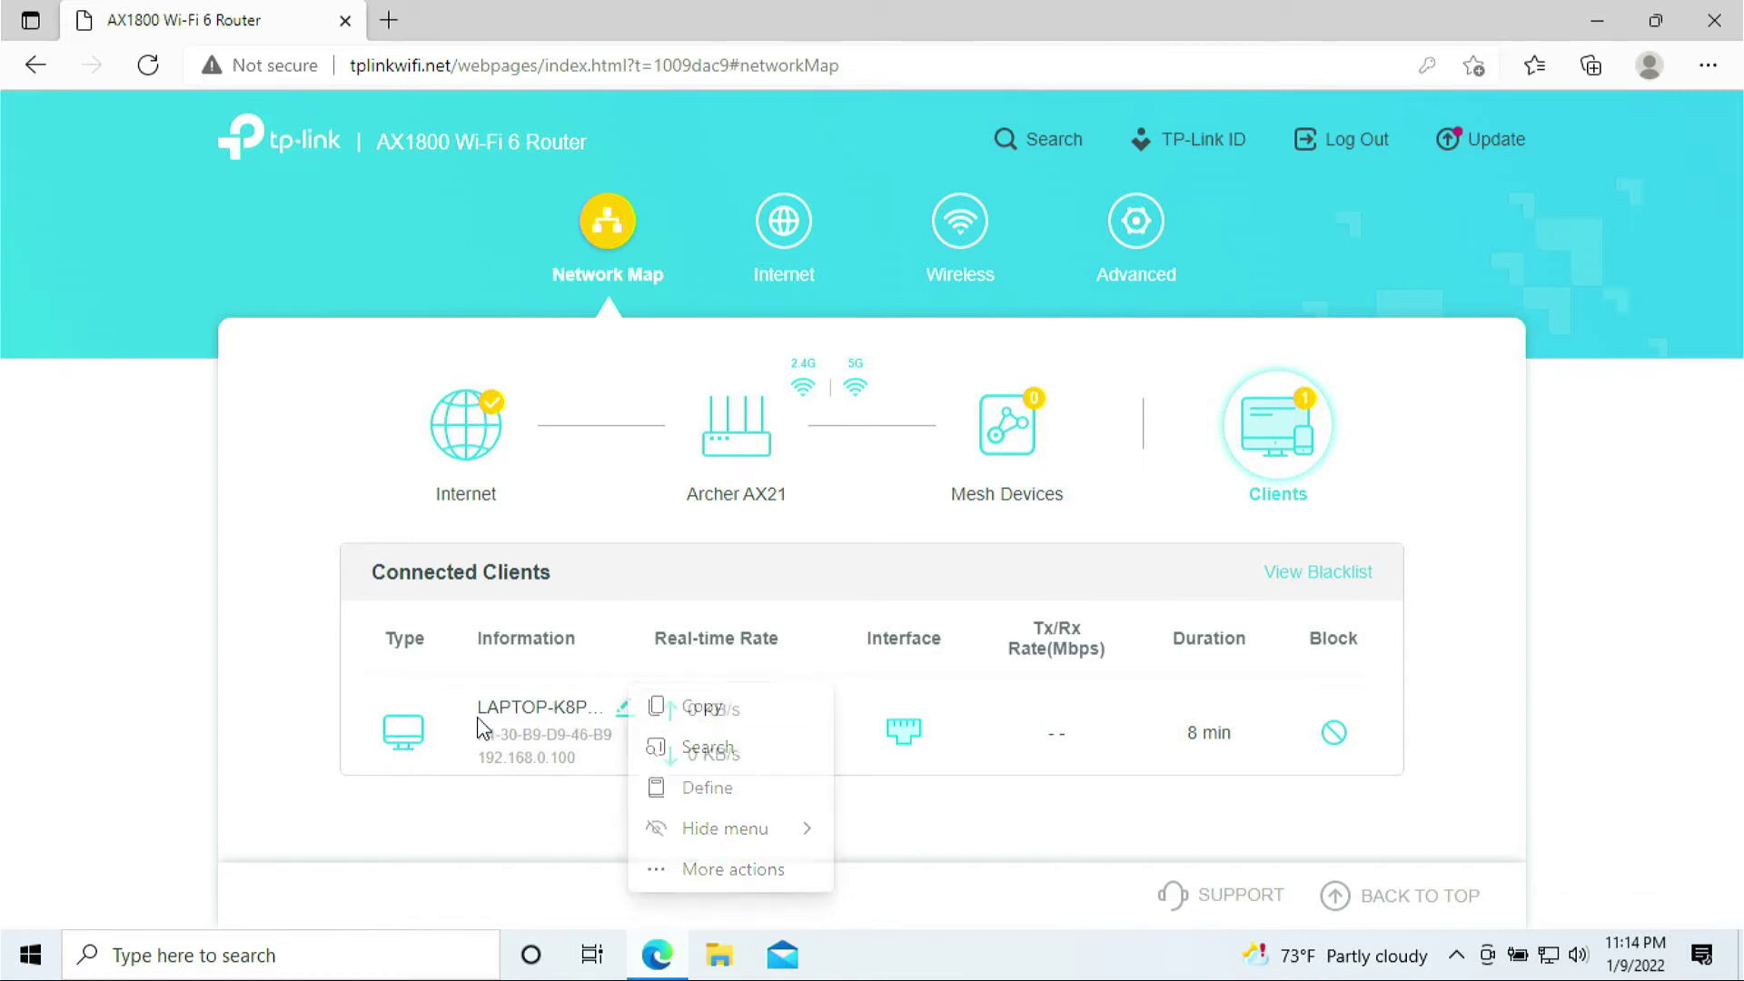
{"action": "left_click_drag", "start_coordinate": [486, 708], "coordinate": [592, 754]}
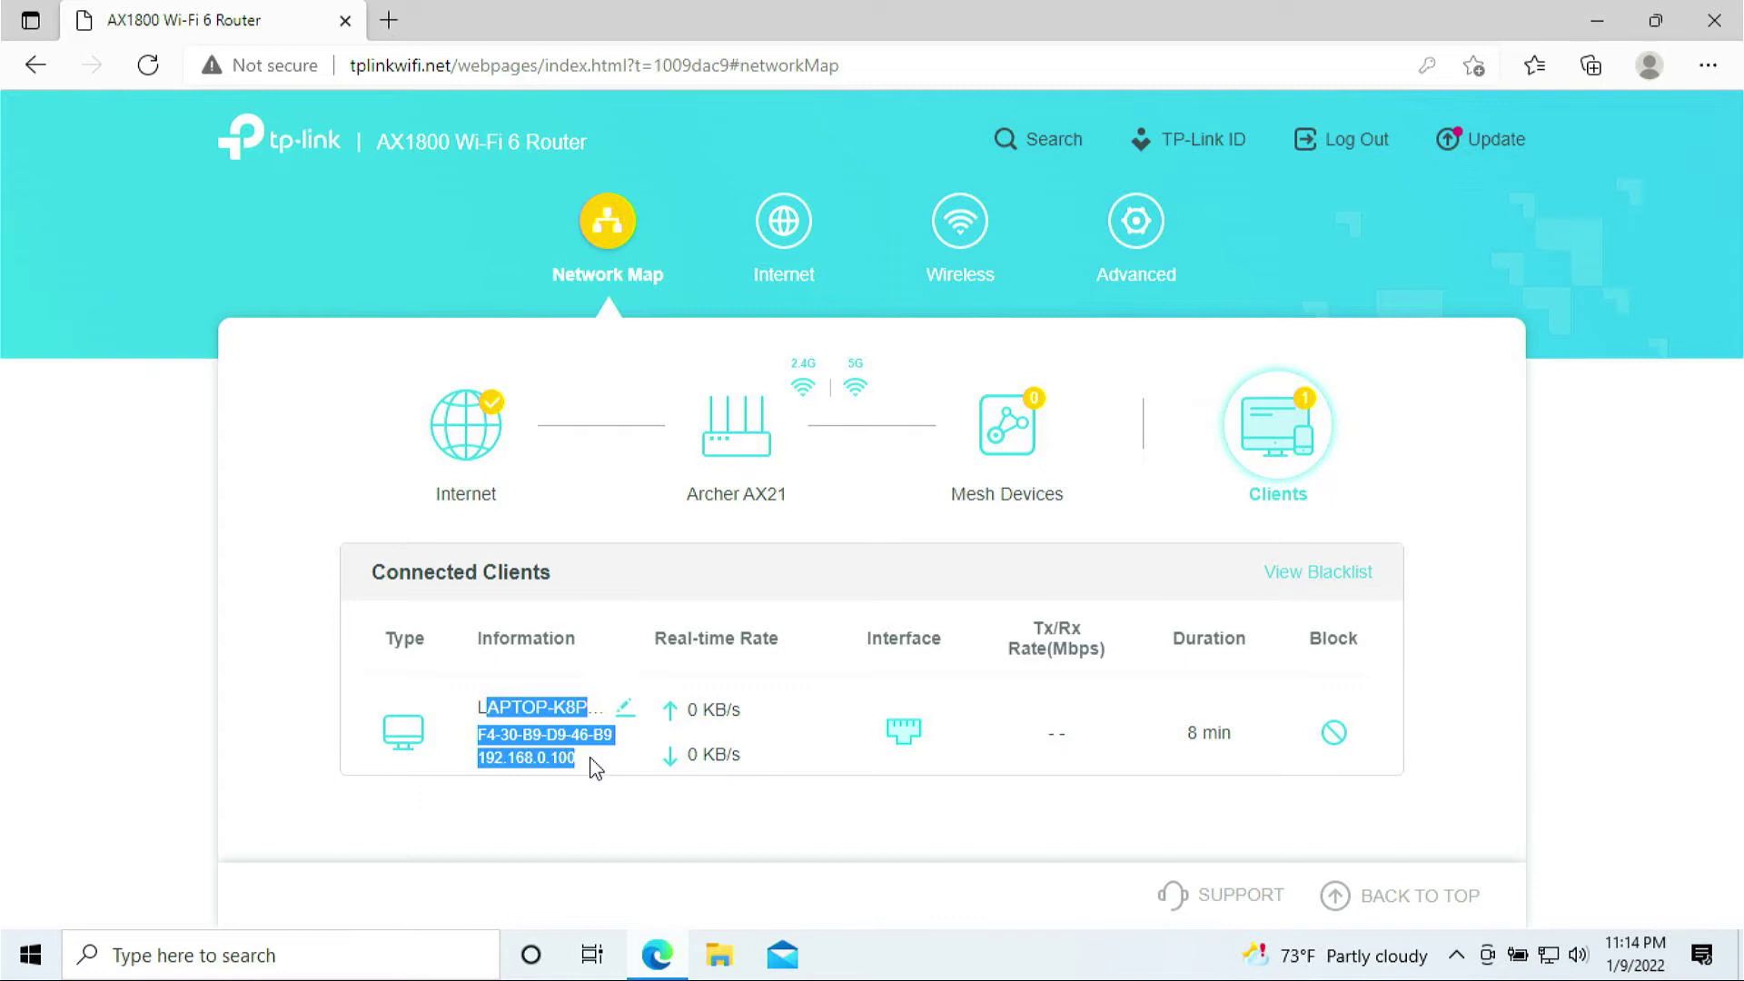
{"action": "mouse_move", "coordinate": [590, 763]}
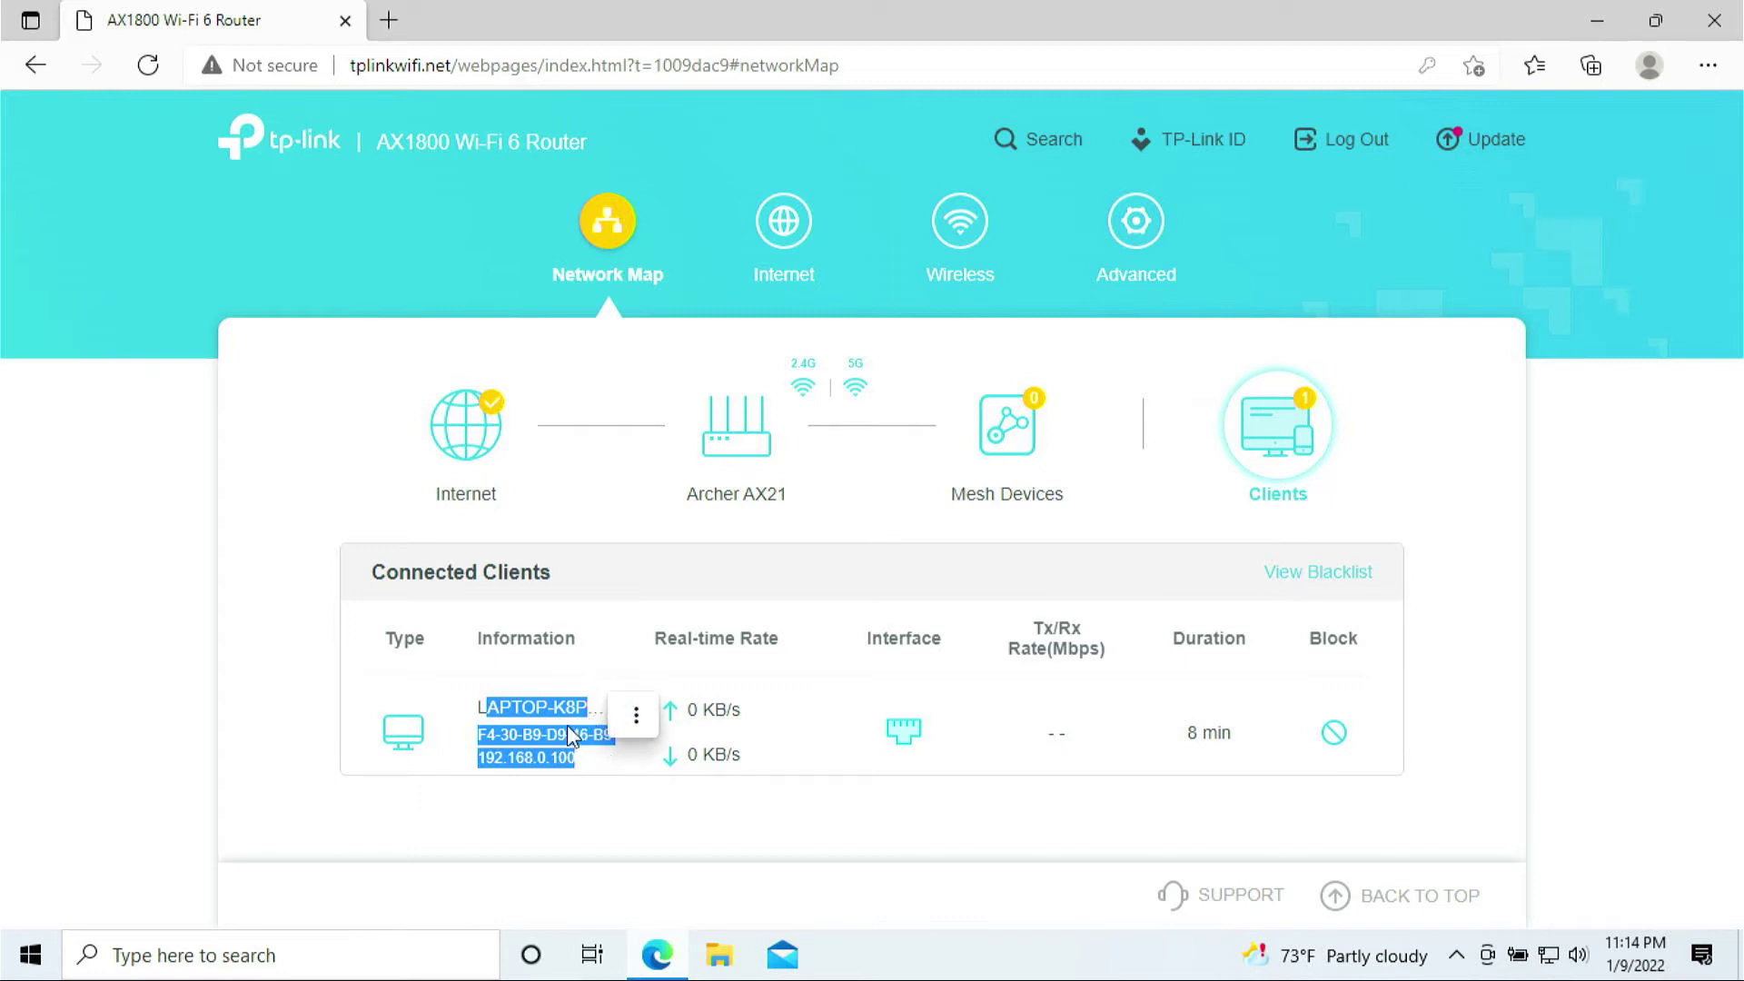
{"action": "left_click", "coordinate": [1150, 228]}
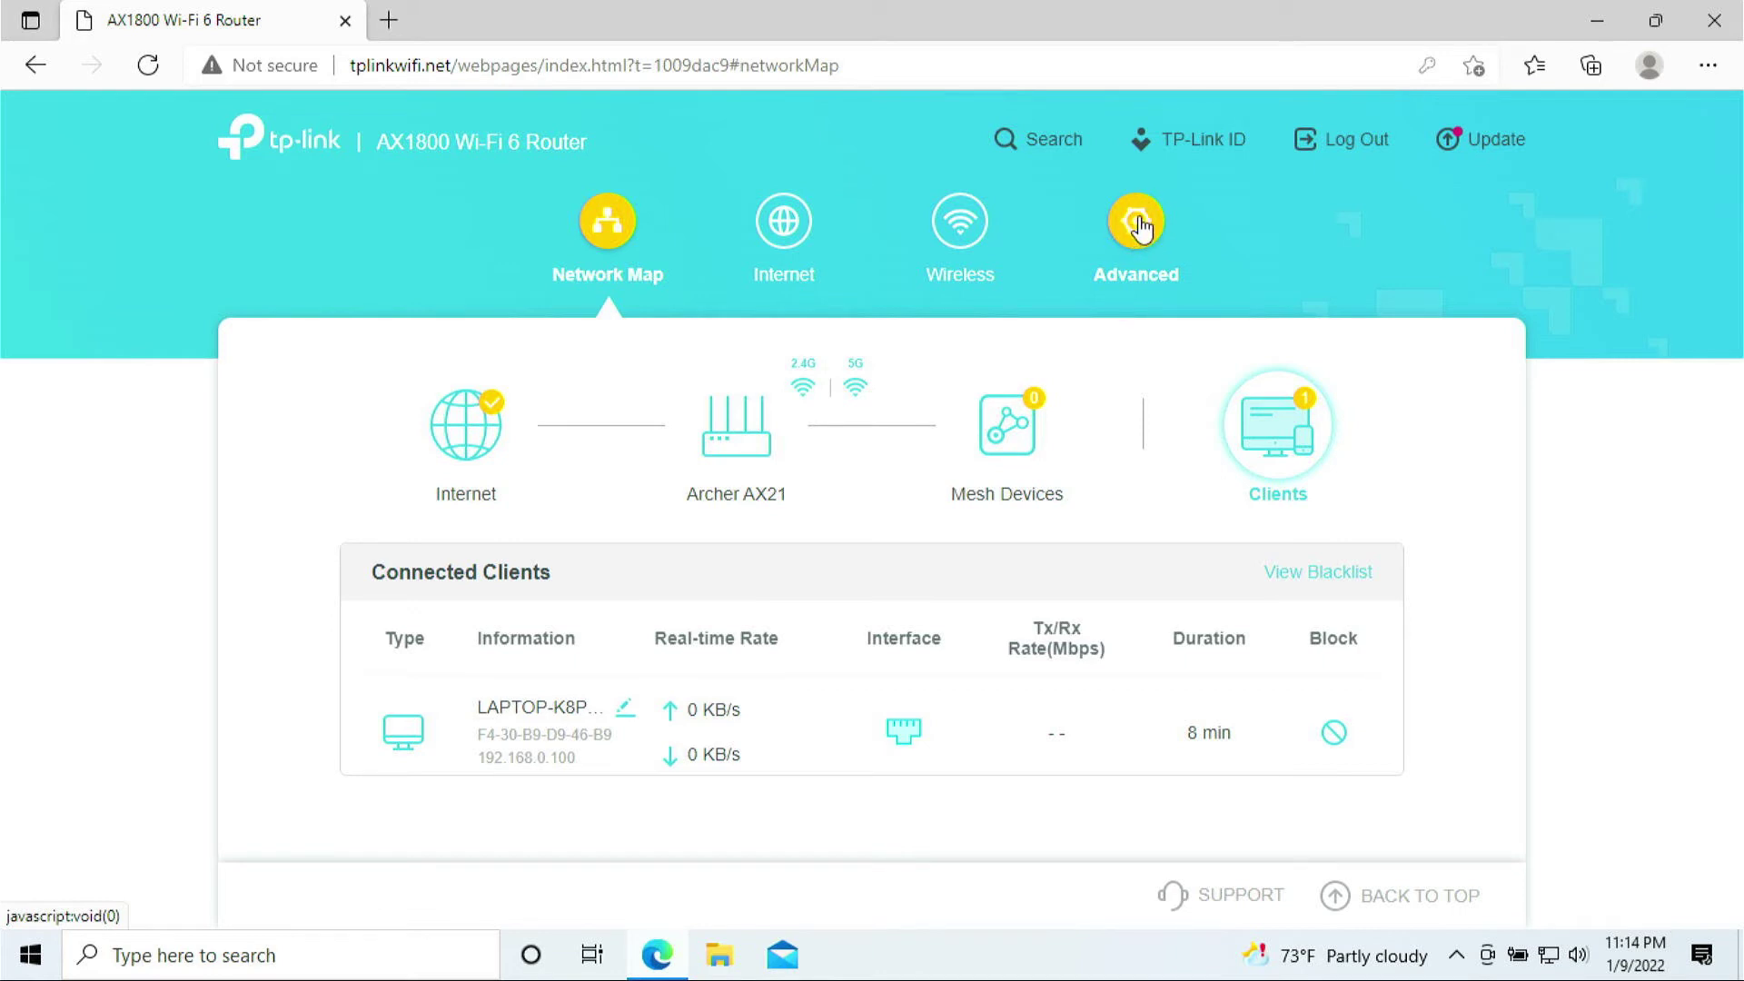
- From Advanced, open NAT Forwarding > Port Forwarding and start adding a new entry
{"action": "left_click", "coordinate": [1125, 253]}
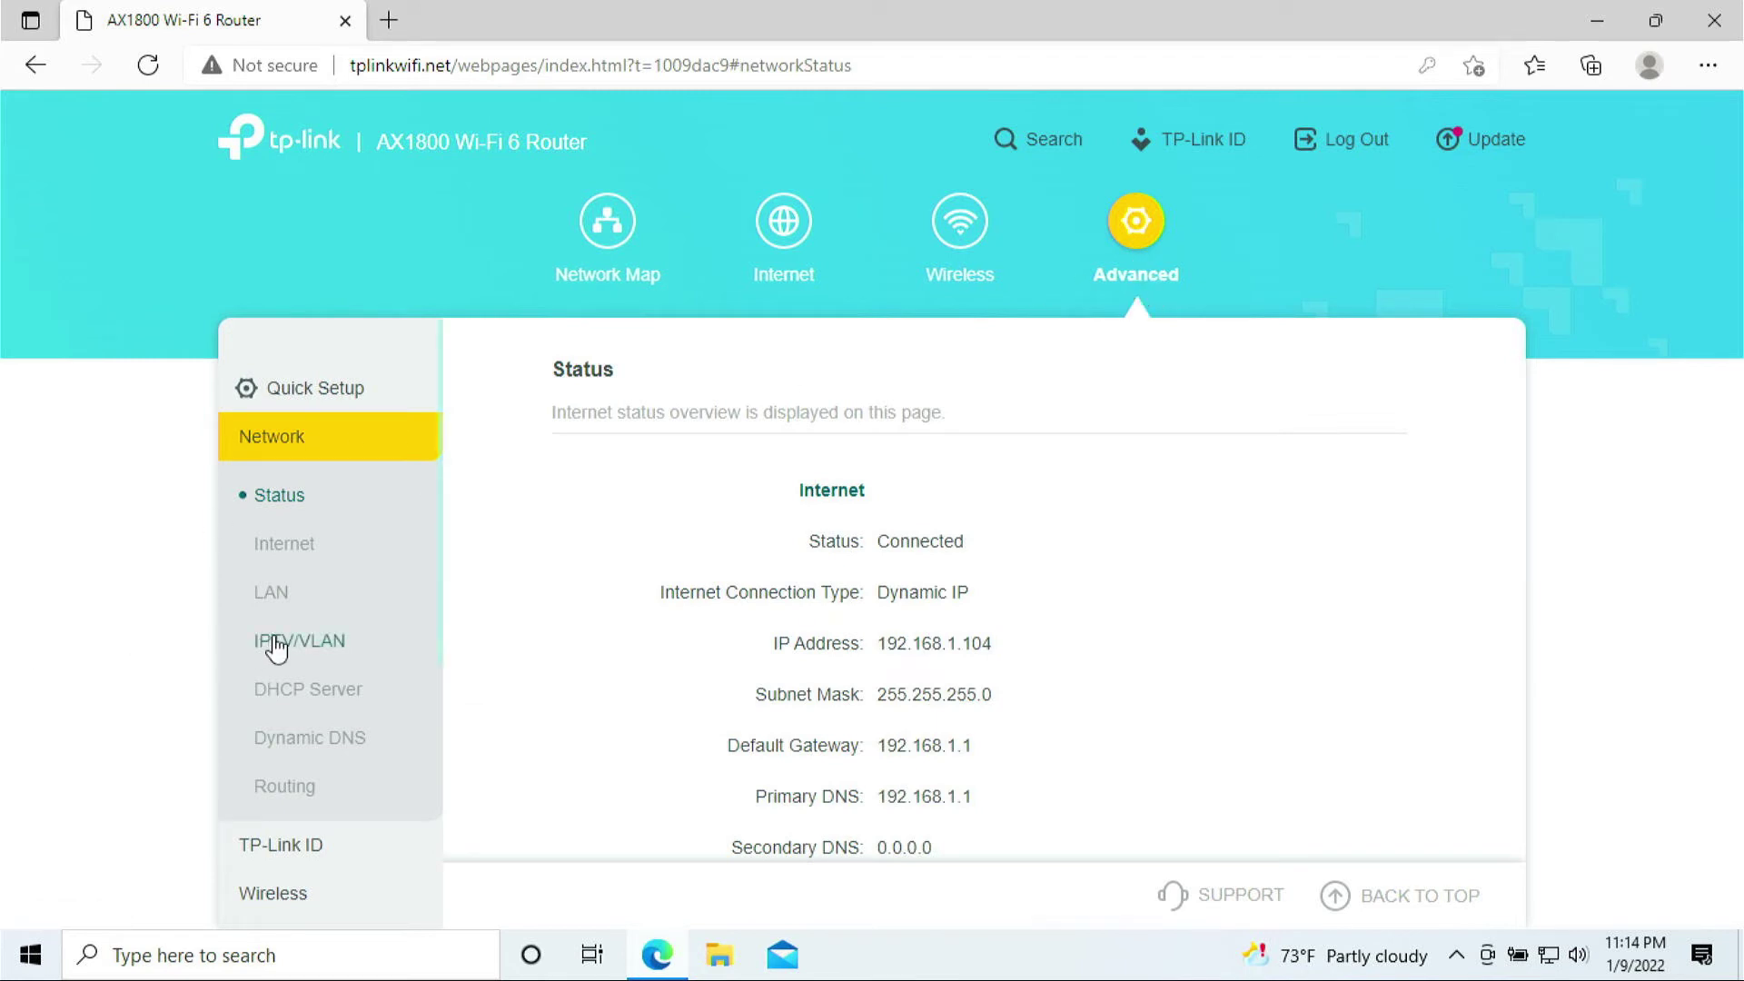
{"action": "scroll", "coordinate": [273, 650], "scroll_direction": "down", "scroll_amount": 3}
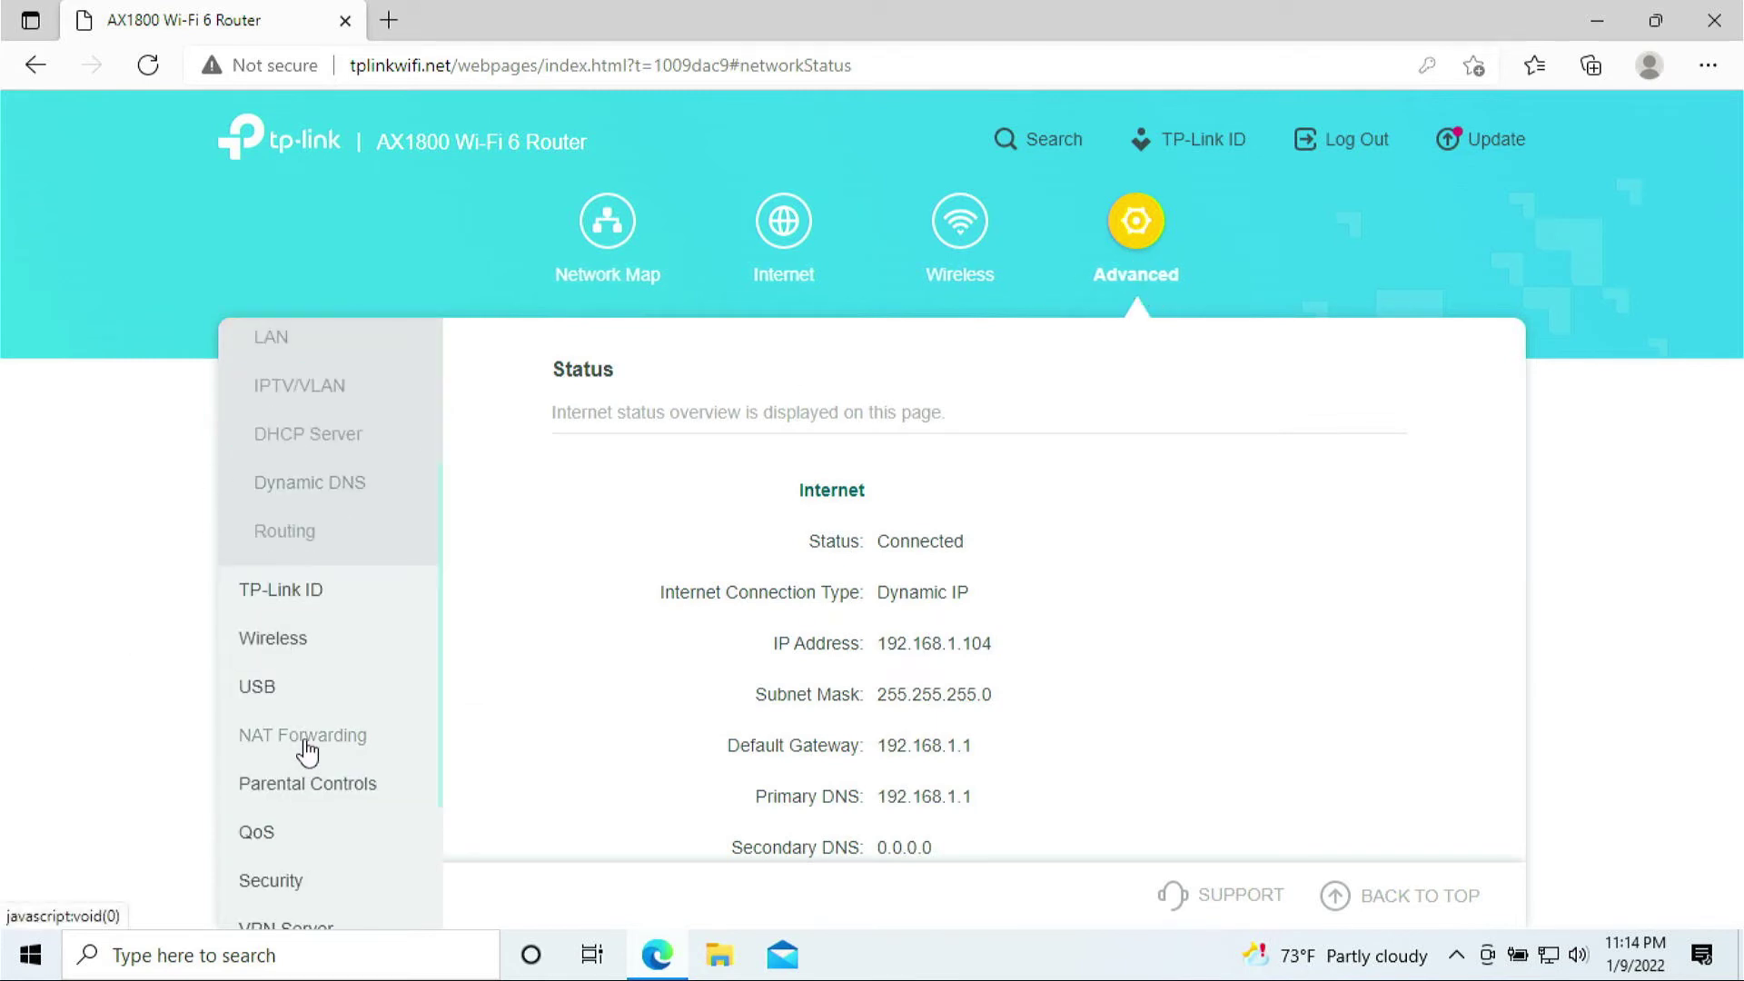
{"action": "left_click", "coordinate": [303, 750]}
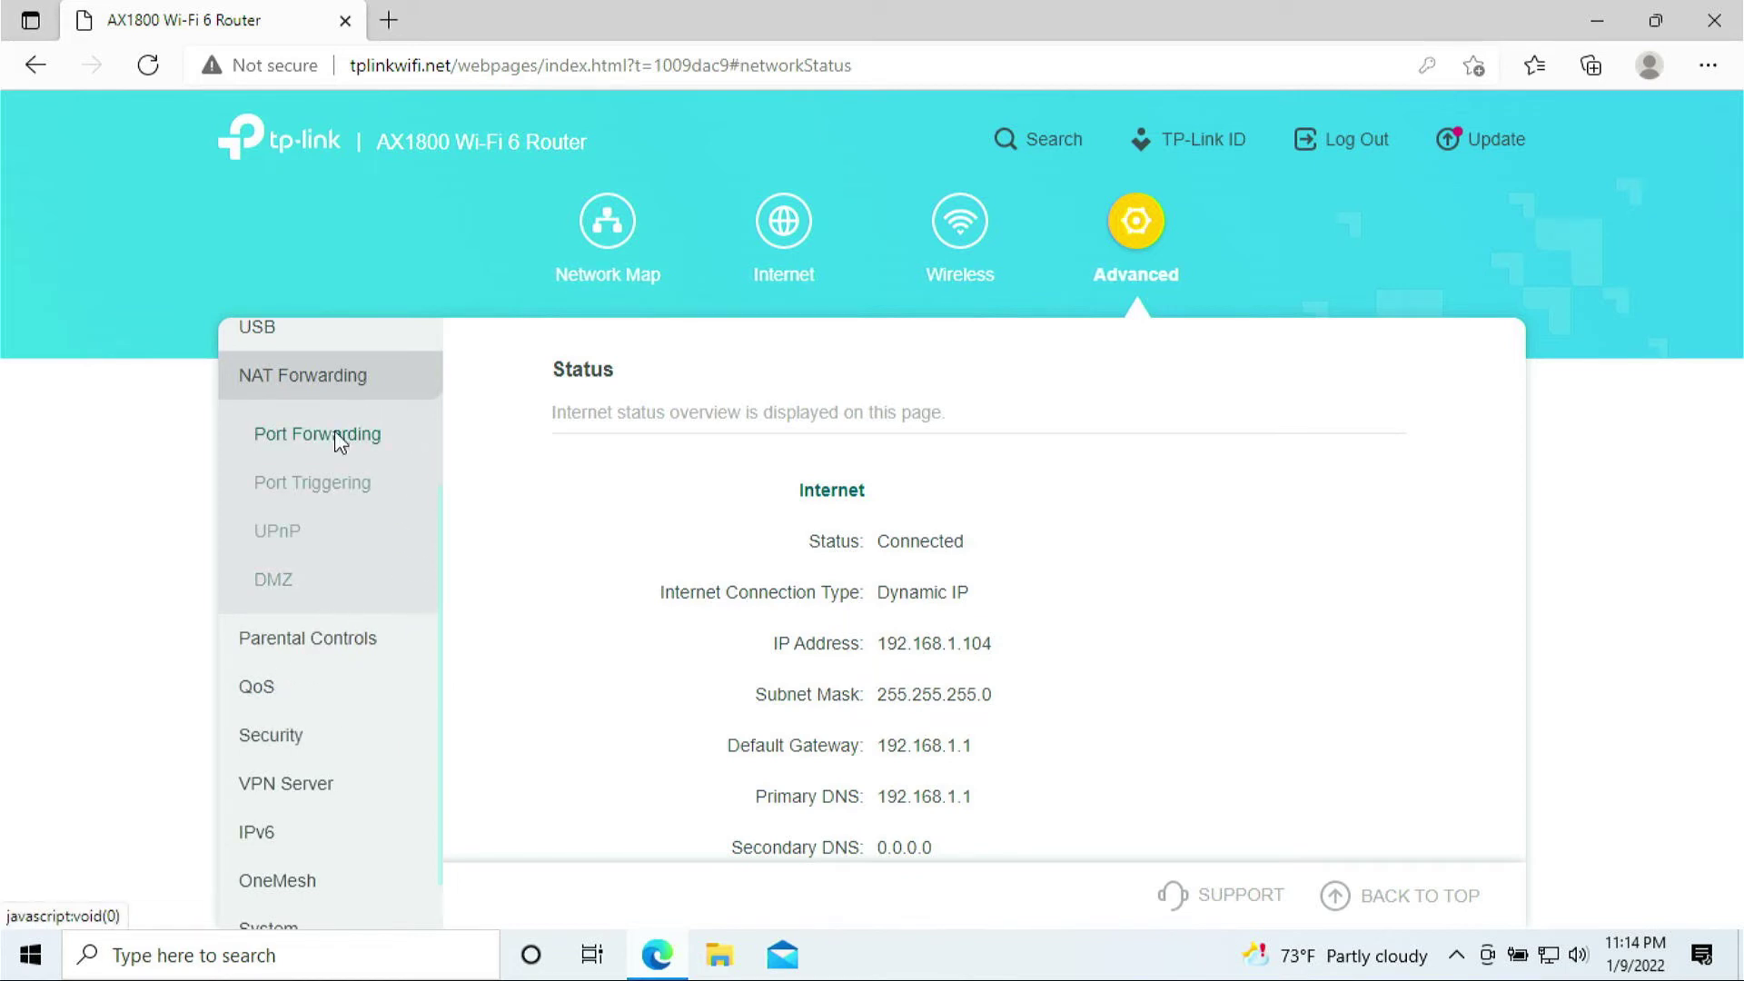
{"action": "left_click", "coordinate": [337, 443]}
{"action": "left_click_drag", "start_coordinate": [558, 396], "coordinate": [836, 377]}
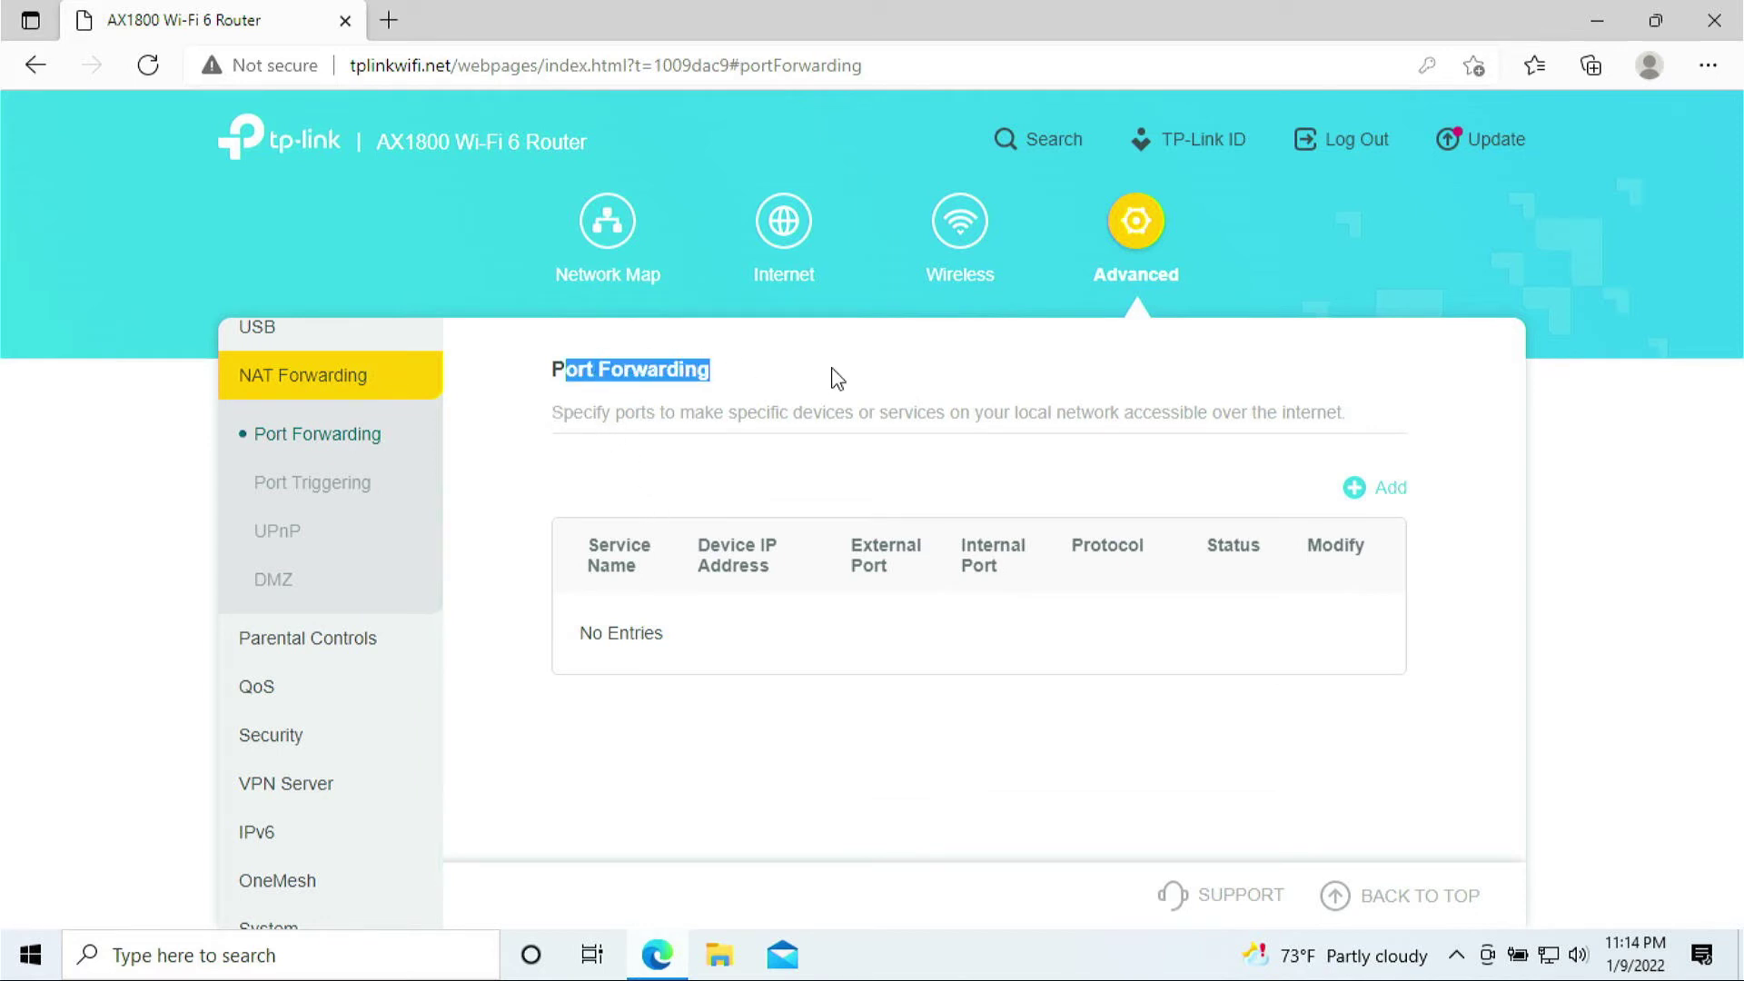
{"action": "left_click", "coordinate": [1370, 489]}
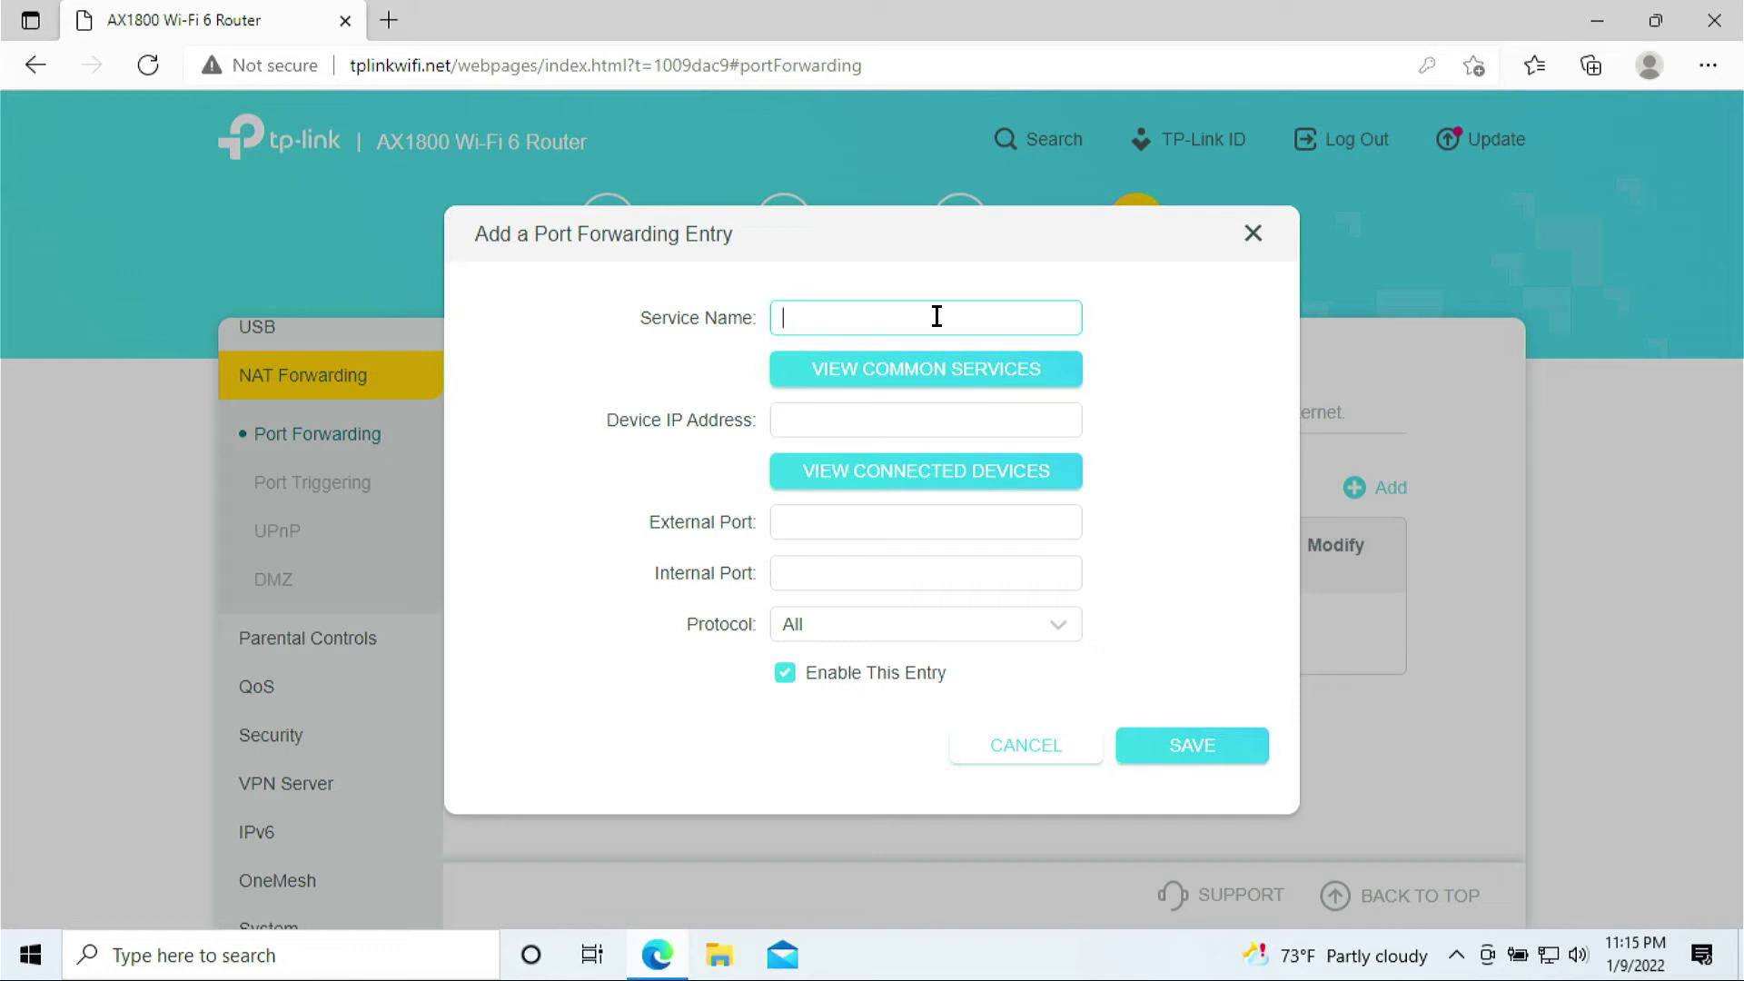
- Name the entry xbox-88 and target the laptop at 192.168.0.100 from connected devices
{"action": "left_click", "coordinate": [938, 315]}
{"action": "type", "text": "xbox-88"}
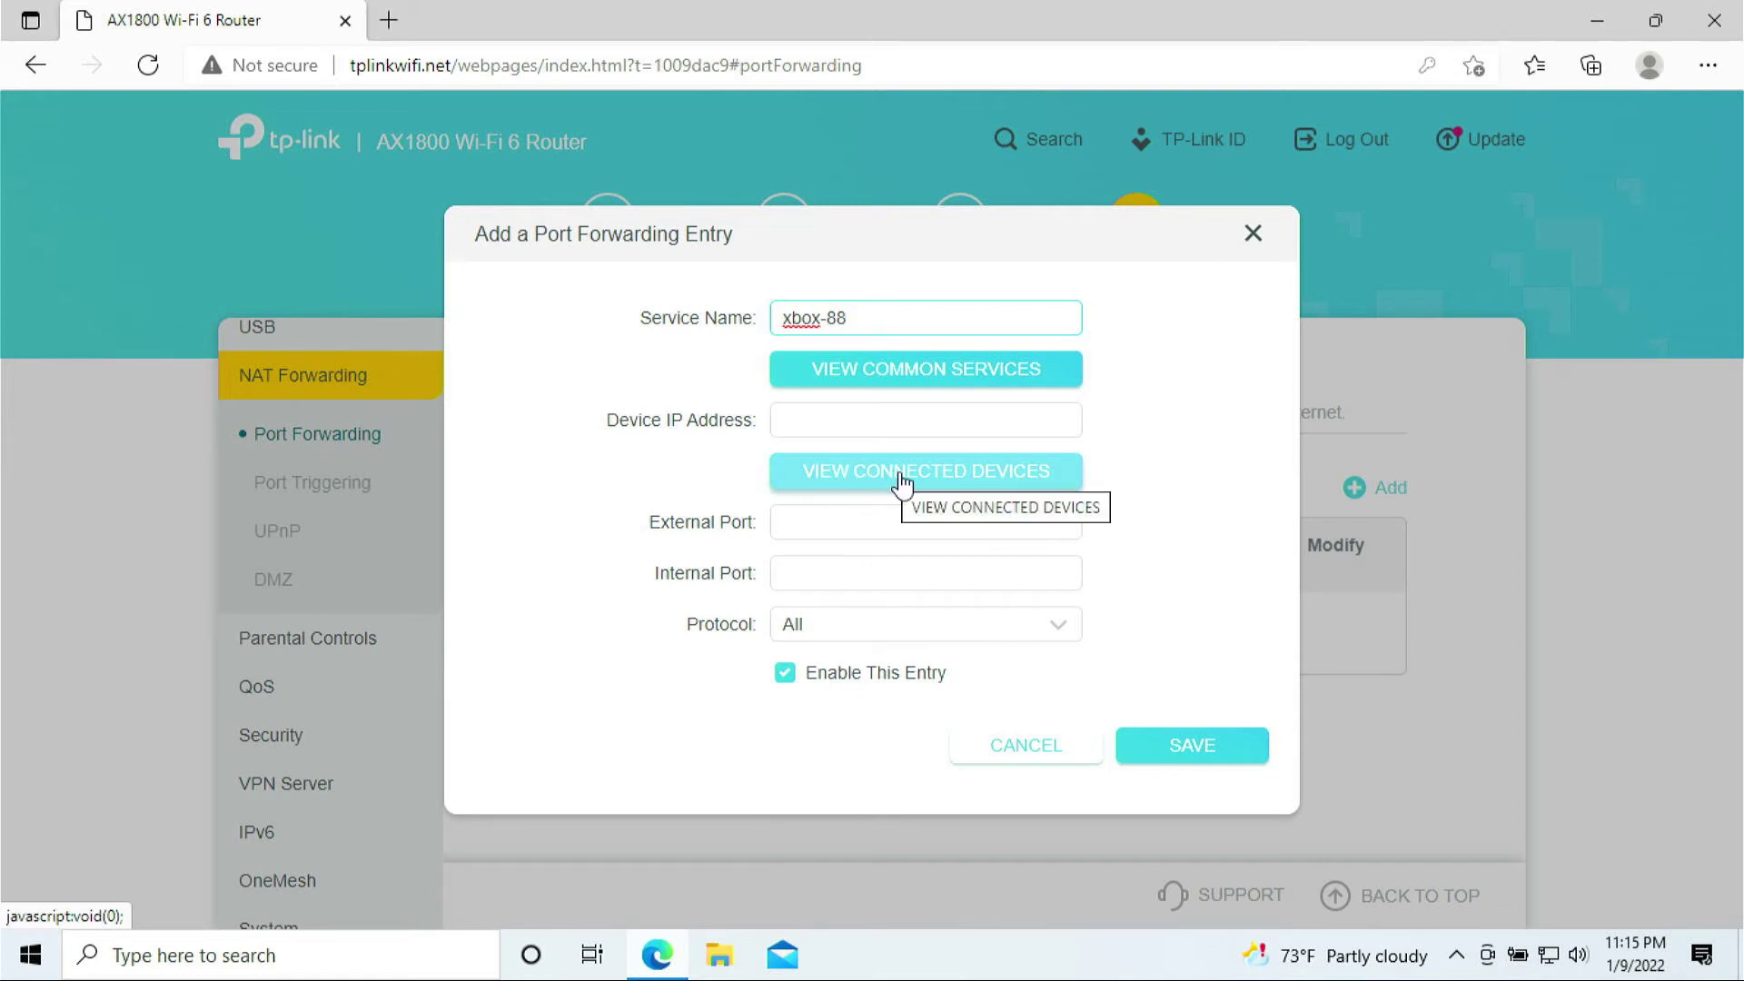
{"action": "left_click", "coordinate": [949, 484]}
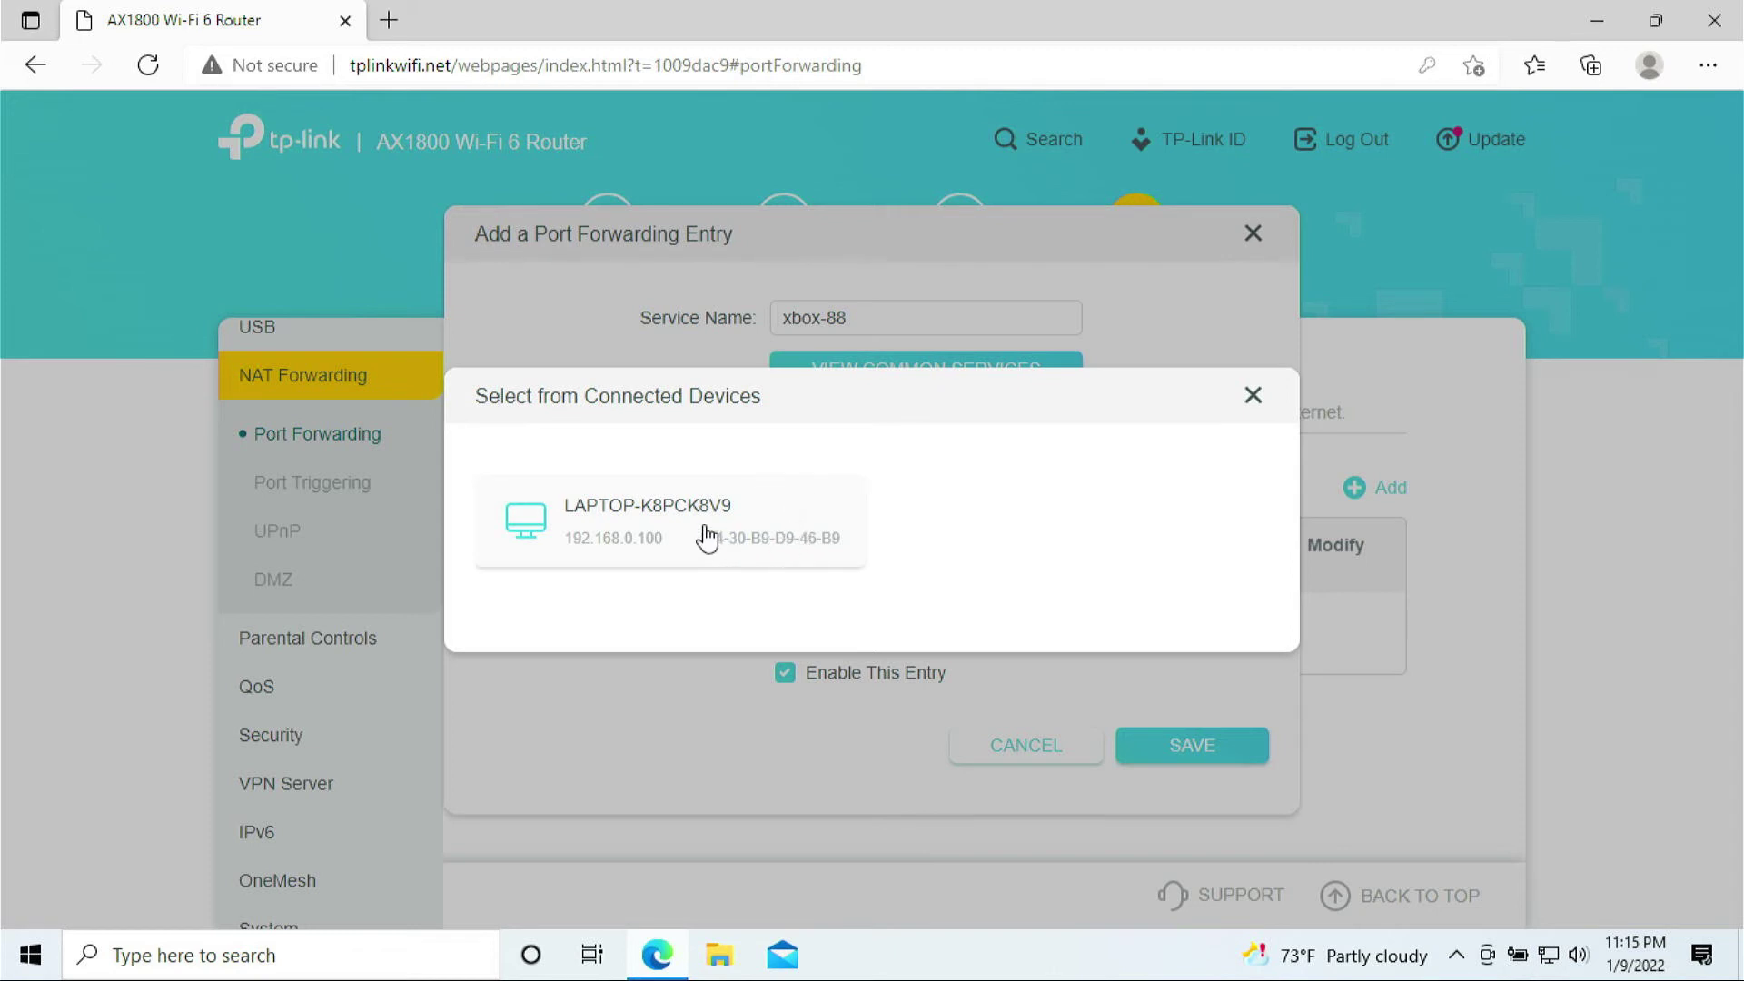
{"action": "left_click", "coordinate": [632, 518]}
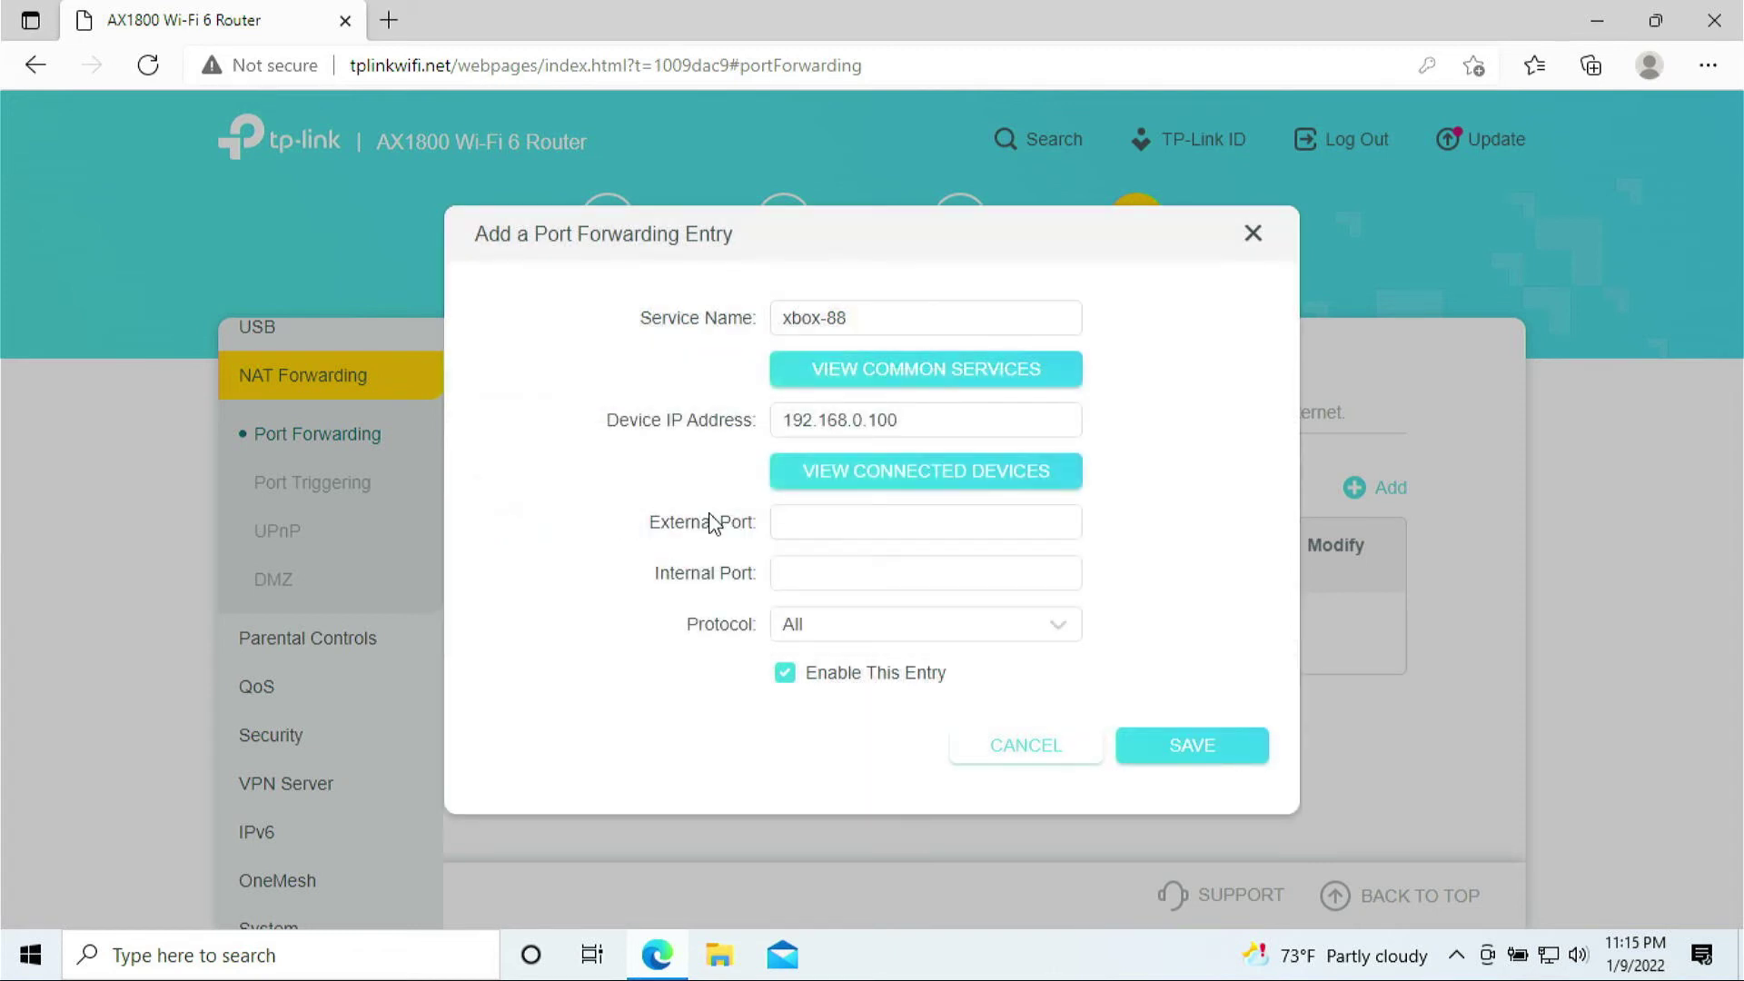
- Set external and internal port to 88 with protocol UDP
{"action": "left_click", "coordinate": [842, 516]}
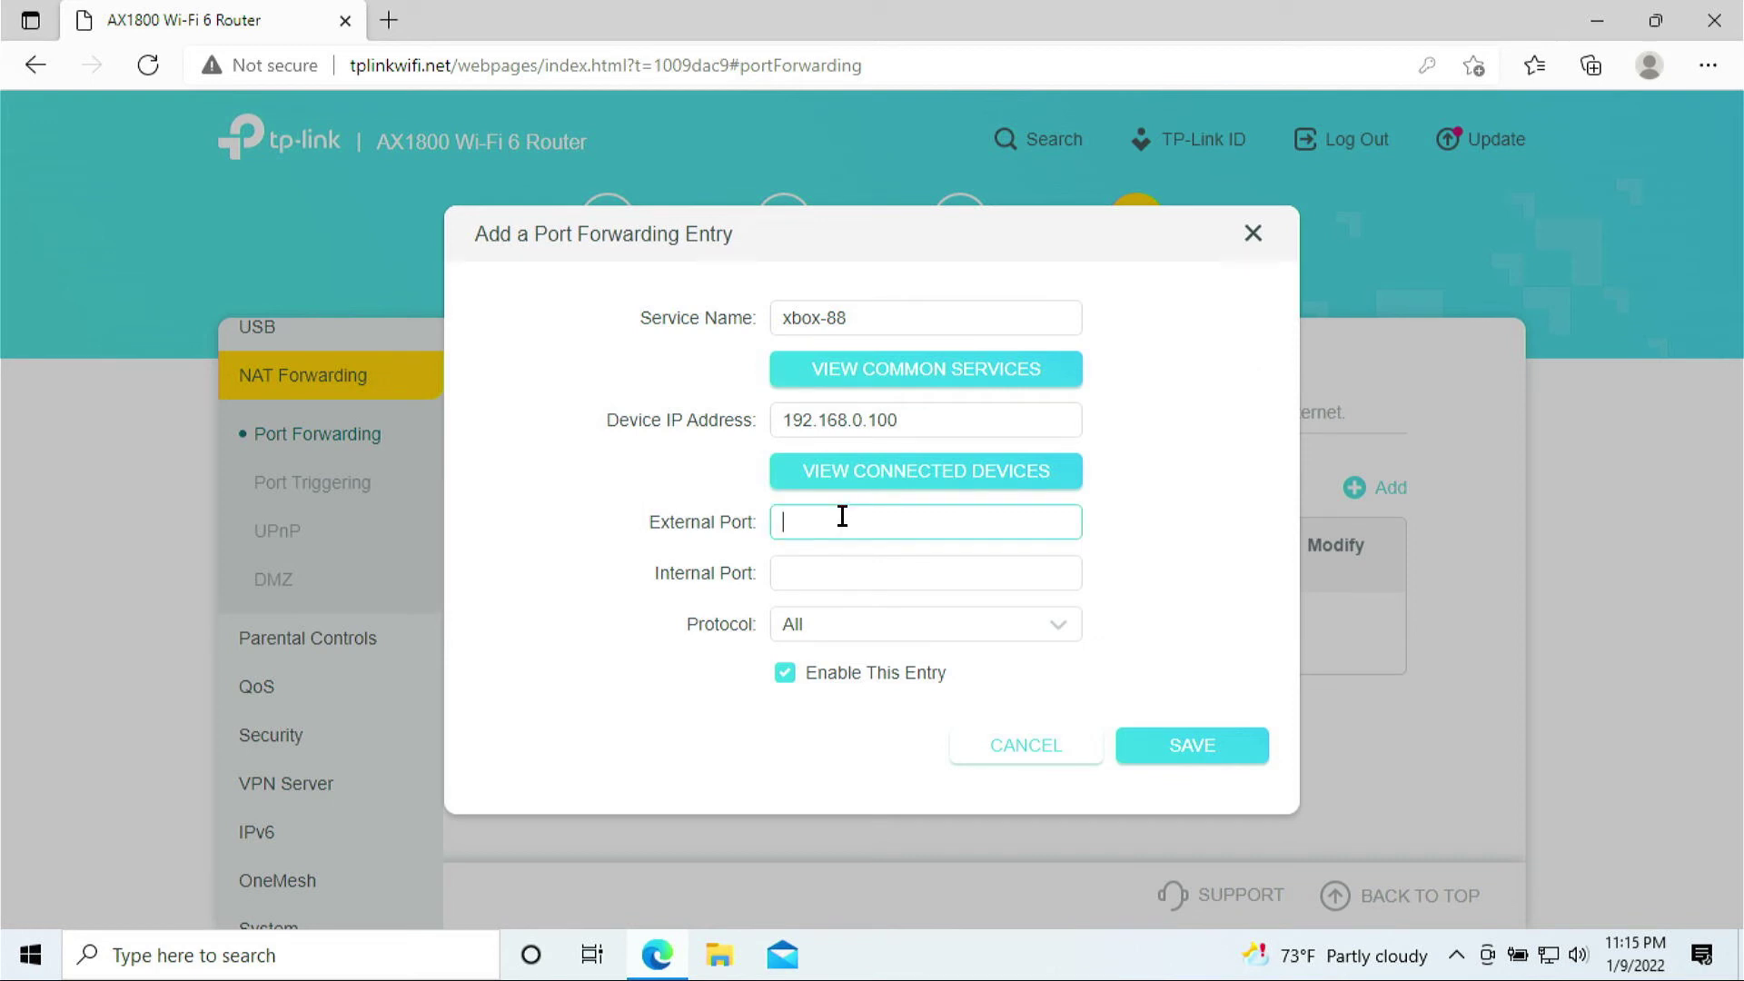
{"action": "type", "text": "88"}
{"action": "left_click", "coordinate": [836, 579]}
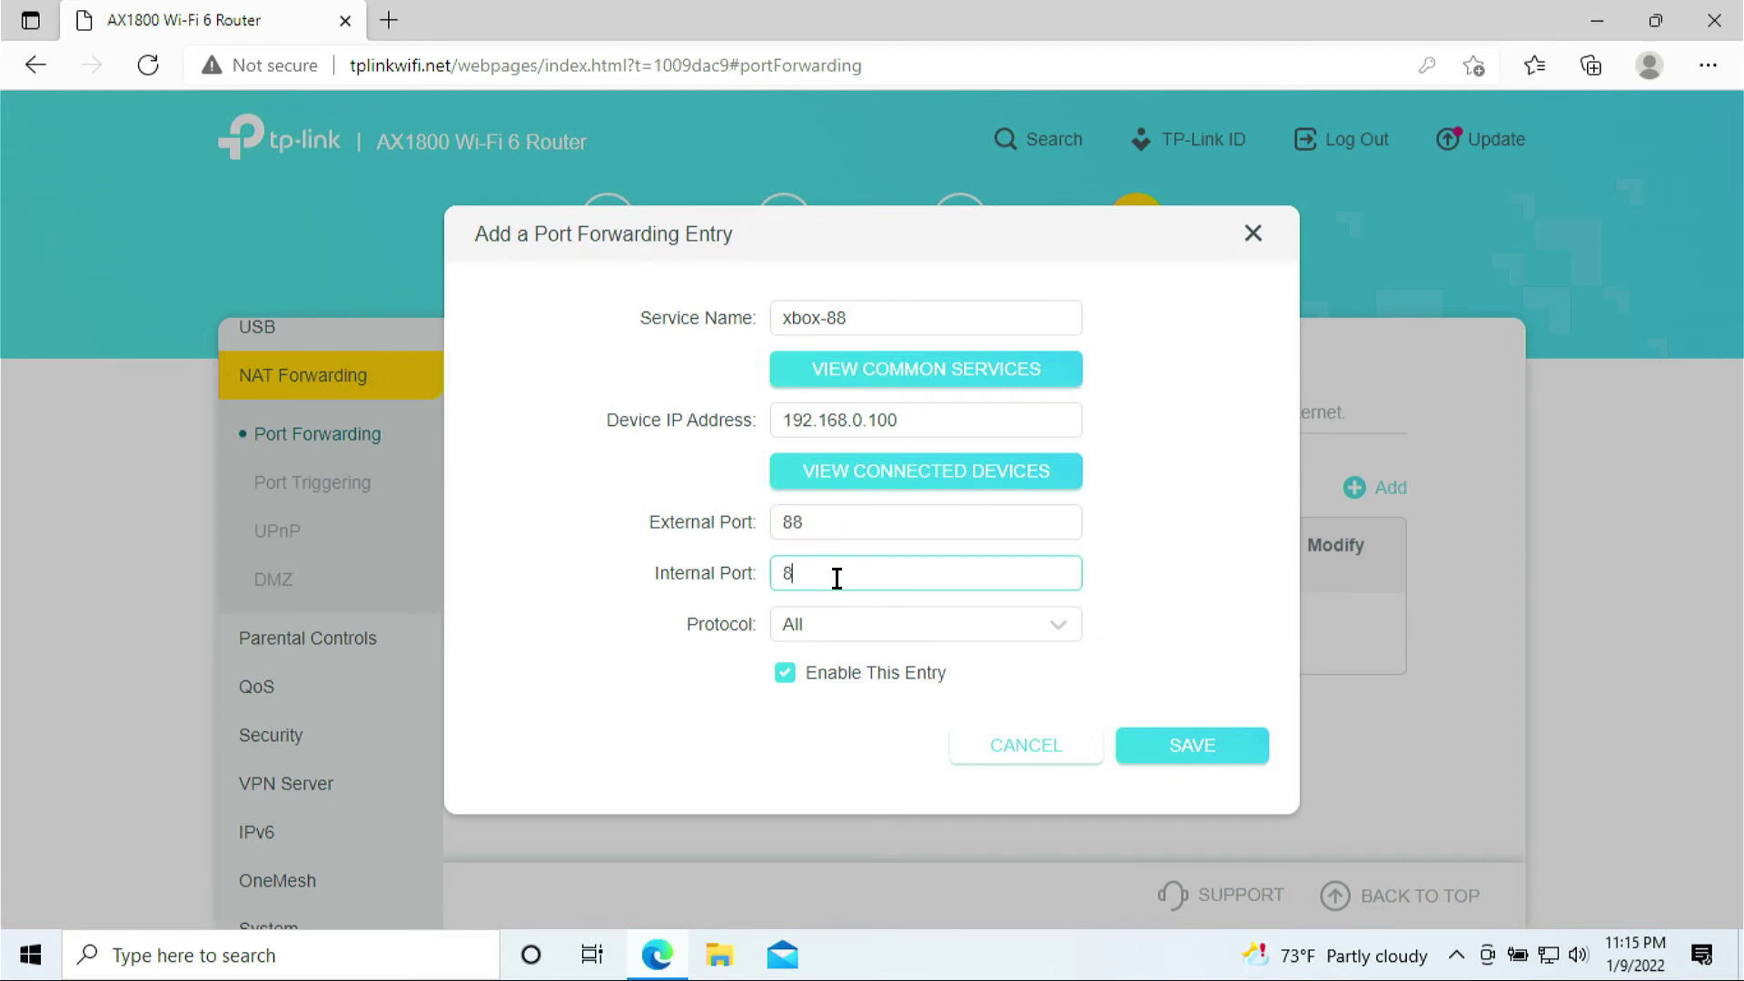
{"action": "left_click", "coordinate": [848, 622]}
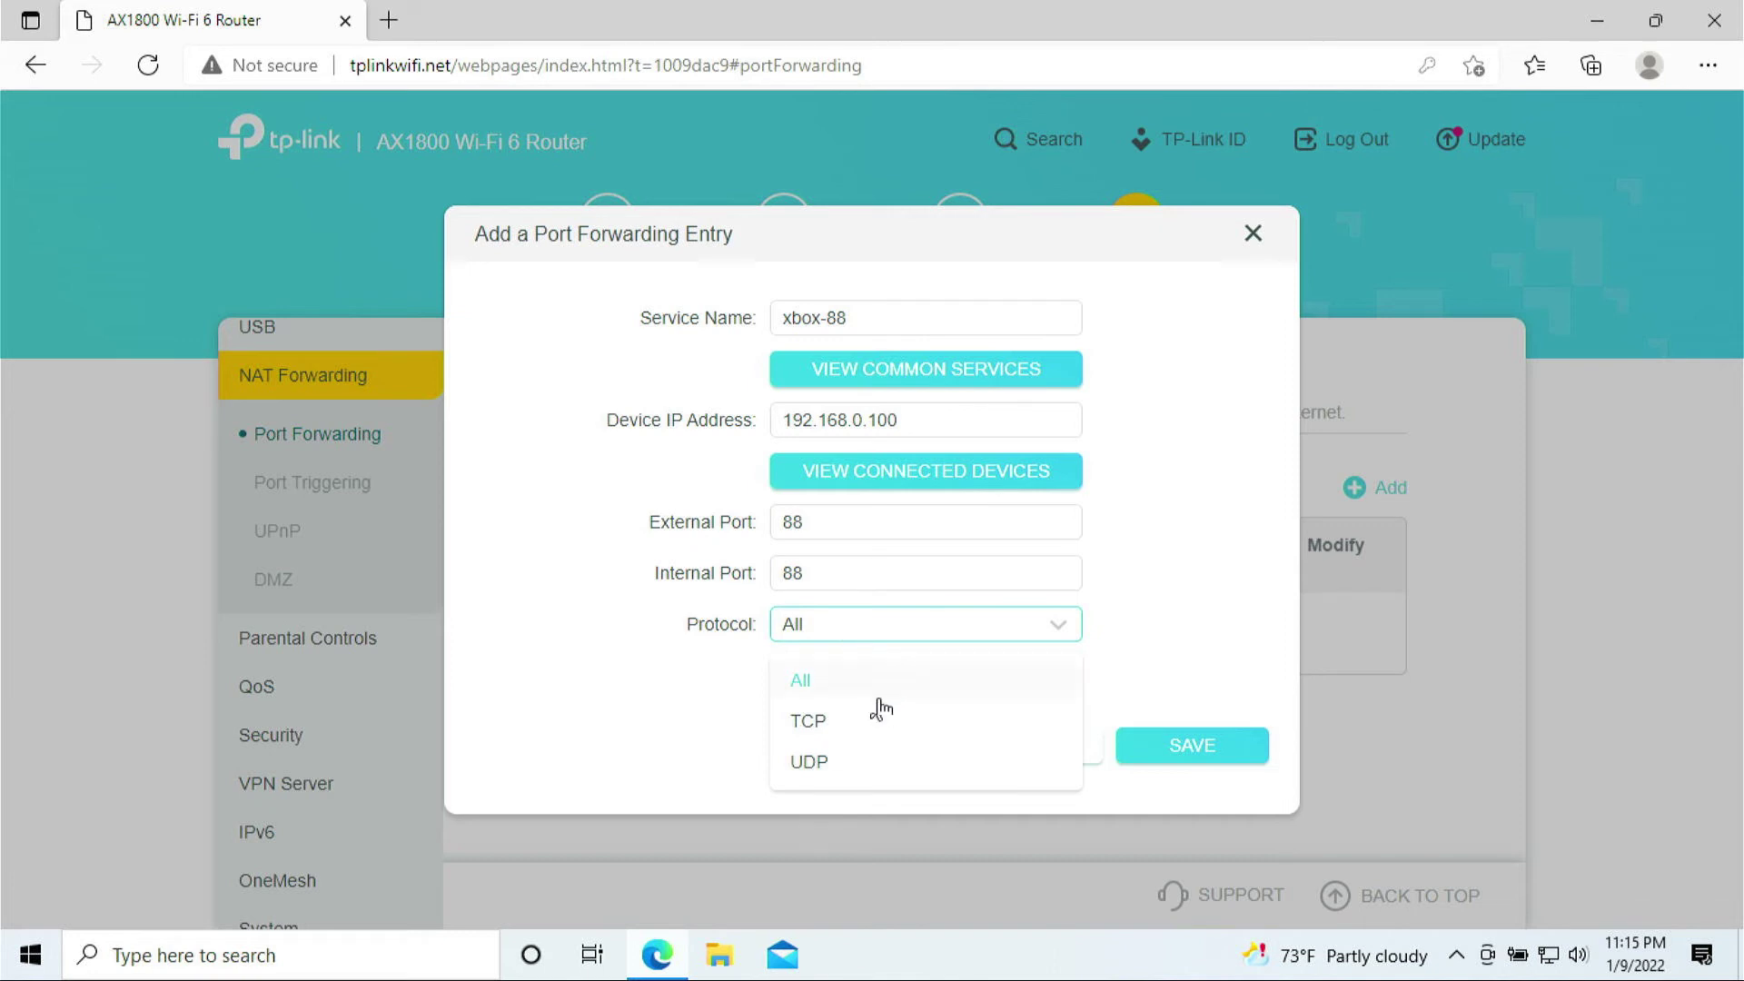
{"action": "left_click", "coordinate": [858, 774]}
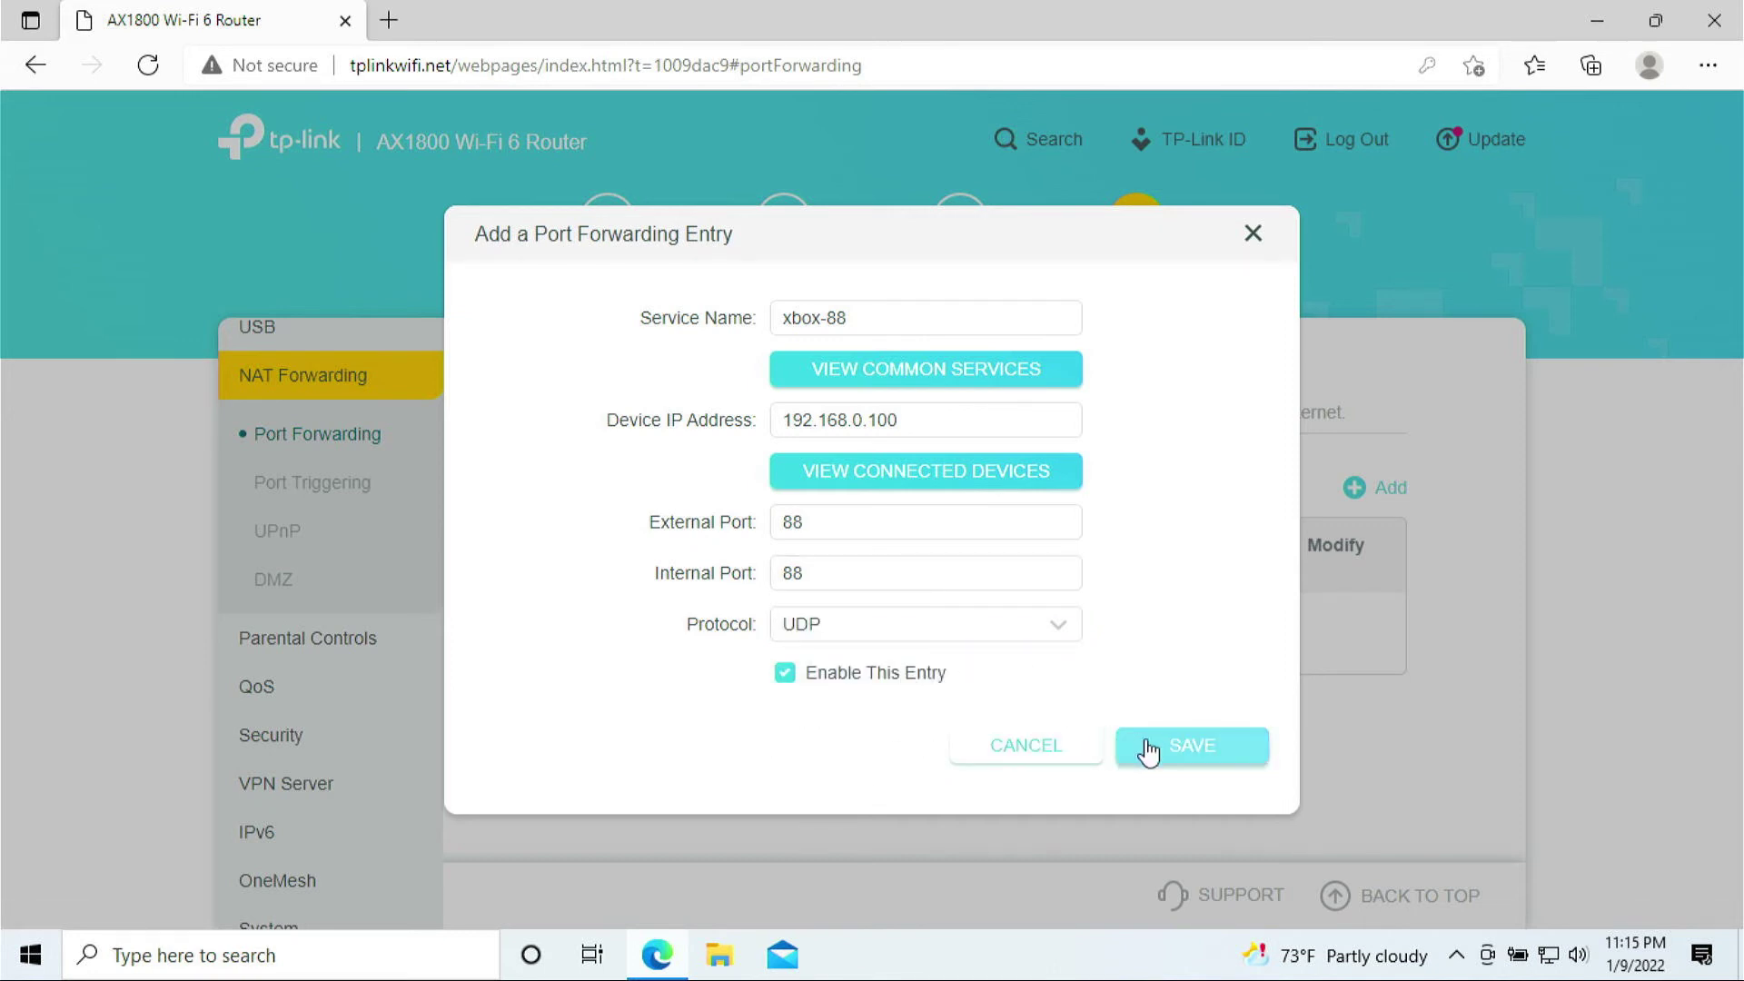
- Save the xbox-88 entry and start a new xbox-3074 entry targeting 192.168.0.100
{"action": "left_click", "coordinate": [1183, 749]}
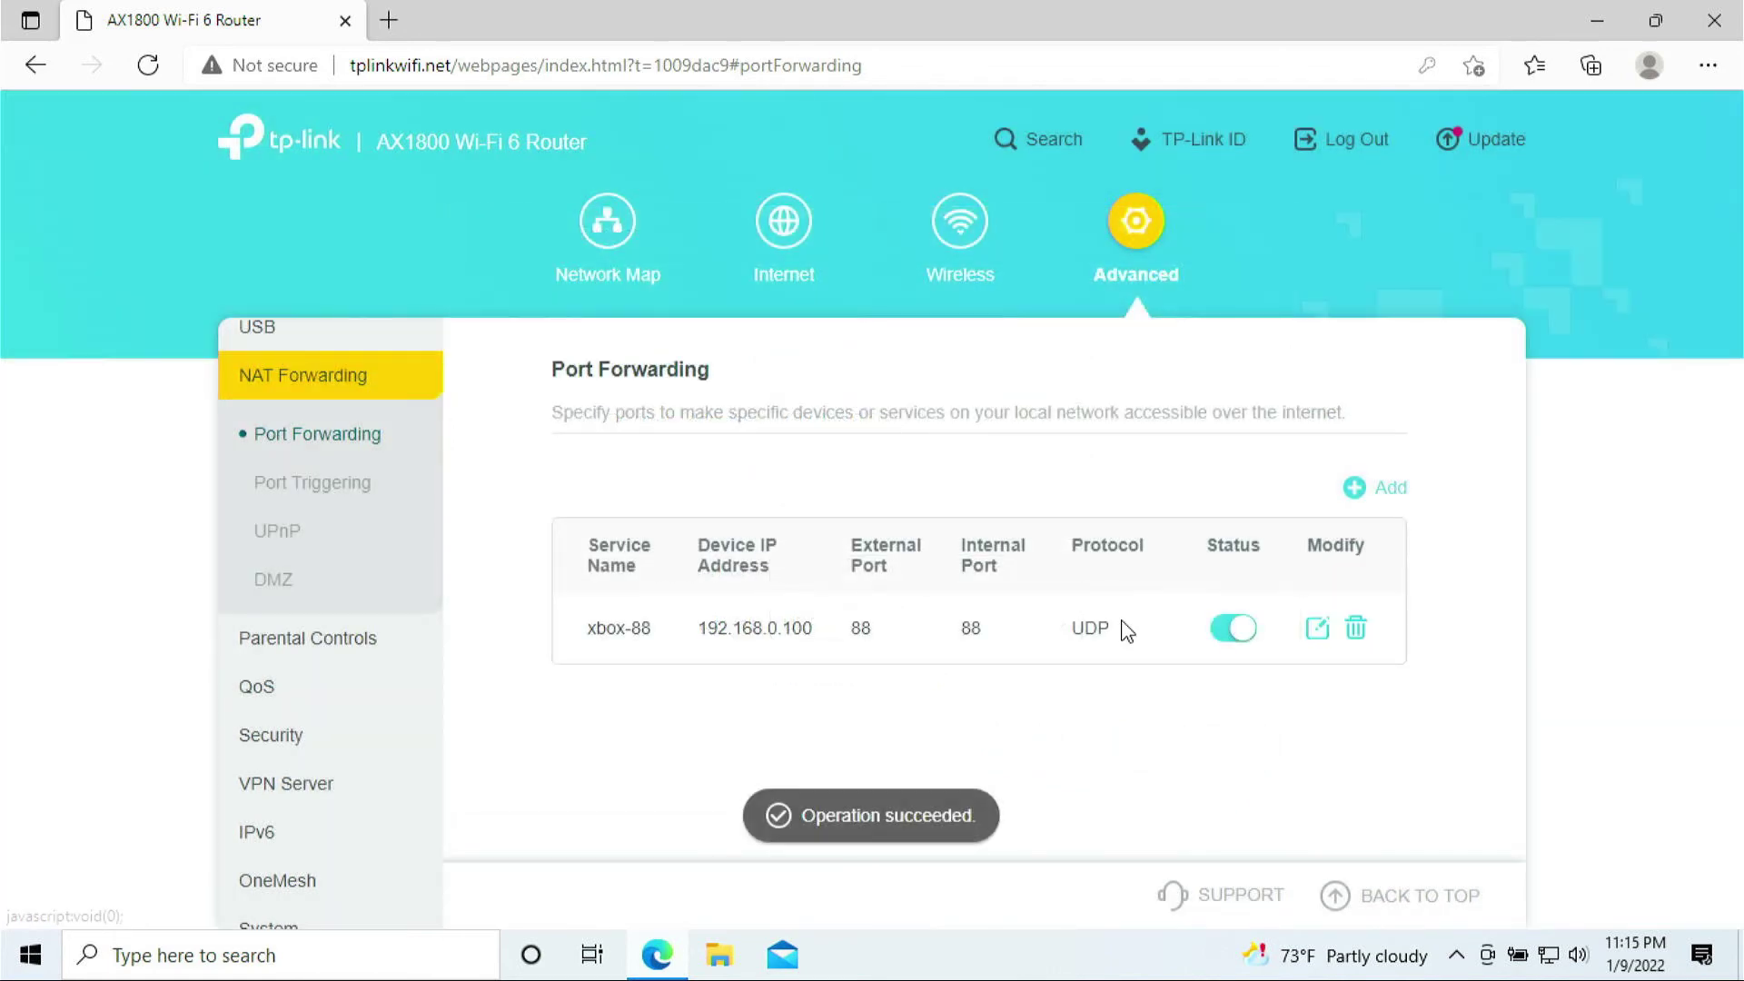
{"action": "left_click", "coordinate": [1383, 503]}
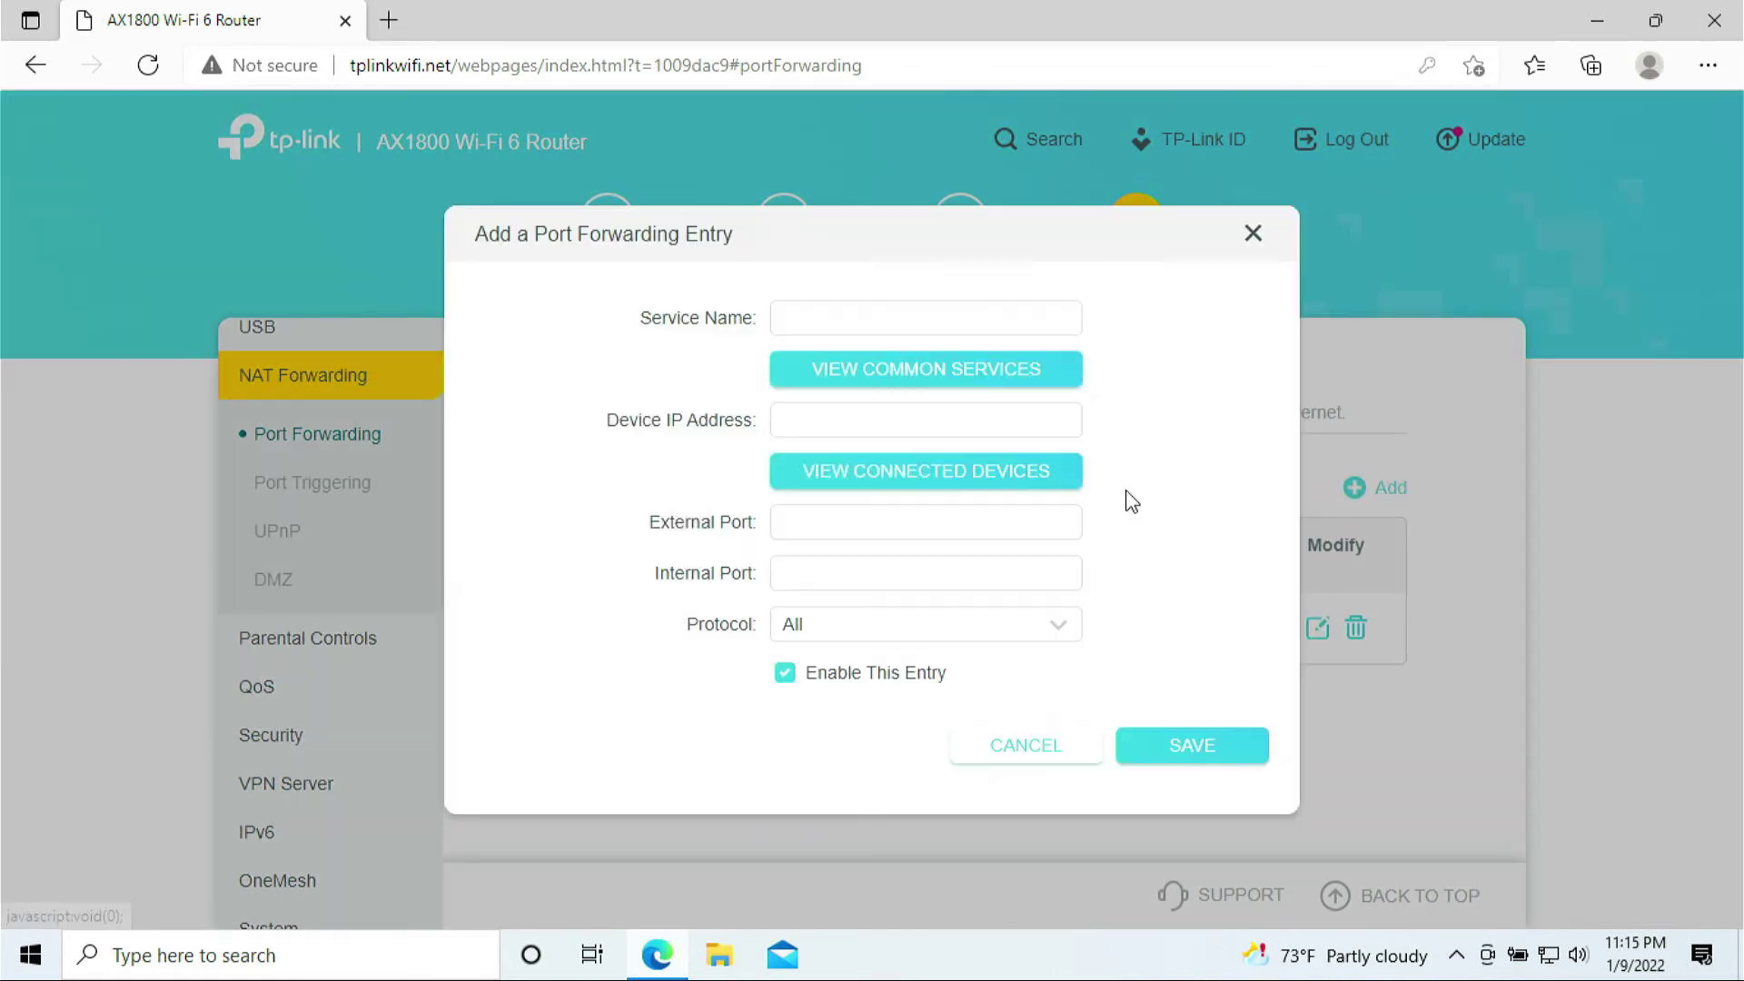
{"action": "left_click", "coordinate": [876, 311]}
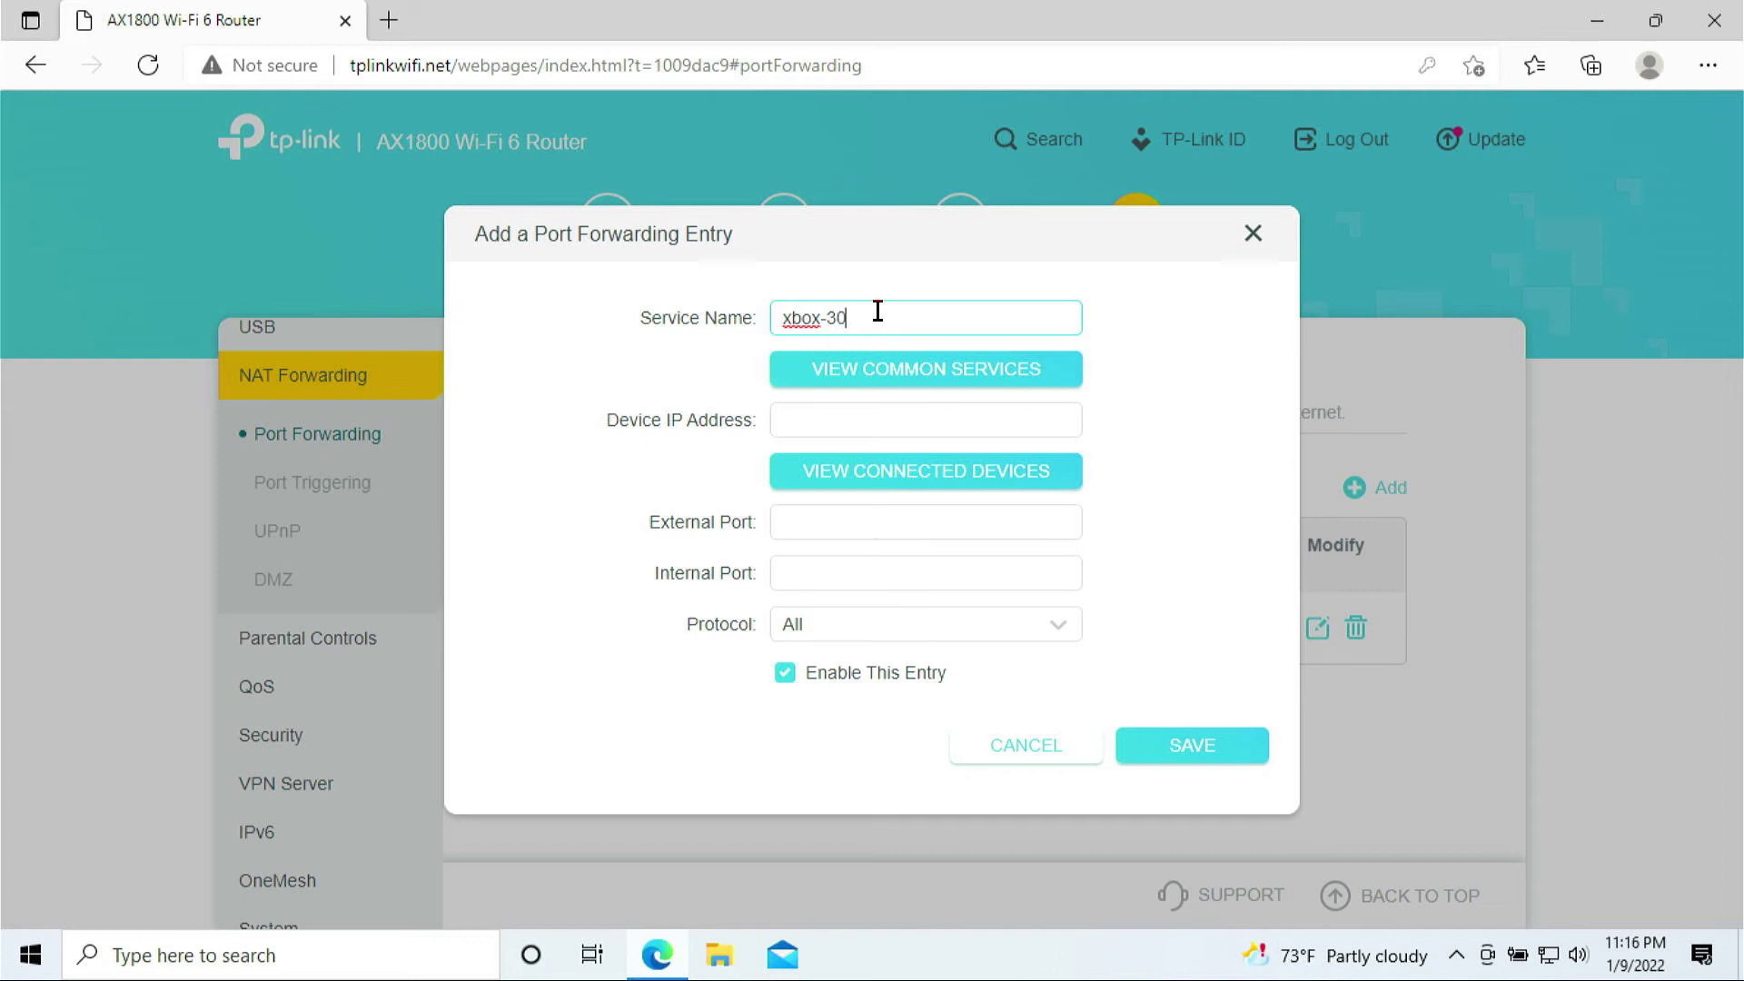
{"action": "left_click", "coordinate": [898, 481]}
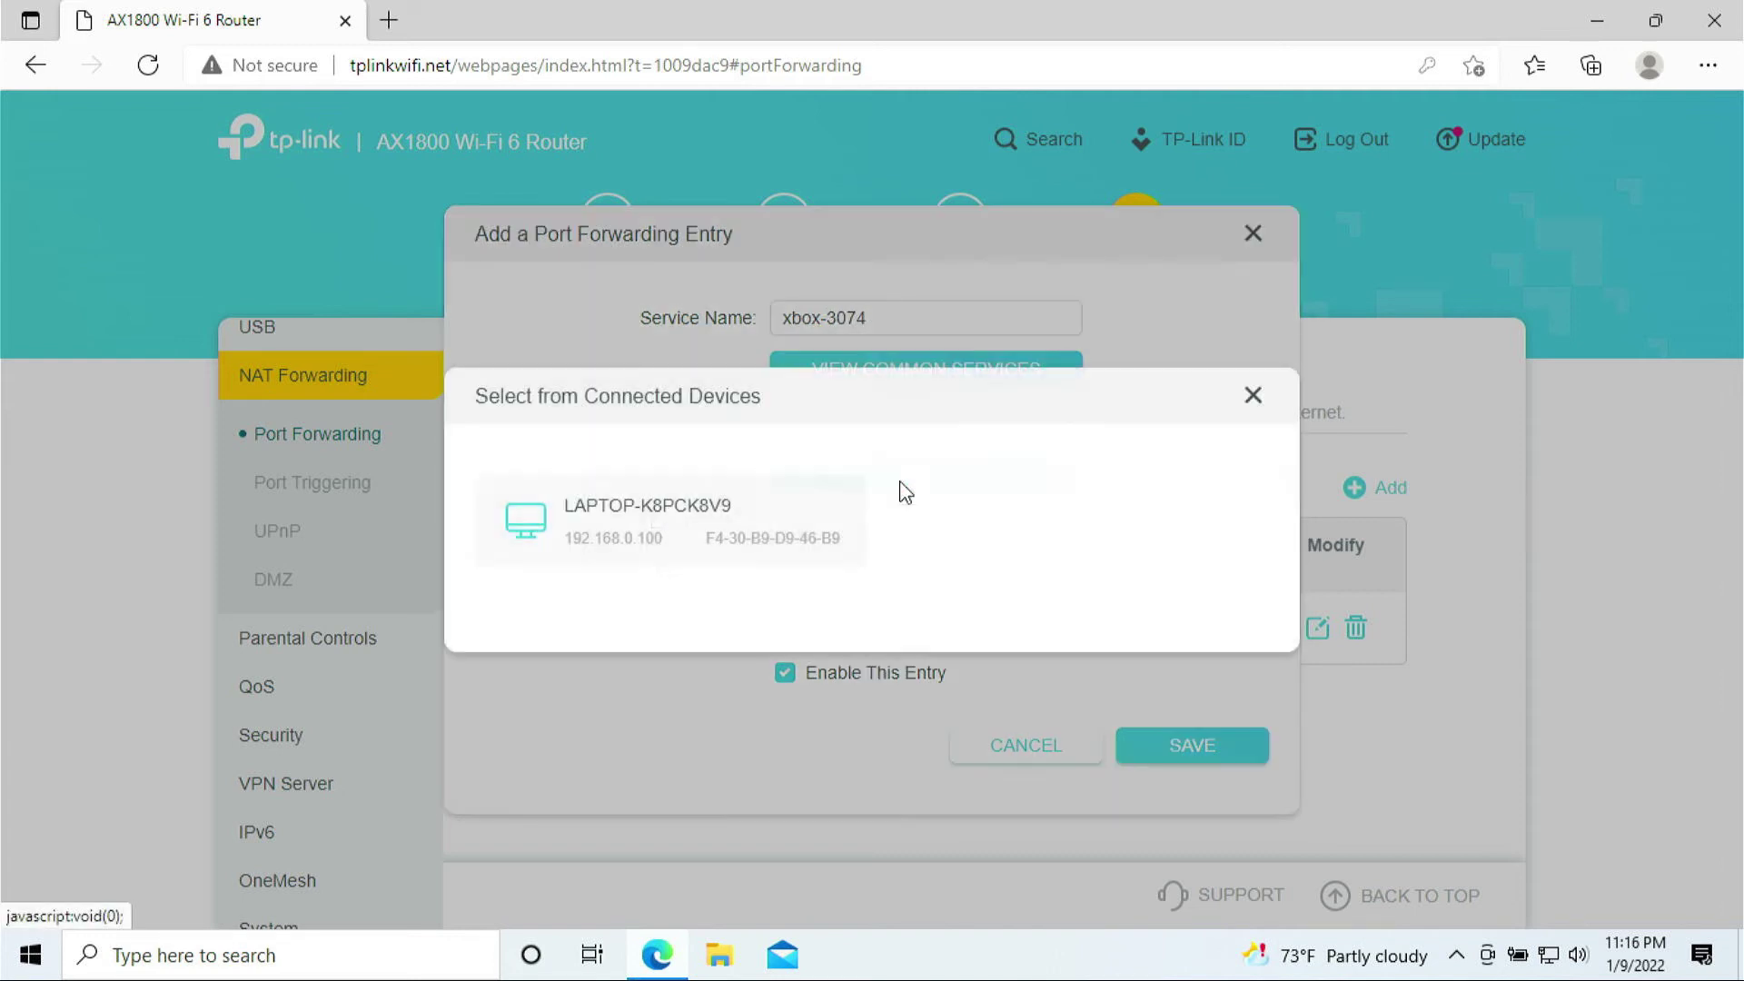
{"action": "left_click", "coordinate": [669, 526]}
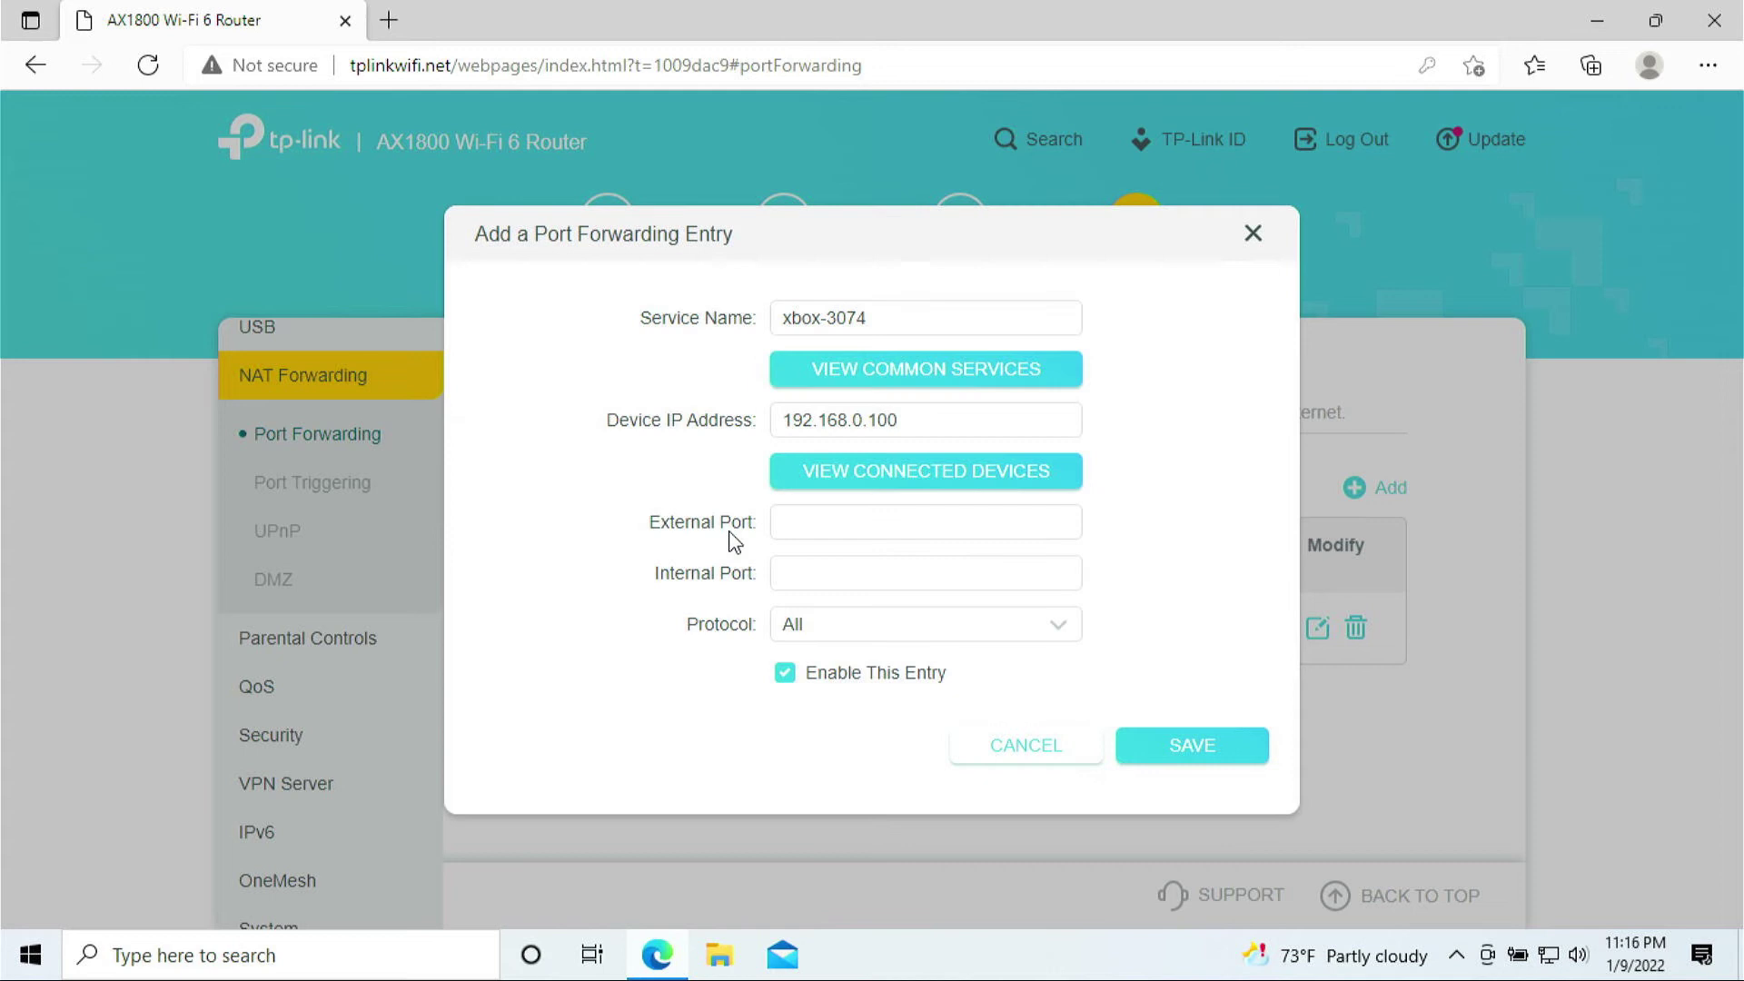
- Enter port 3074 for external and internal ports, keeping protocol All
{"action": "left_click", "coordinate": [841, 536]}
{"action": "type", "text": "3074"}
{"action": "key", "text": "Tab"}
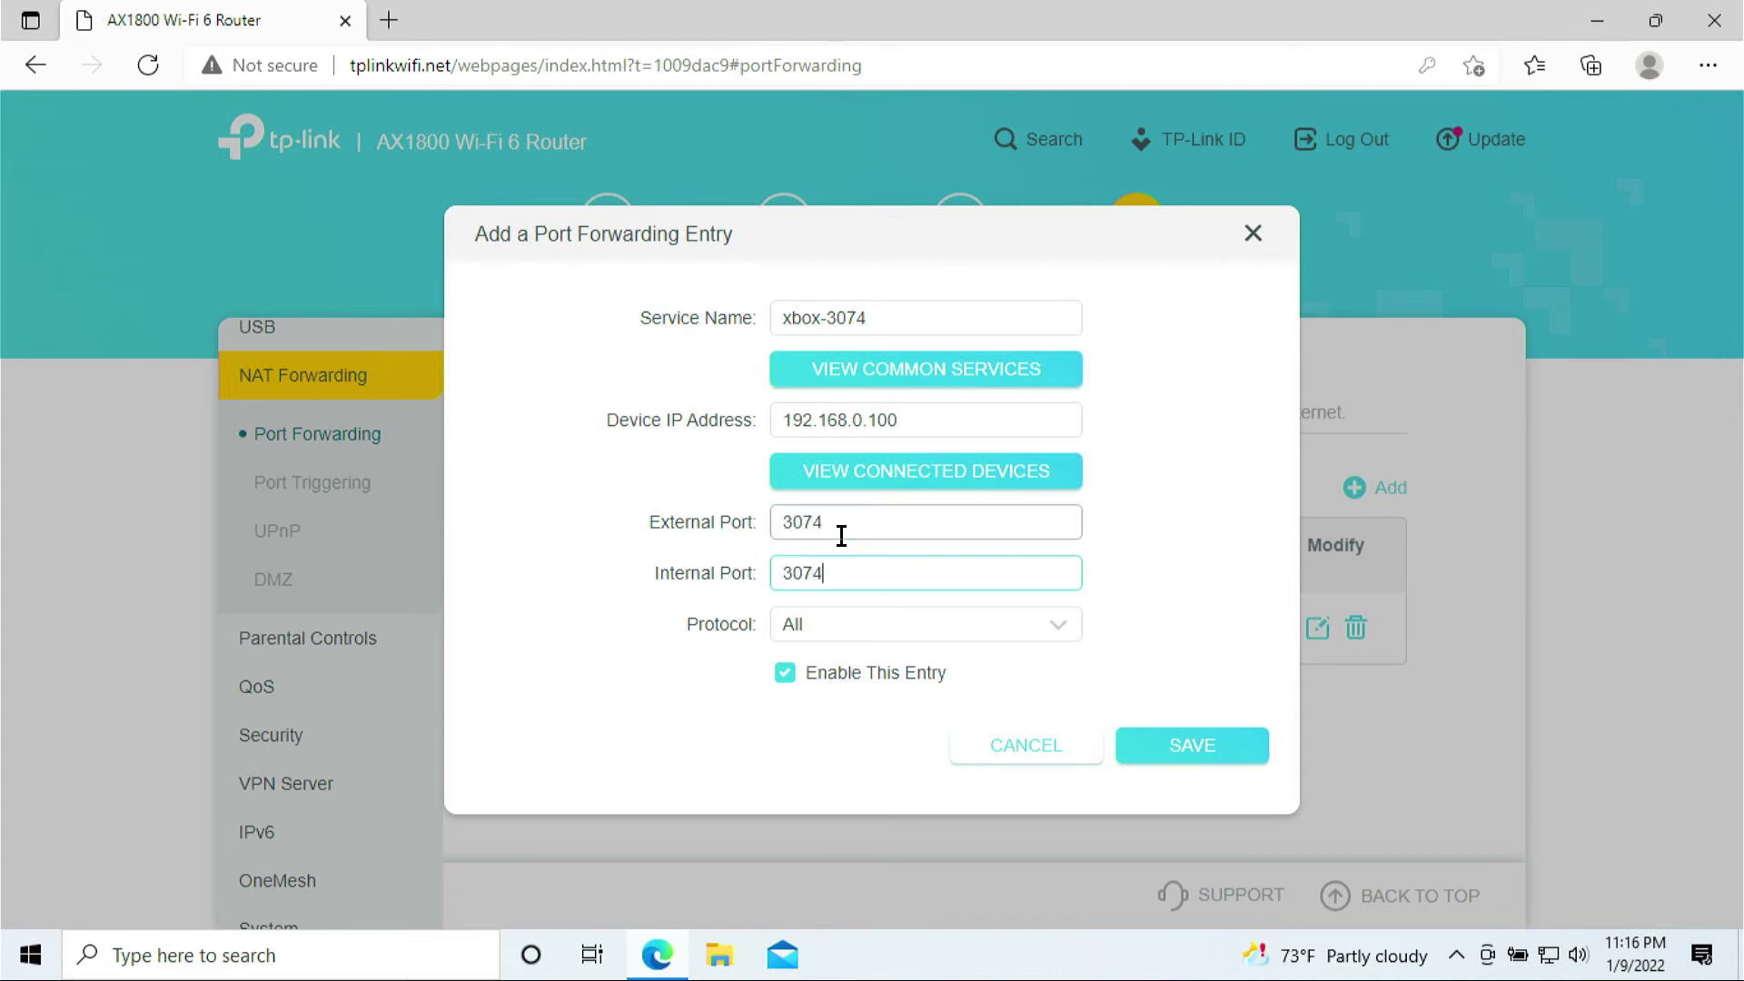
{"action": "left_click", "coordinate": [837, 624]}
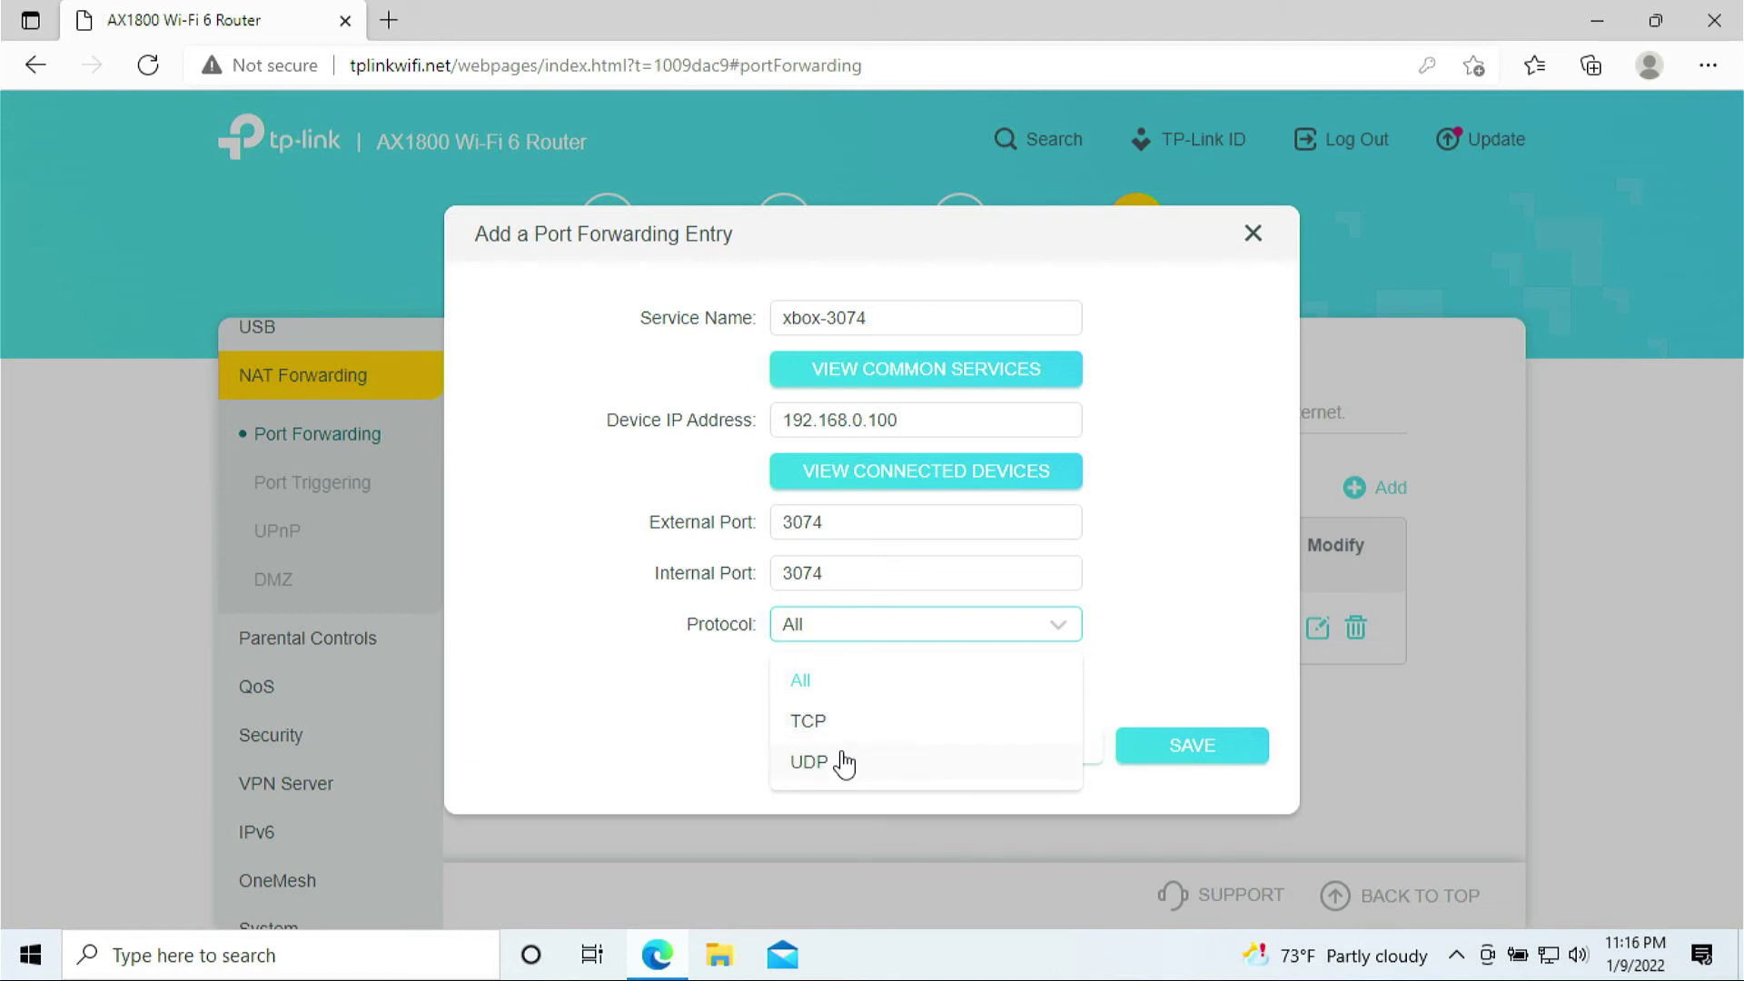
{"action": "left_click", "coordinate": [1215, 652]}
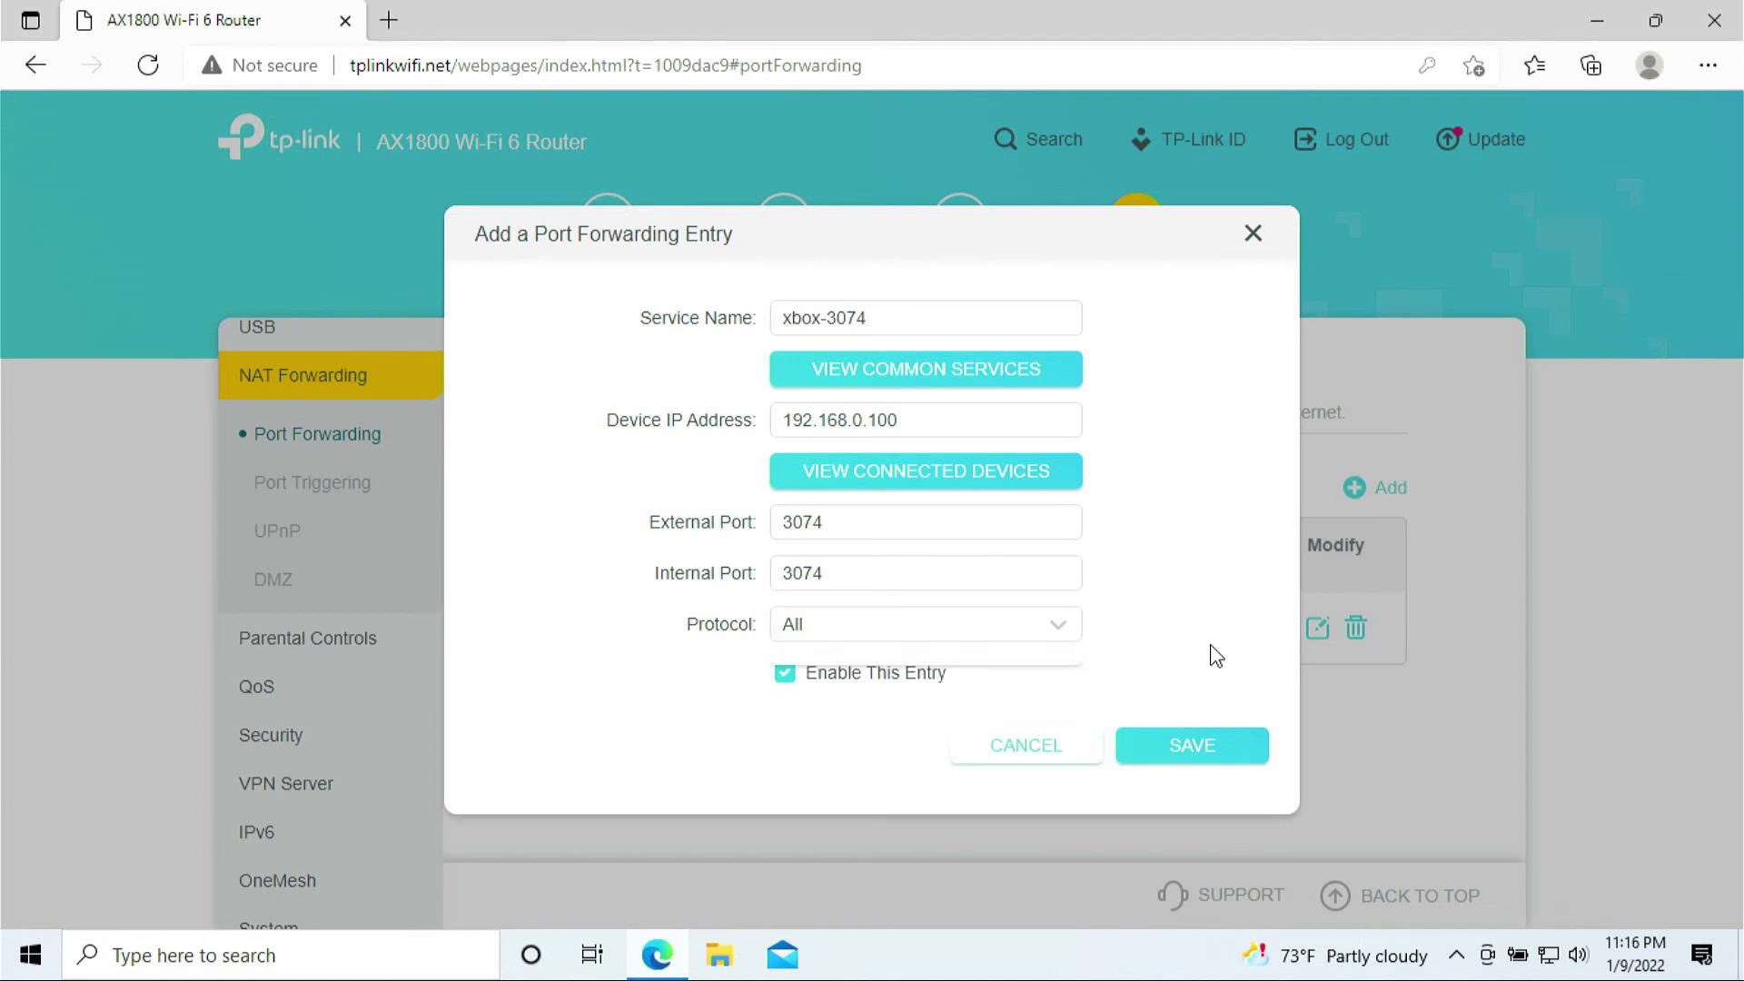
- Save the xbox-3074 entry and begin an xbox-53 entry targeting 192.168.0.100
{"action": "left_click", "coordinate": [1191, 751]}
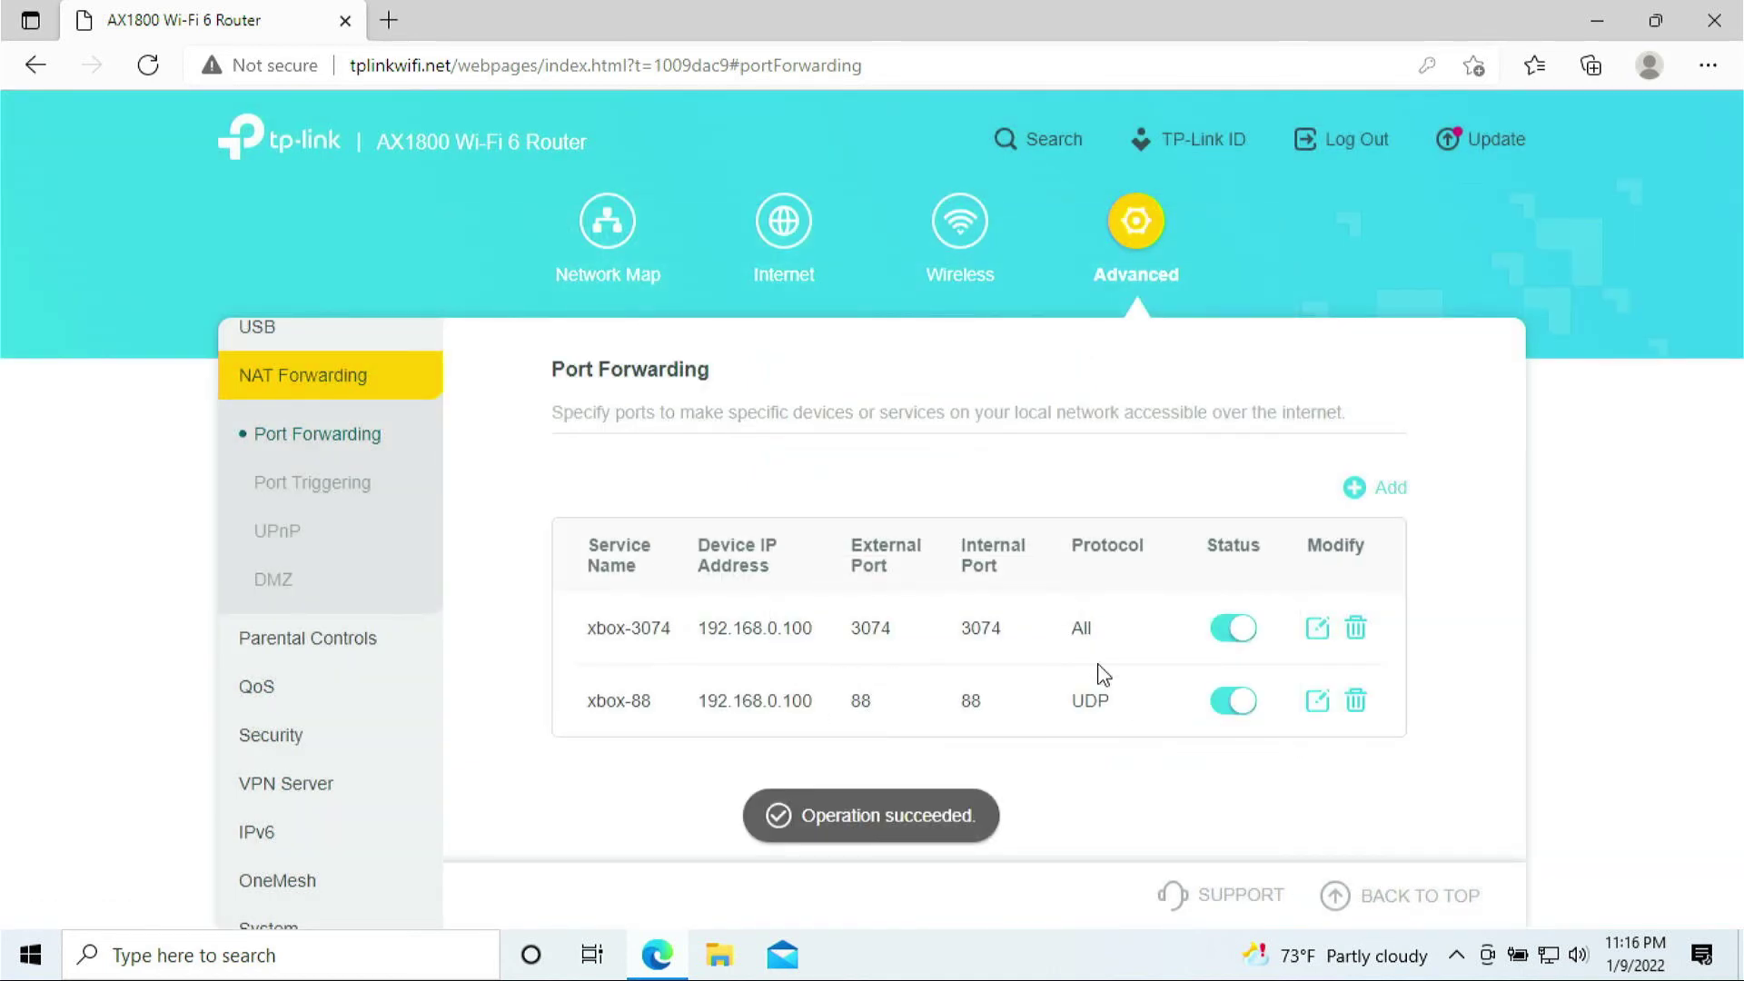
{"action": "left_click", "coordinate": [1362, 491]}
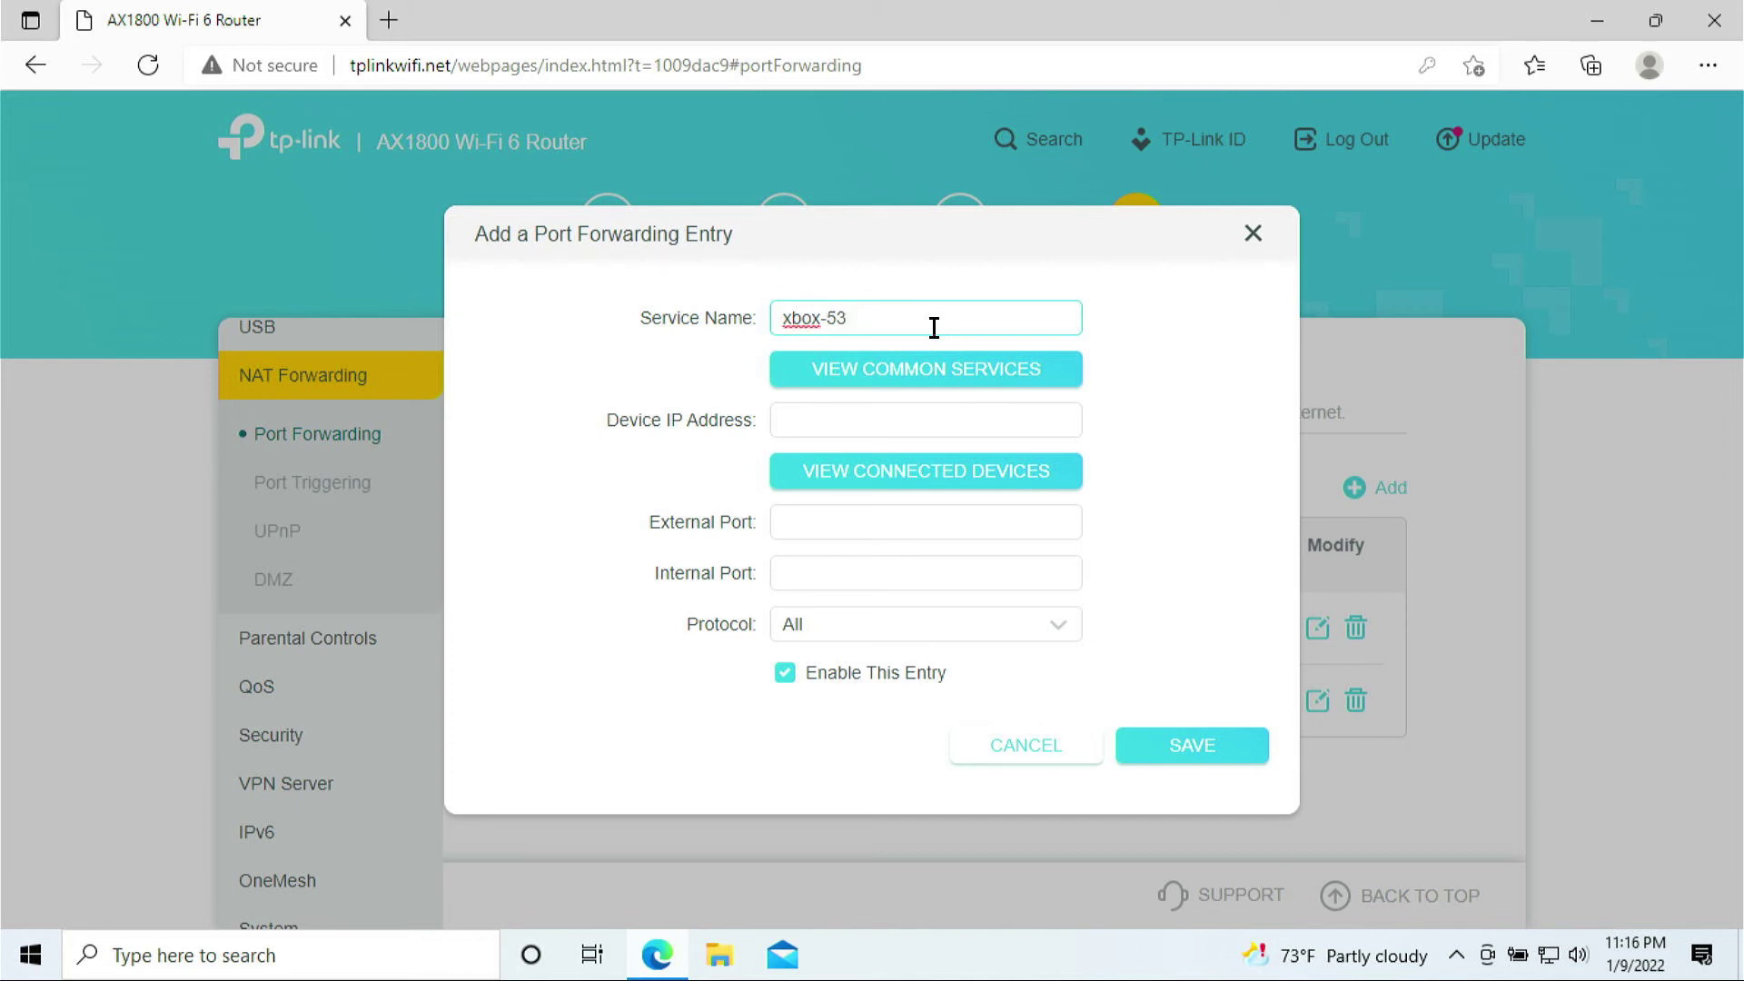
{"action": "left_click", "coordinate": [876, 472]}
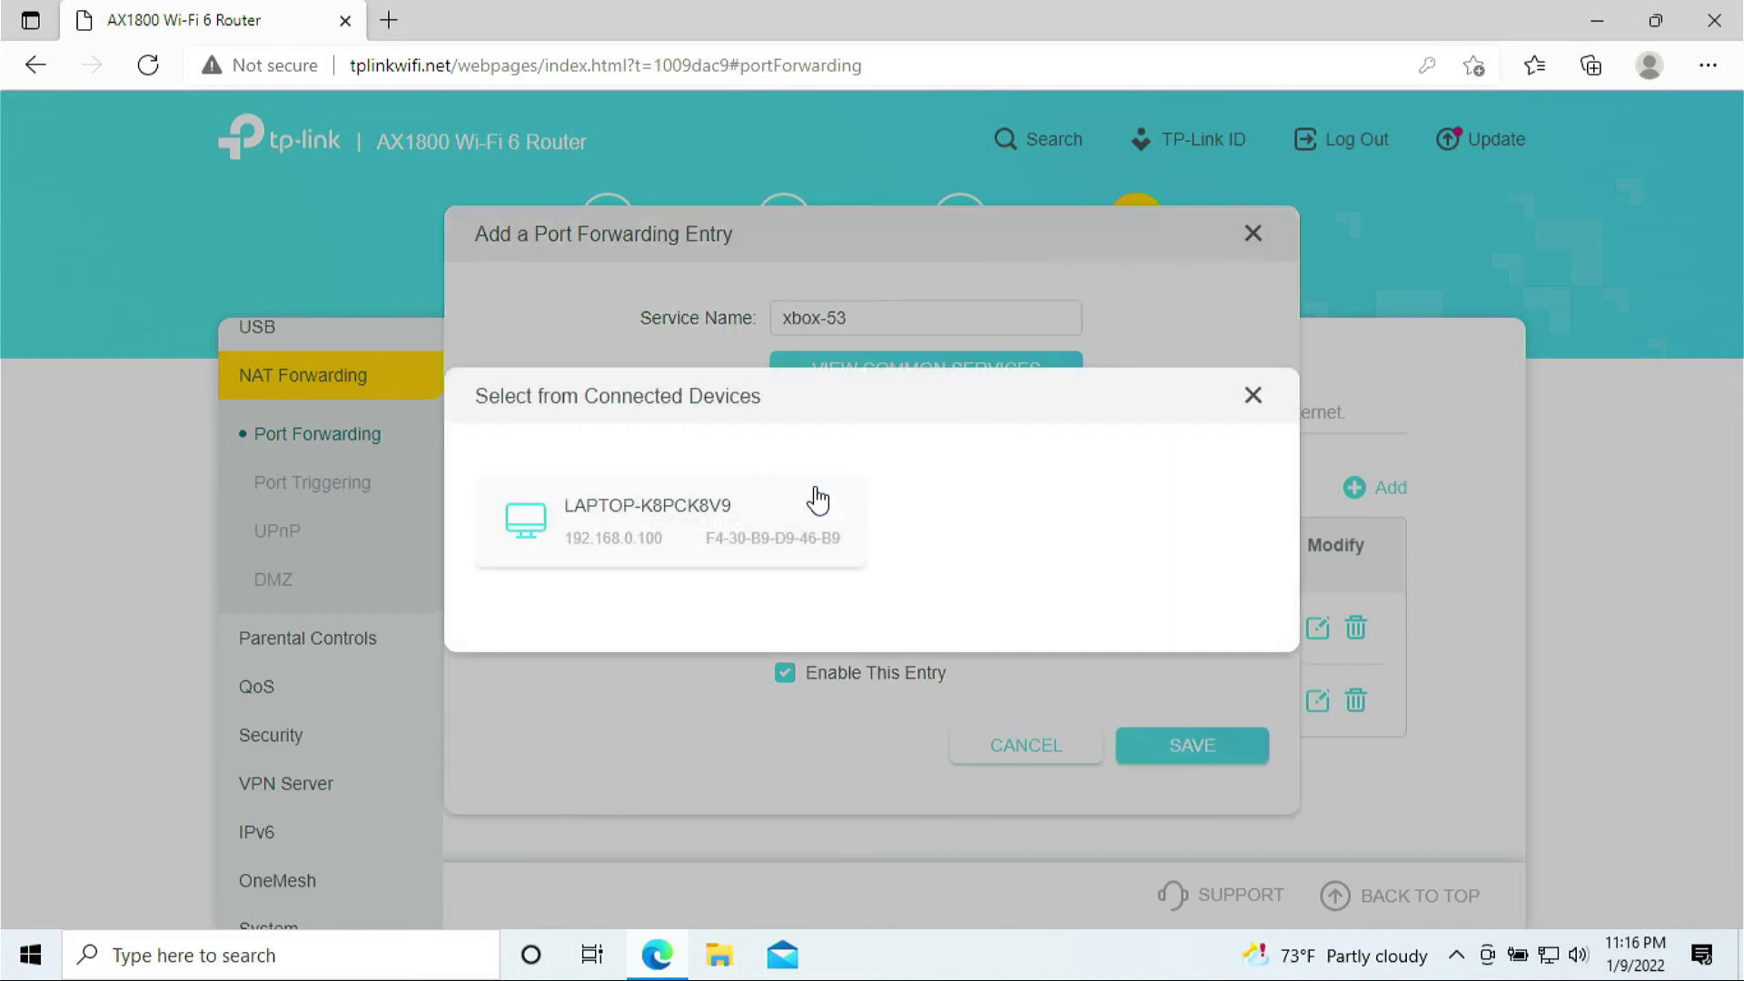
{"action": "left_click", "coordinate": [695, 543]}
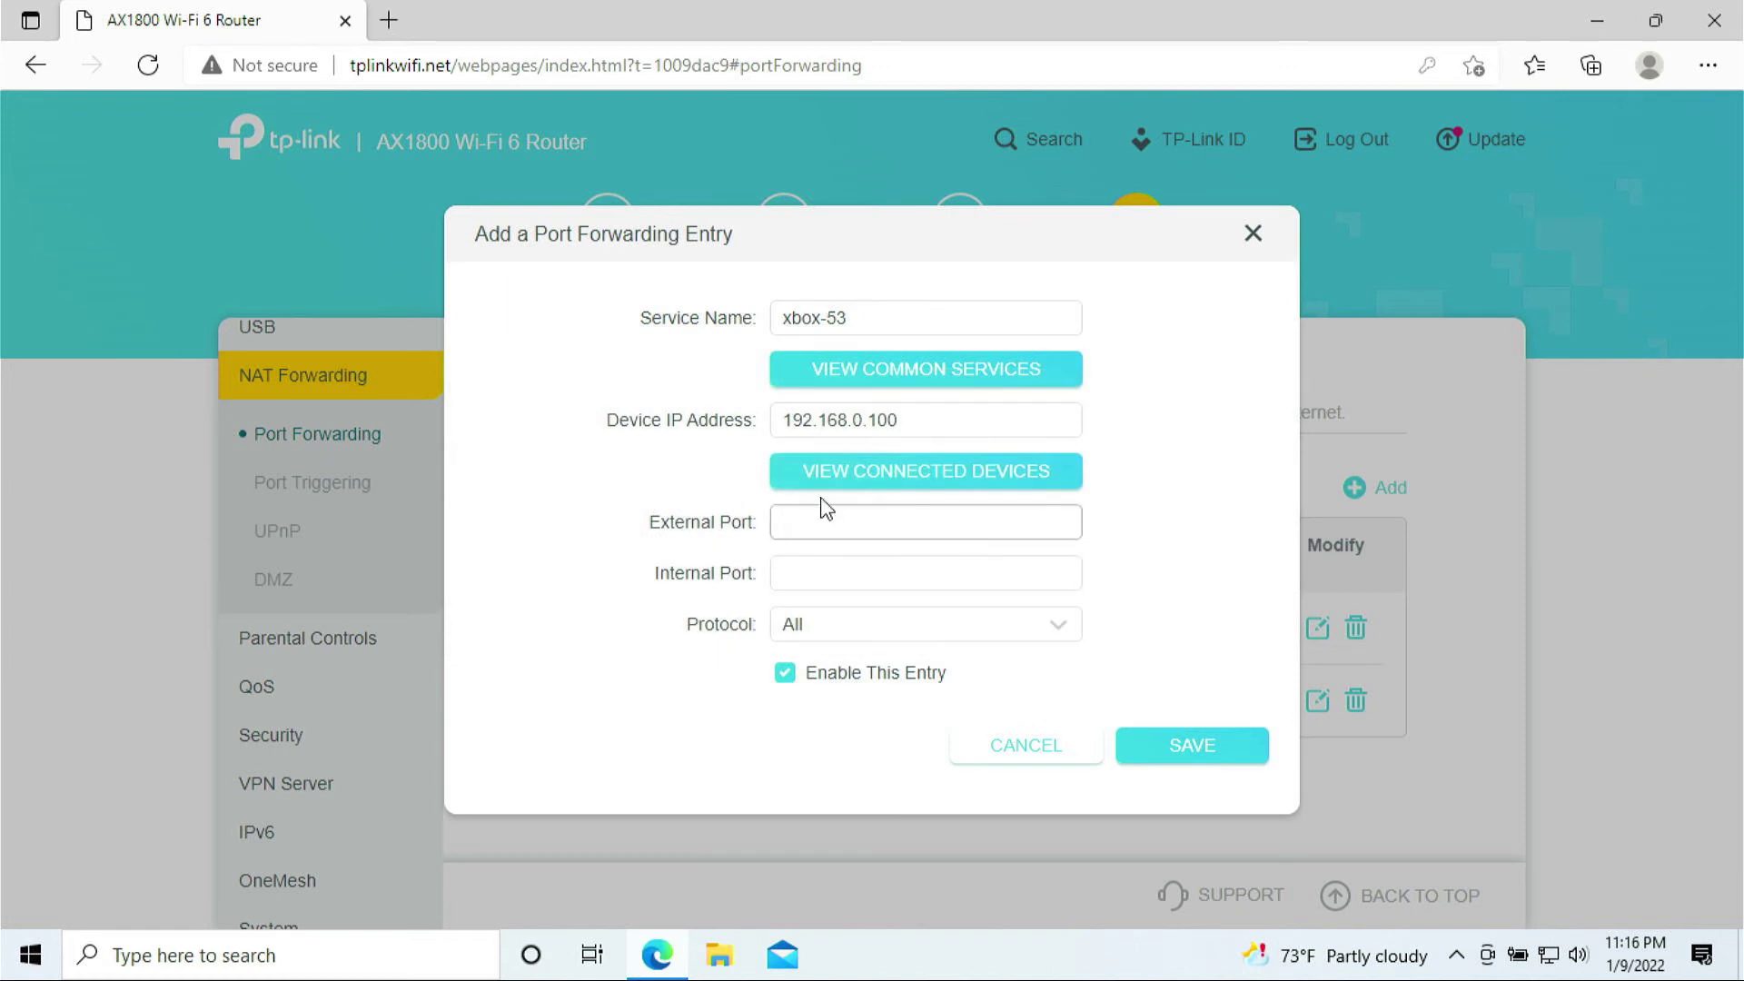
- Enter port 53 for both ports and save the xbox-53 entry
{"action": "left_click", "coordinate": [874, 518]}
{"action": "type", "text": "53"}
{"action": "left_click", "coordinate": [865, 574]}
{"action": "type", "text": "5"}
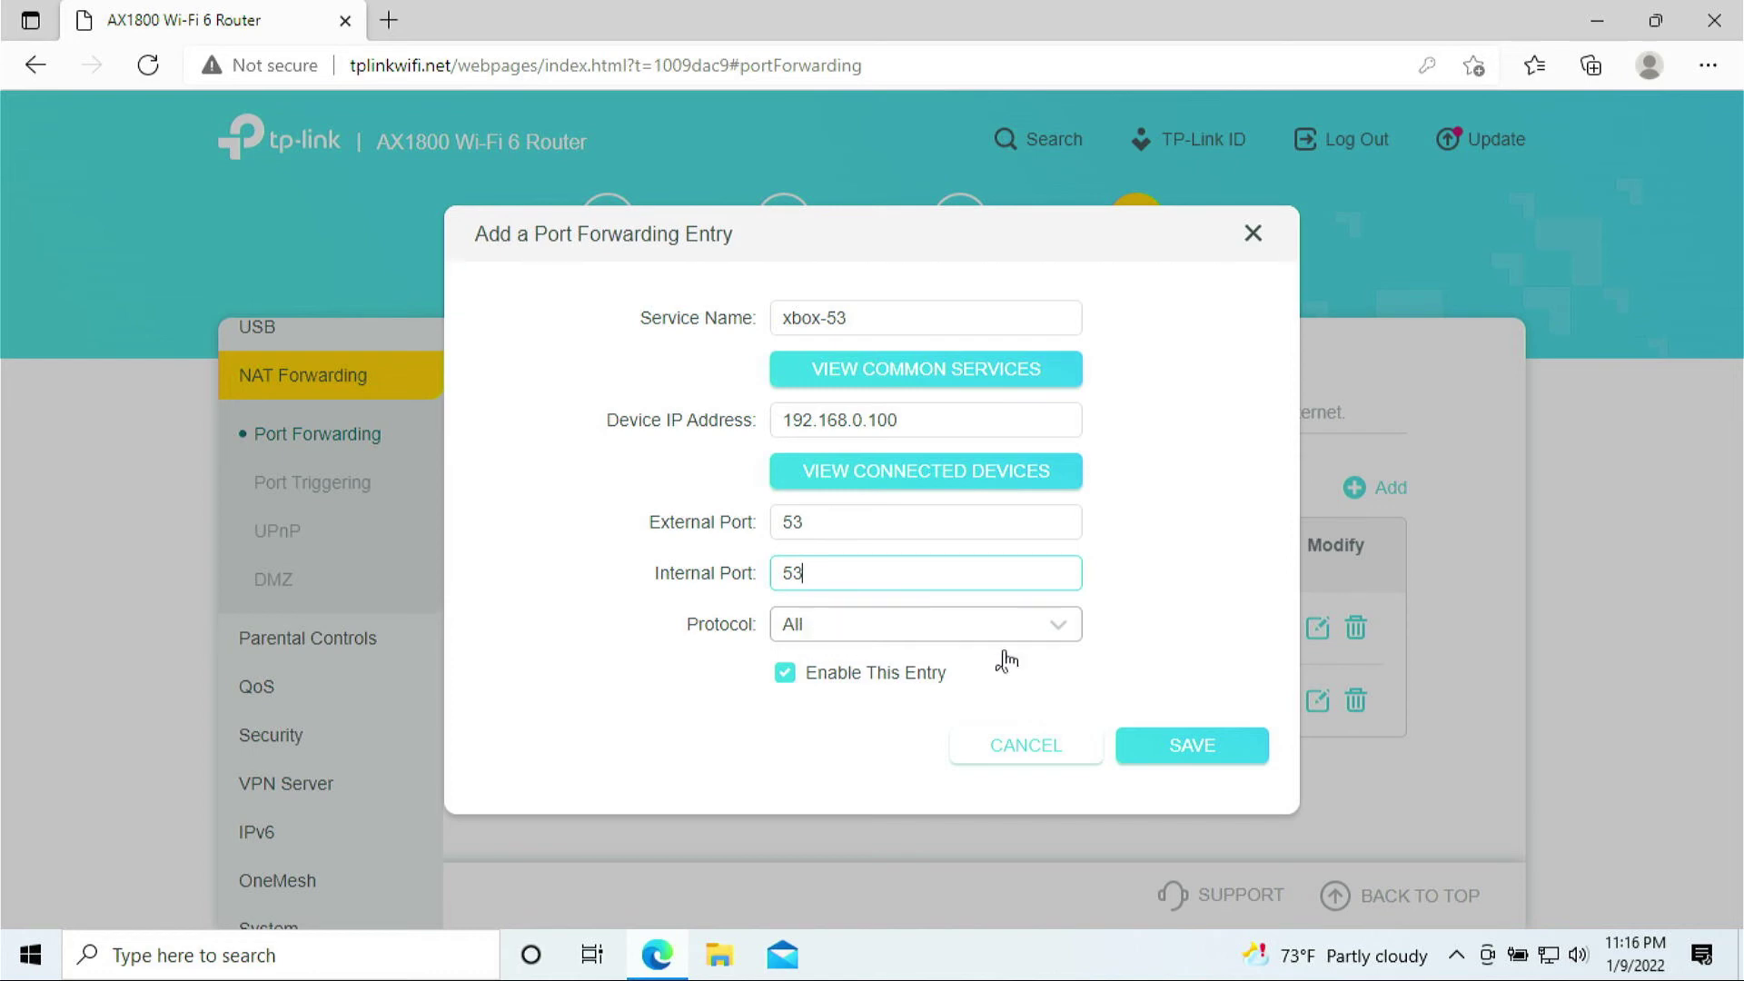
{"action": "left_click", "coordinate": [1171, 754]}
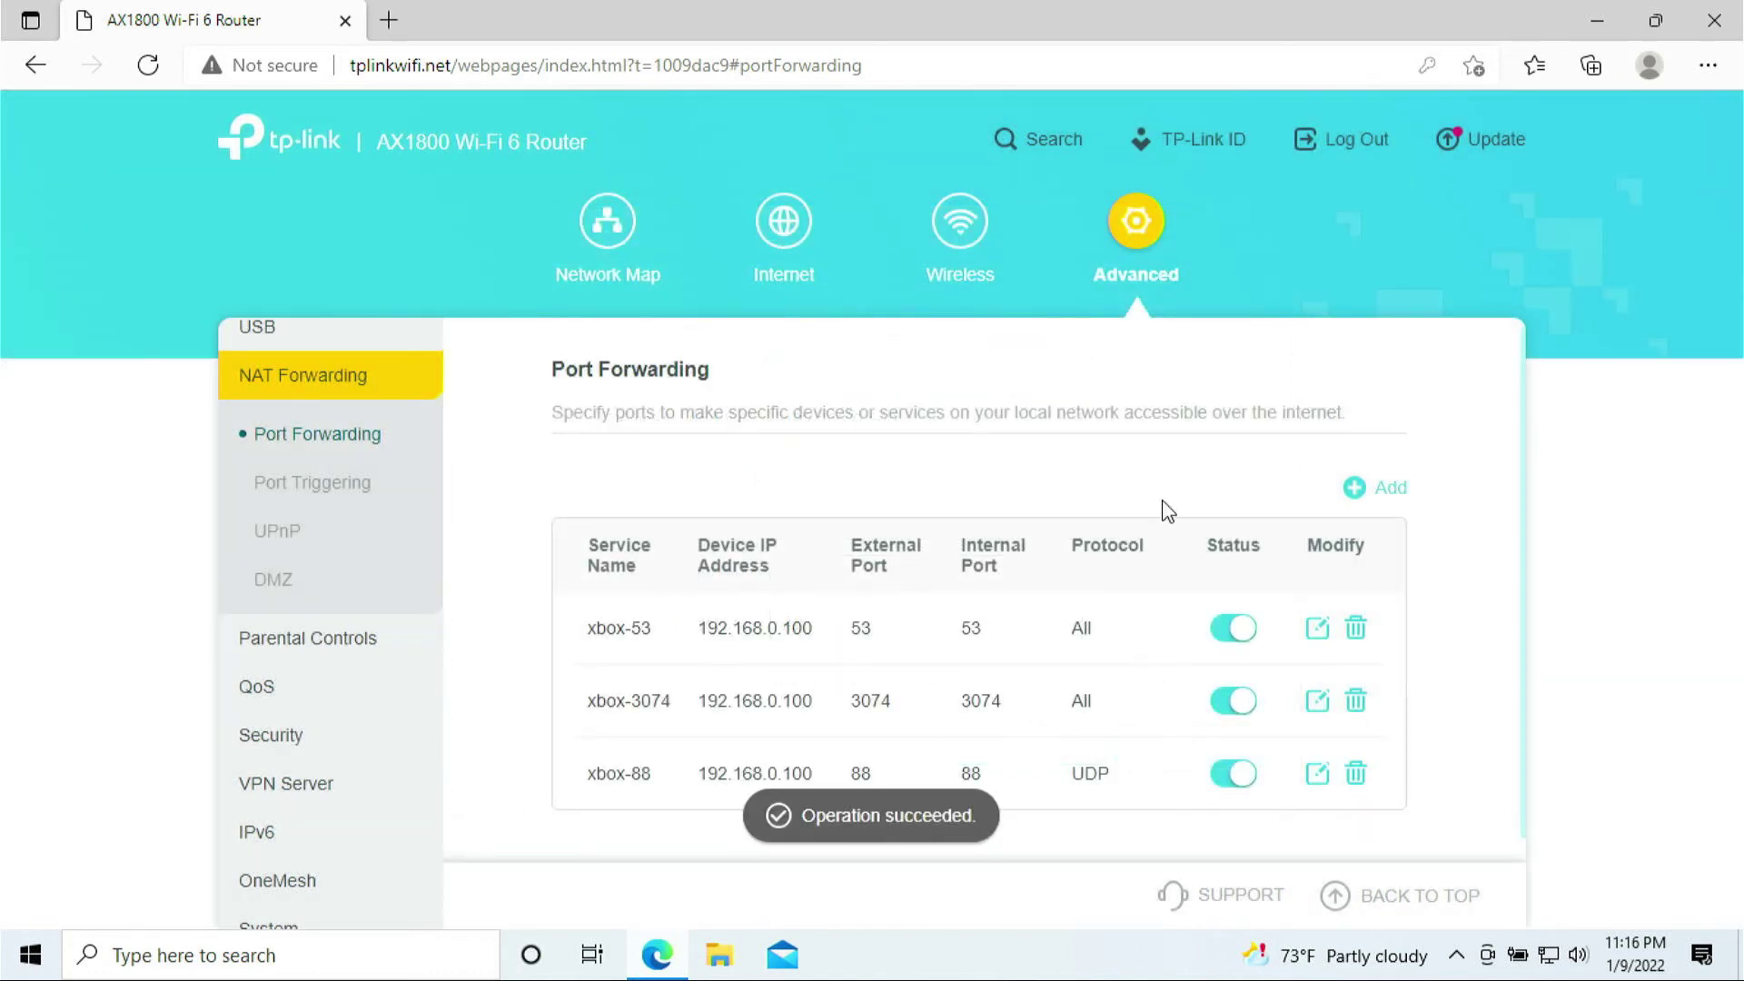
- Start a new xbox-80 entry targeting the laptop at 192.168.0.100
{"action": "left_click", "coordinate": [1383, 498]}
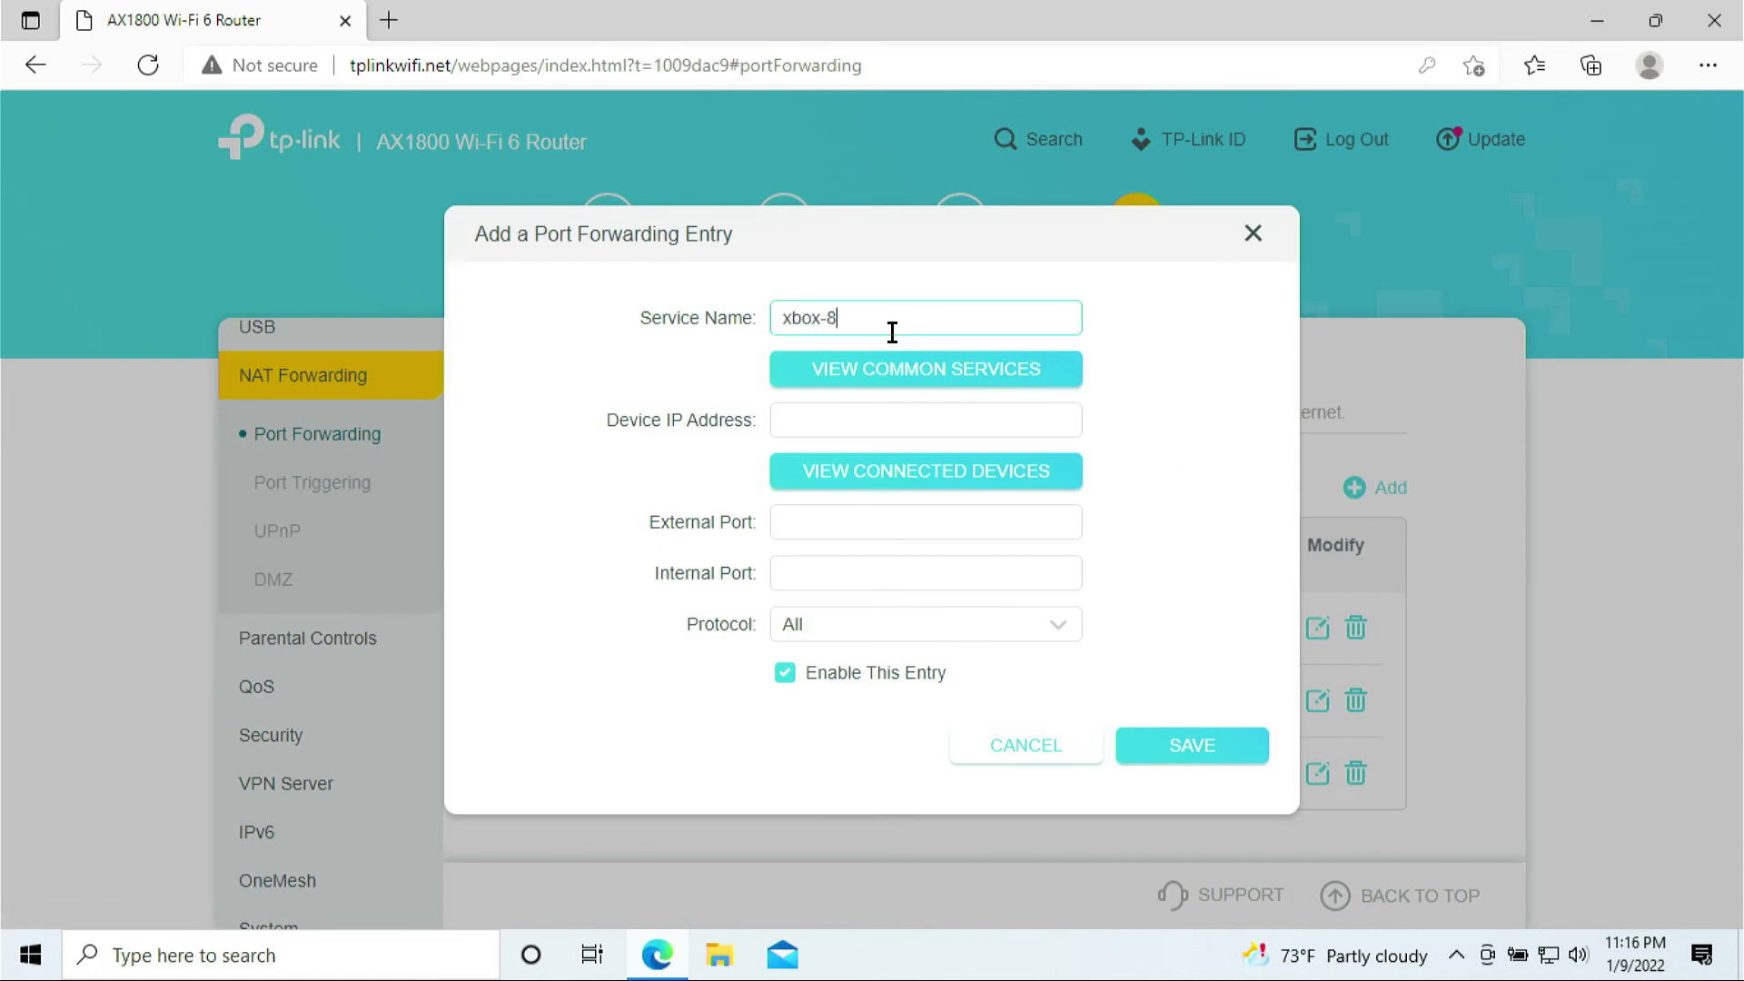
{"action": "left_click", "coordinate": [897, 487]}
{"action": "left_click", "coordinate": [733, 517]}
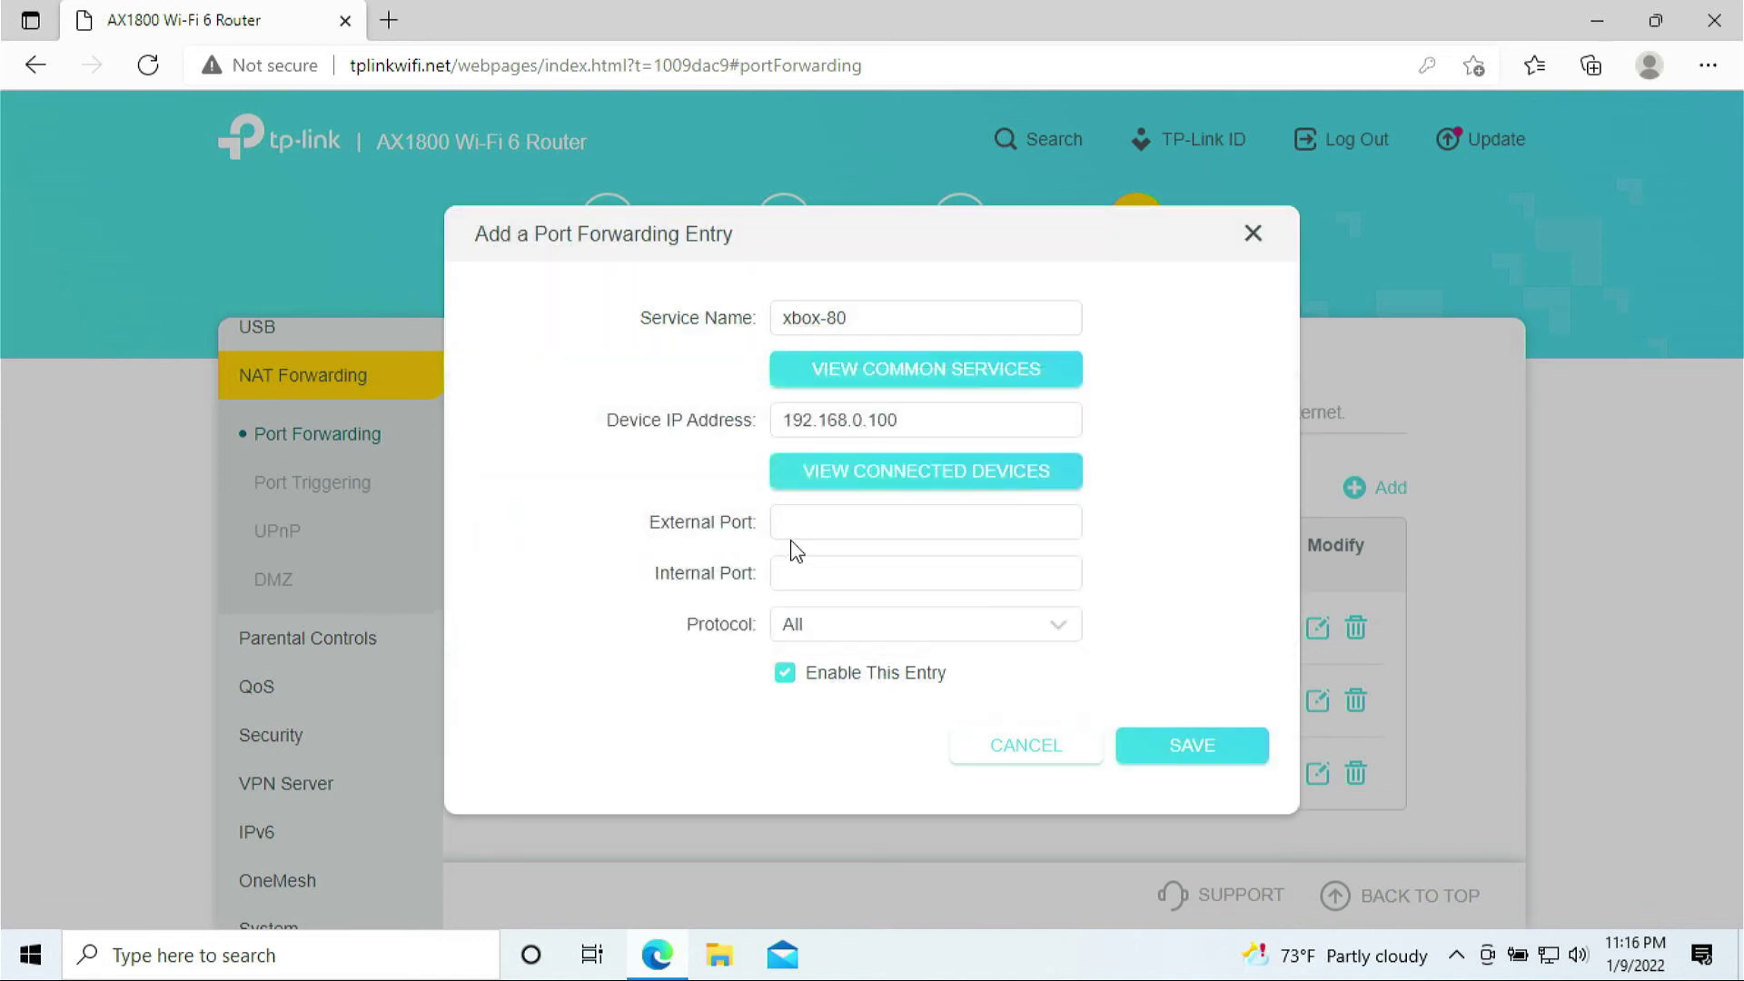
- Set external and internal ports to 80, protocol TCP, and save the rule
{"action": "left_click", "coordinate": [799, 537]}
{"action": "type", "text": "80"}
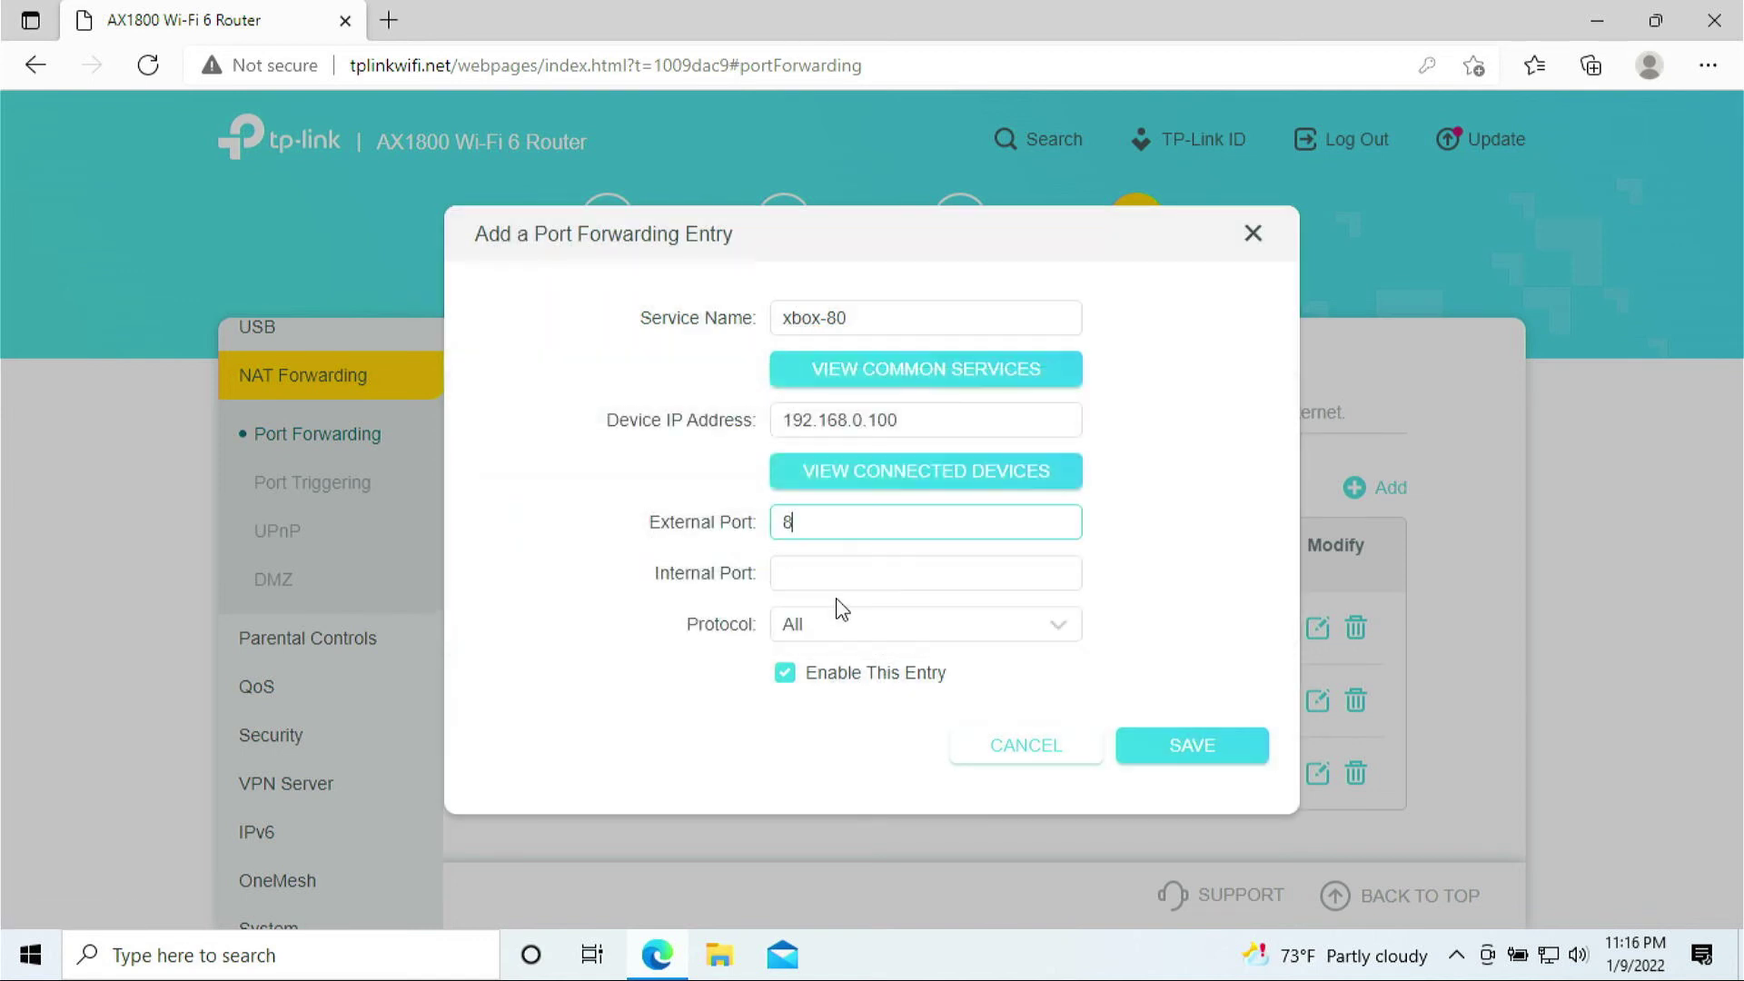
{"action": "left_click", "coordinate": [847, 573]}
{"action": "type", "text": "80"}
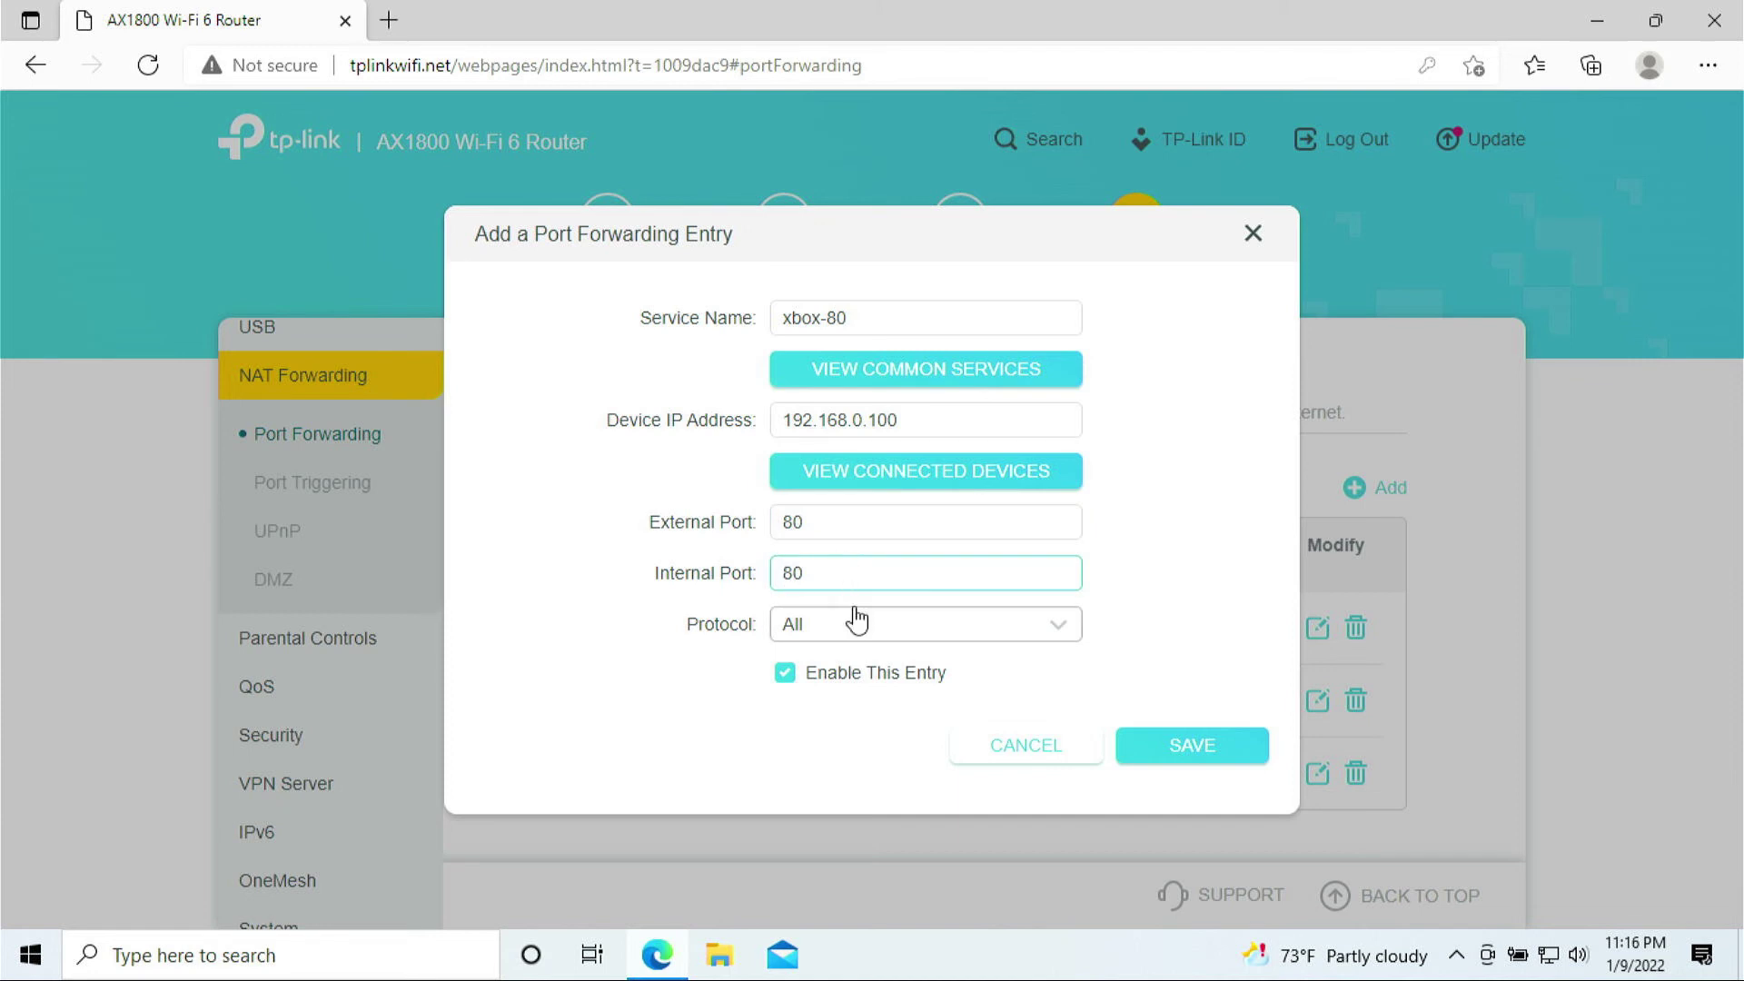
{"action": "left_click", "coordinate": [856, 625]}
{"action": "left_click", "coordinate": [831, 724]}
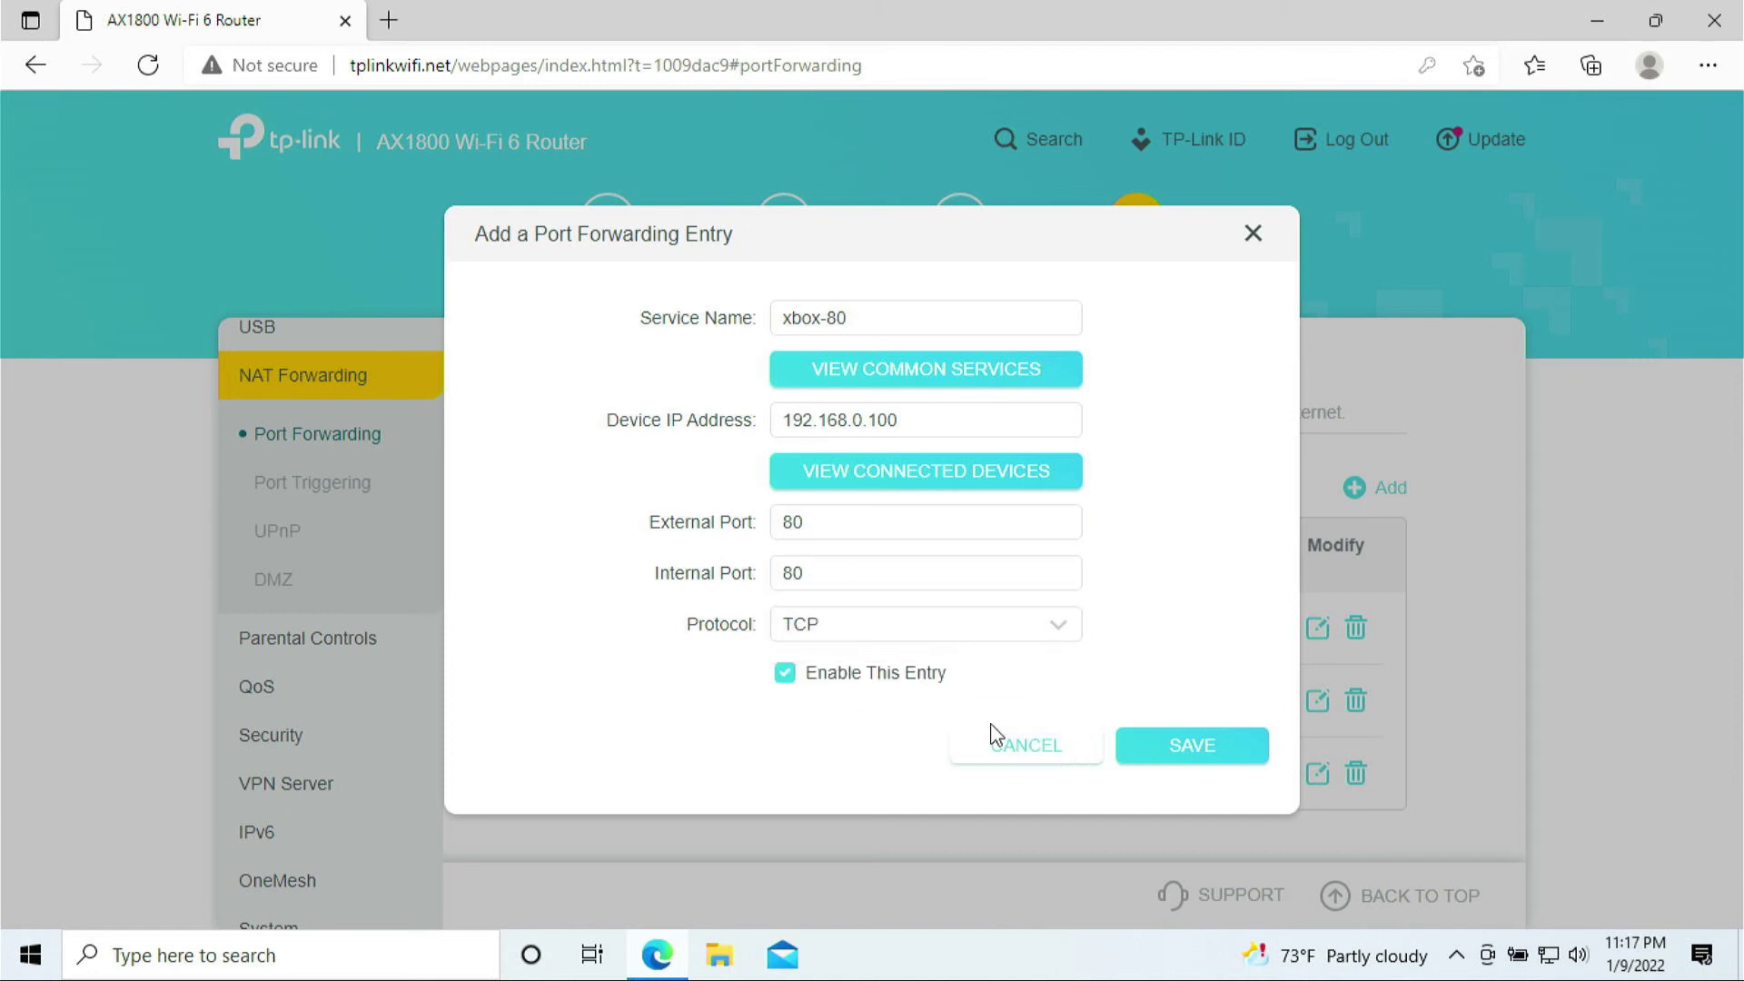
{"action": "left_click", "coordinate": [1209, 761]}
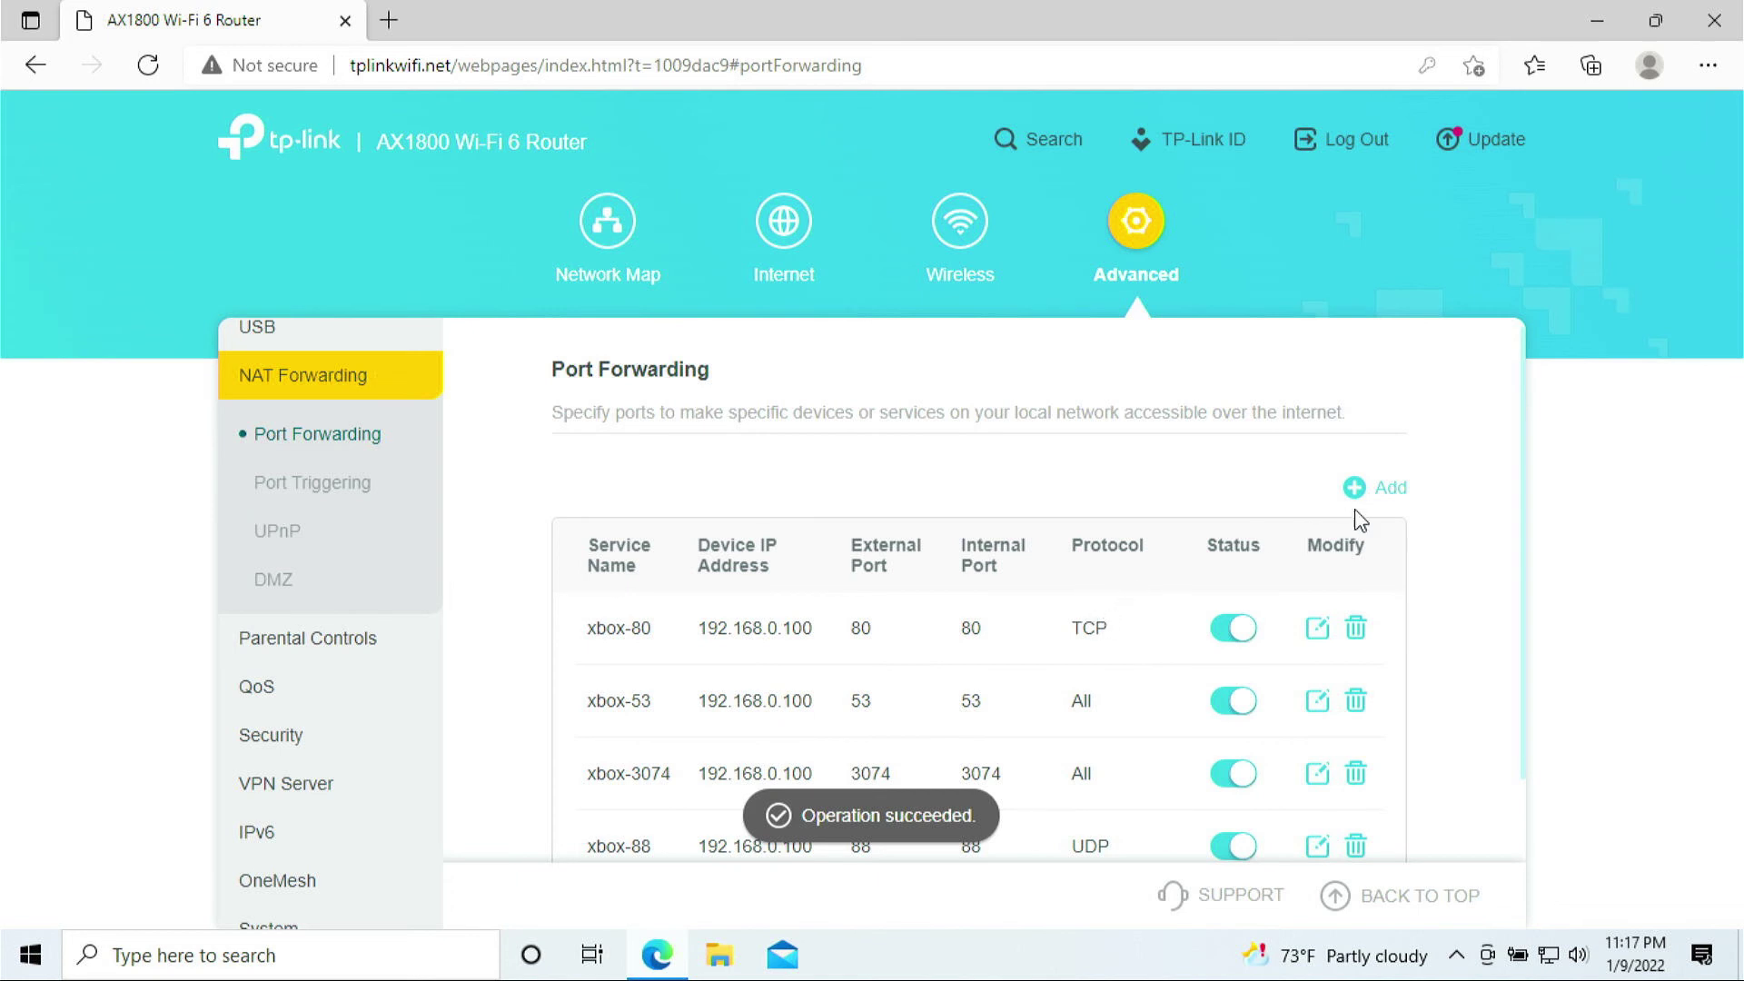
- Start a new xbox-500 entry targeting the laptop at 192.168.0.100
{"action": "left_click", "coordinate": [1389, 490]}
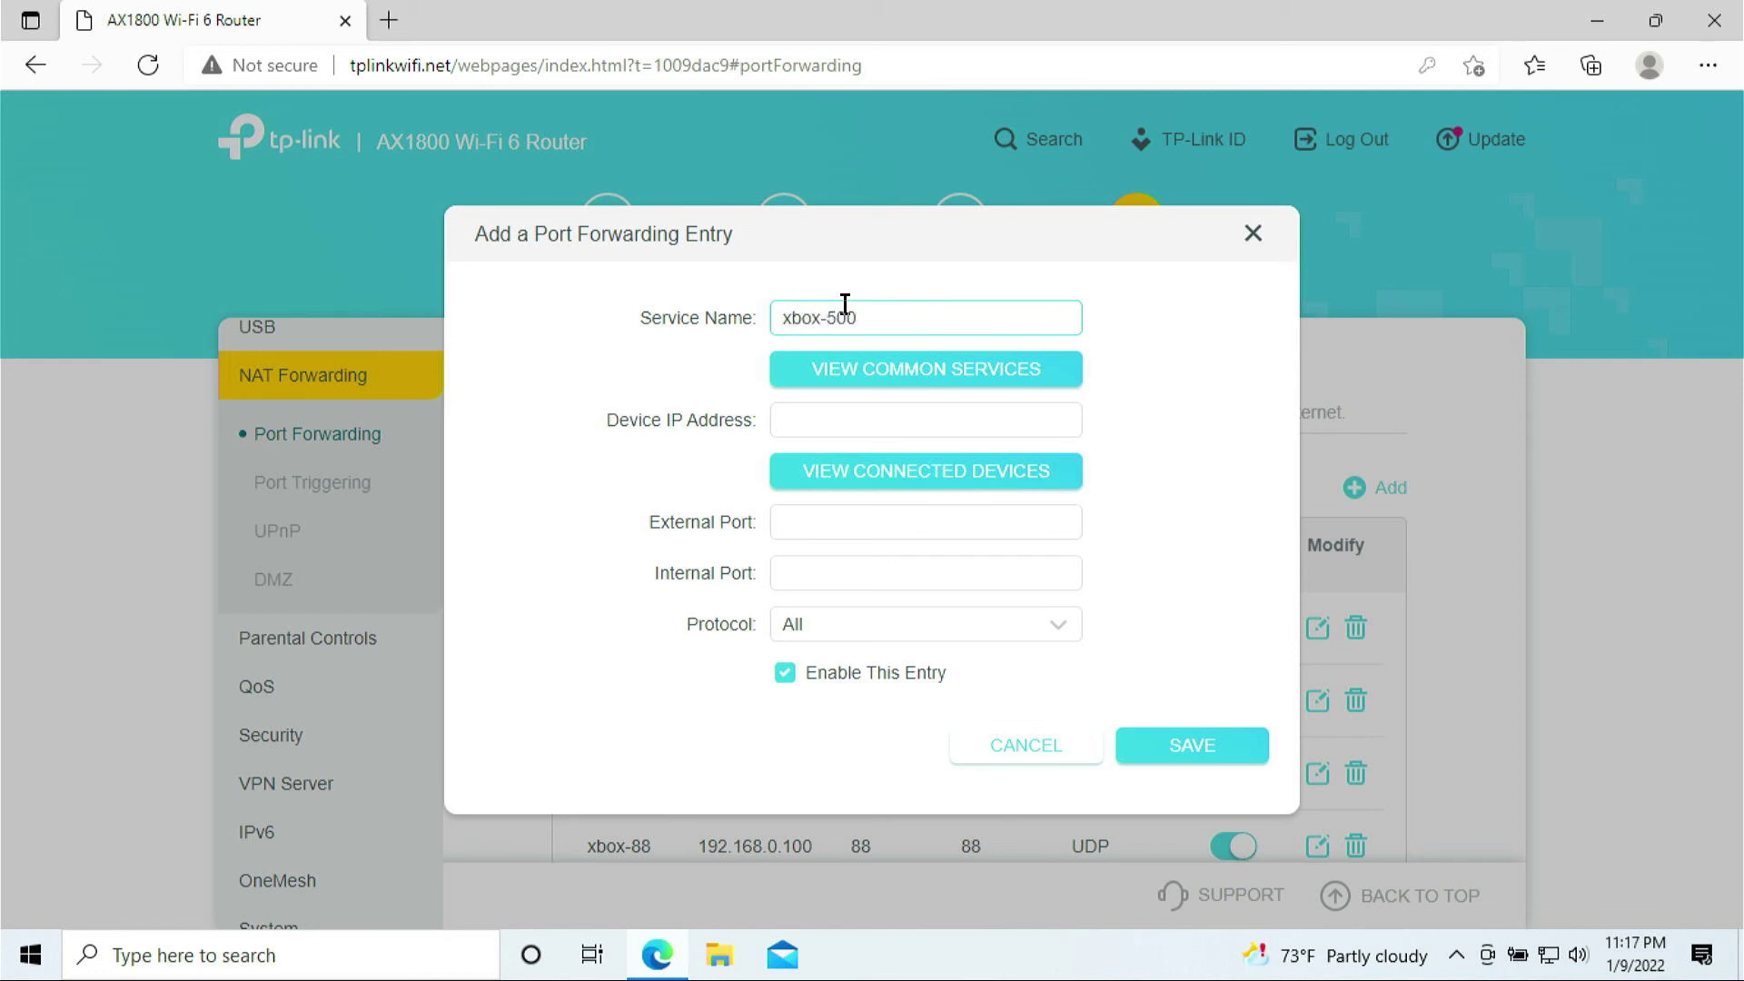
{"action": "left_click", "coordinate": [874, 466]}
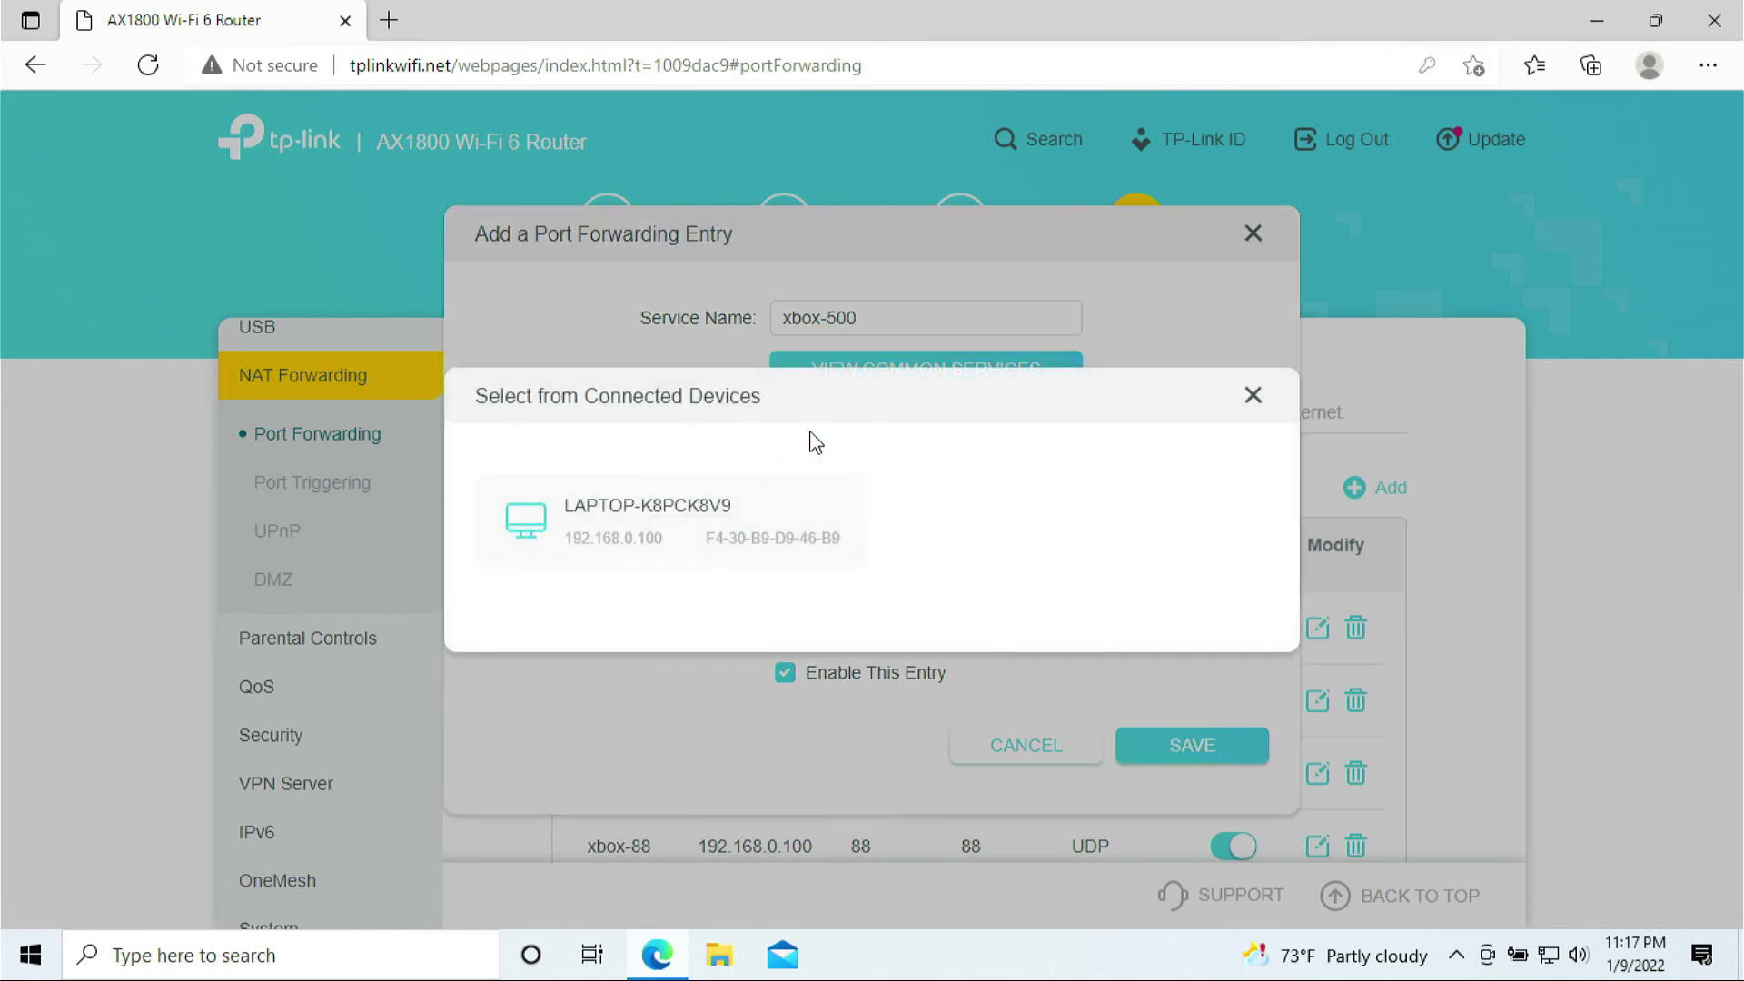
{"action": "left_click", "coordinate": [724, 518]}
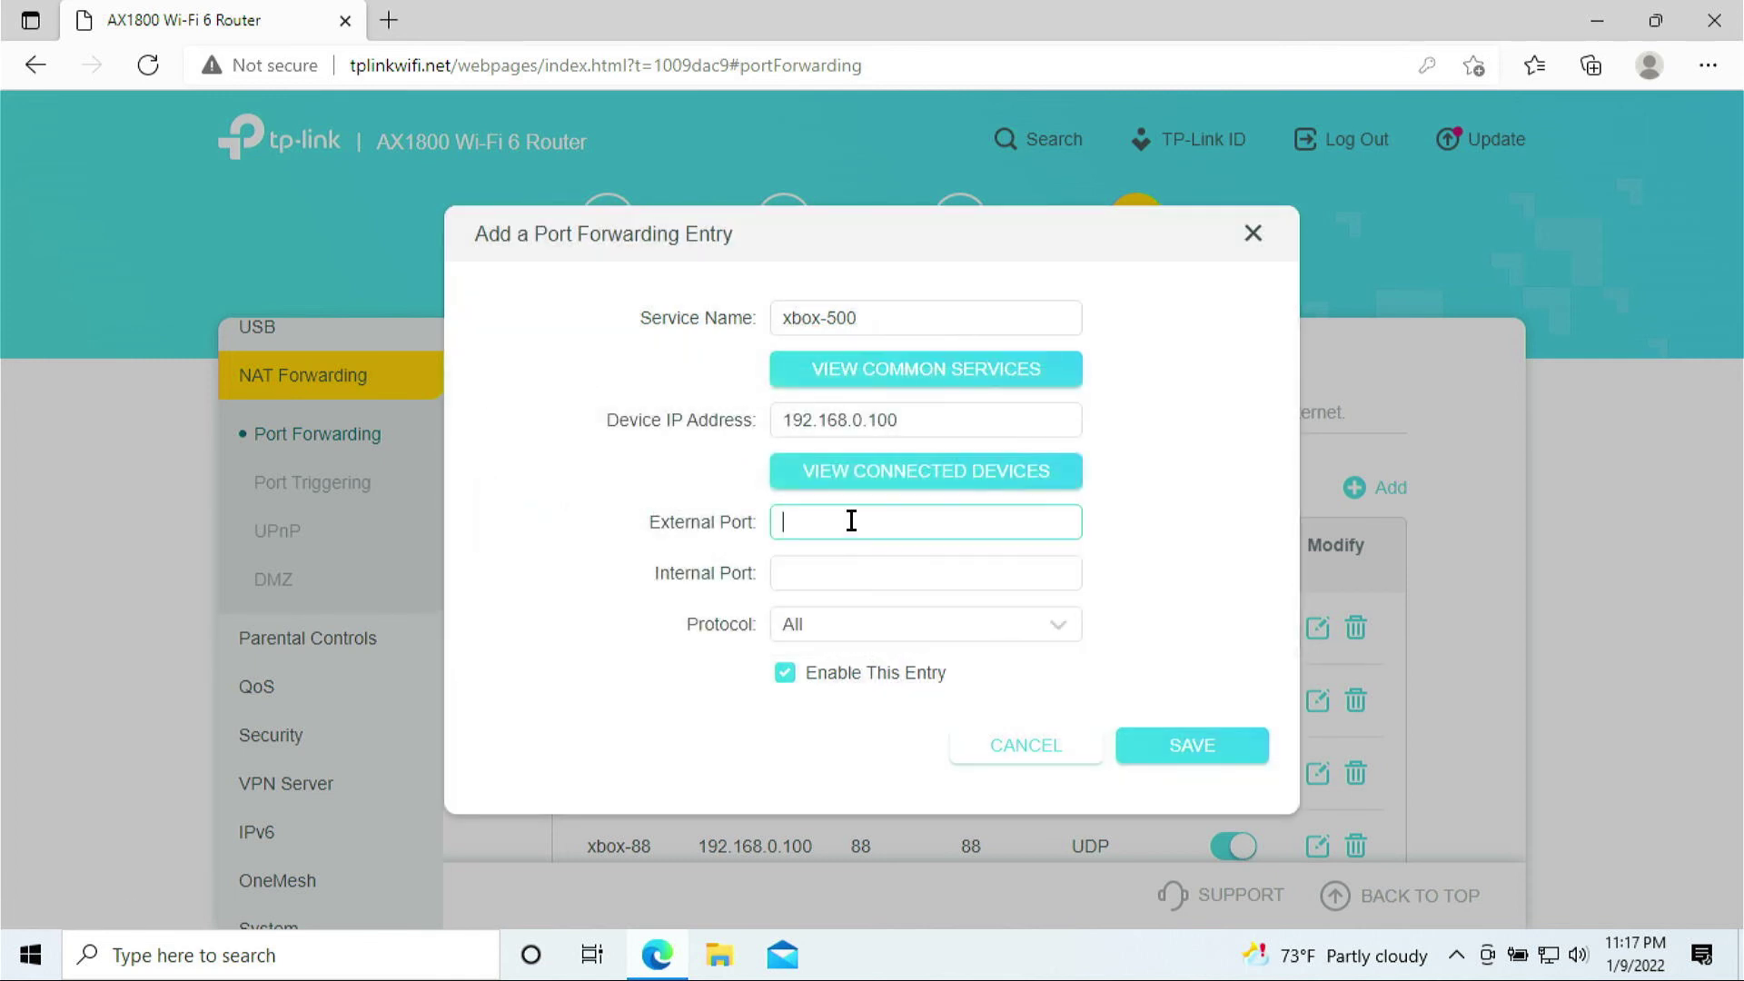
- Set both ports to 500 with protocol UDP and save the rule
{"action": "left_click", "coordinate": [833, 534]}
{"action": "type", "text": "500"}
{"action": "left_click", "coordinate": [833, 572]}
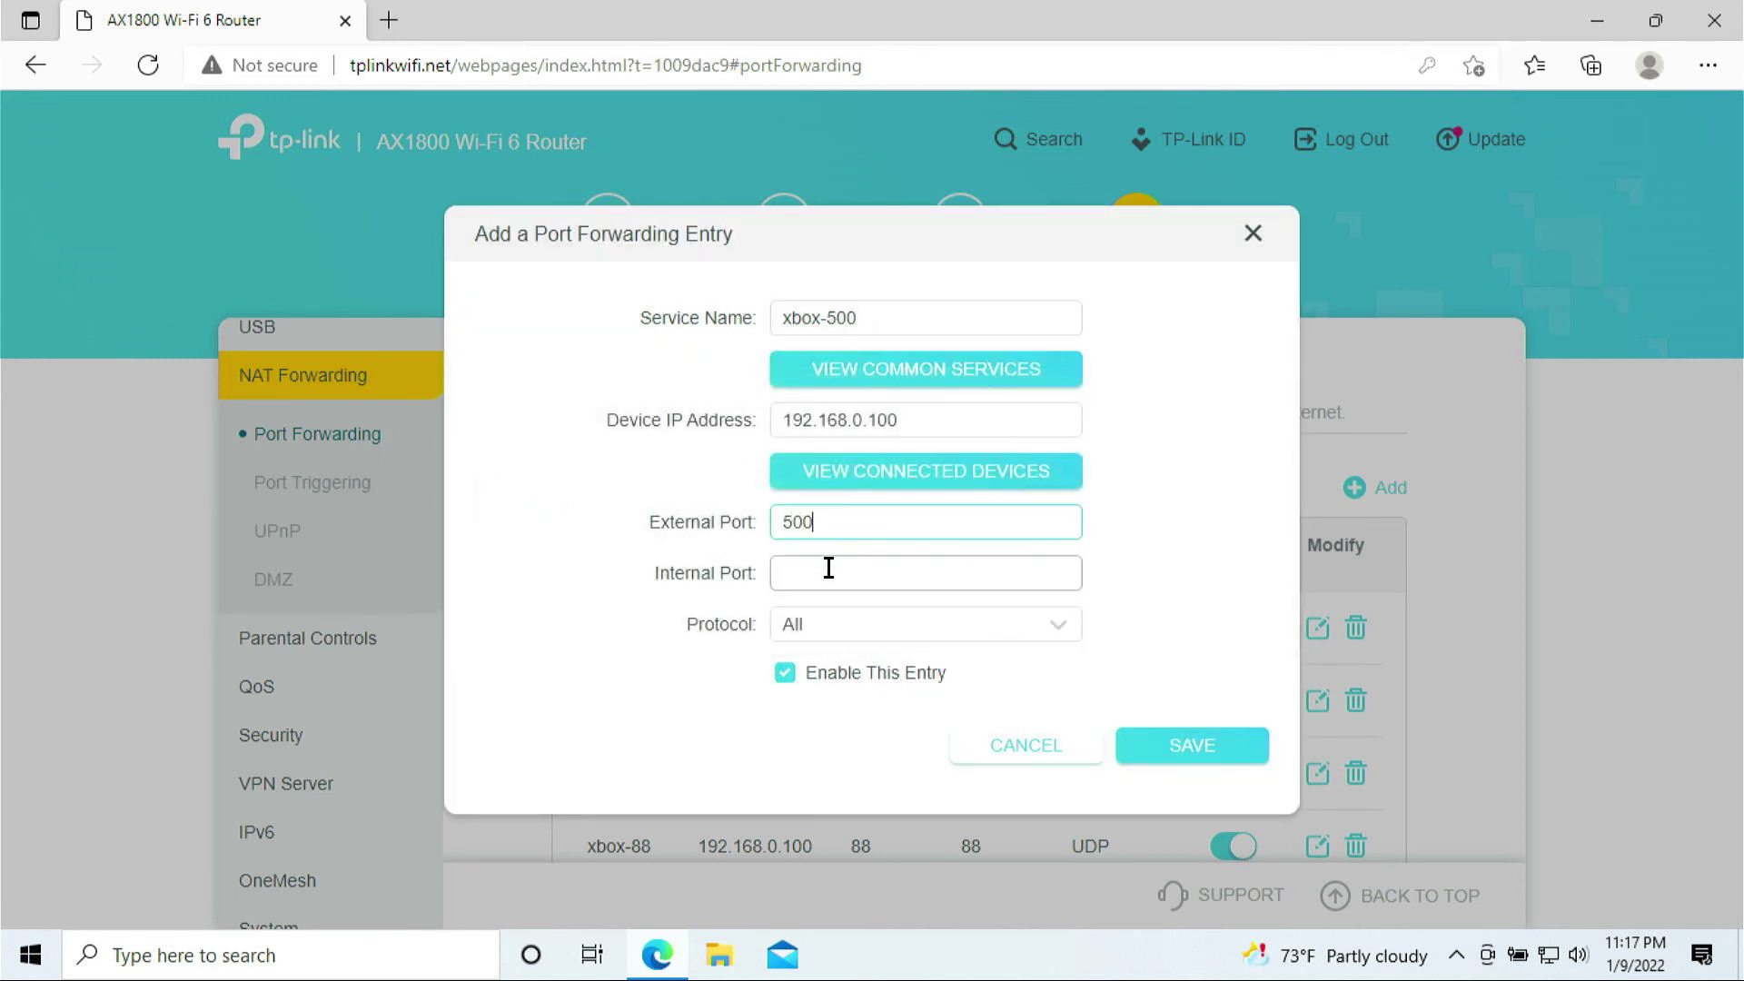
{"action": "type", "text": "500"}
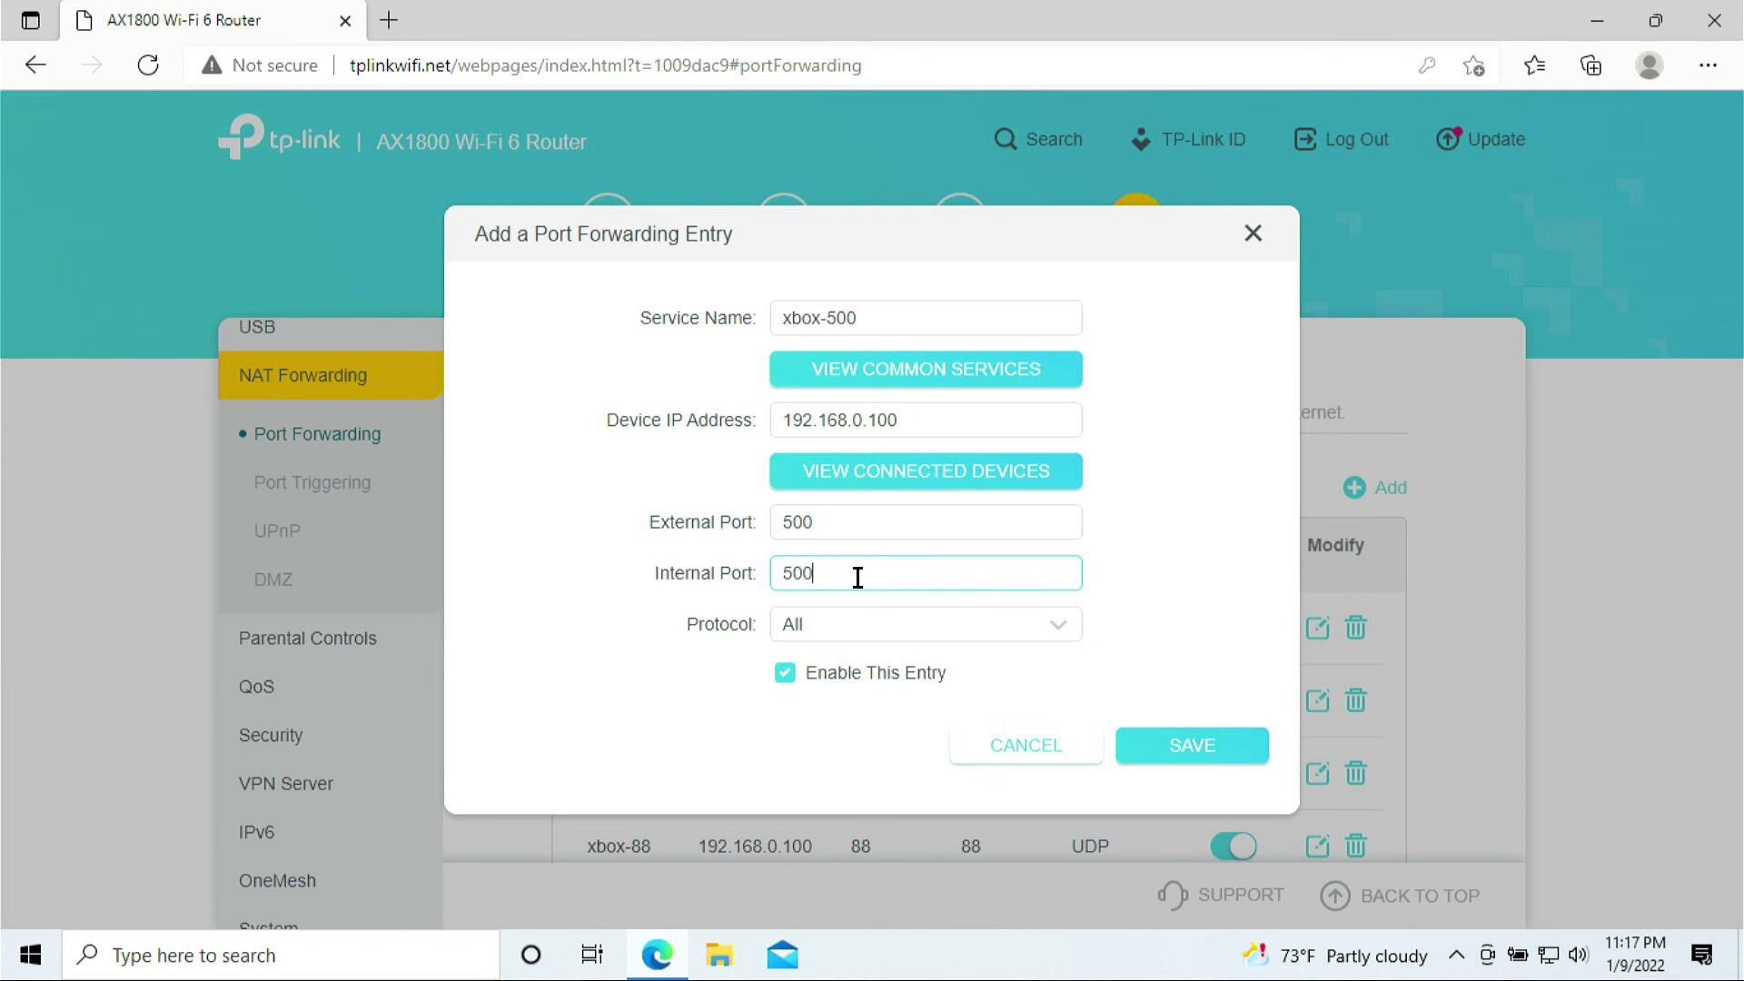
{"action": "left_click", "coordinate": [853, 622]}
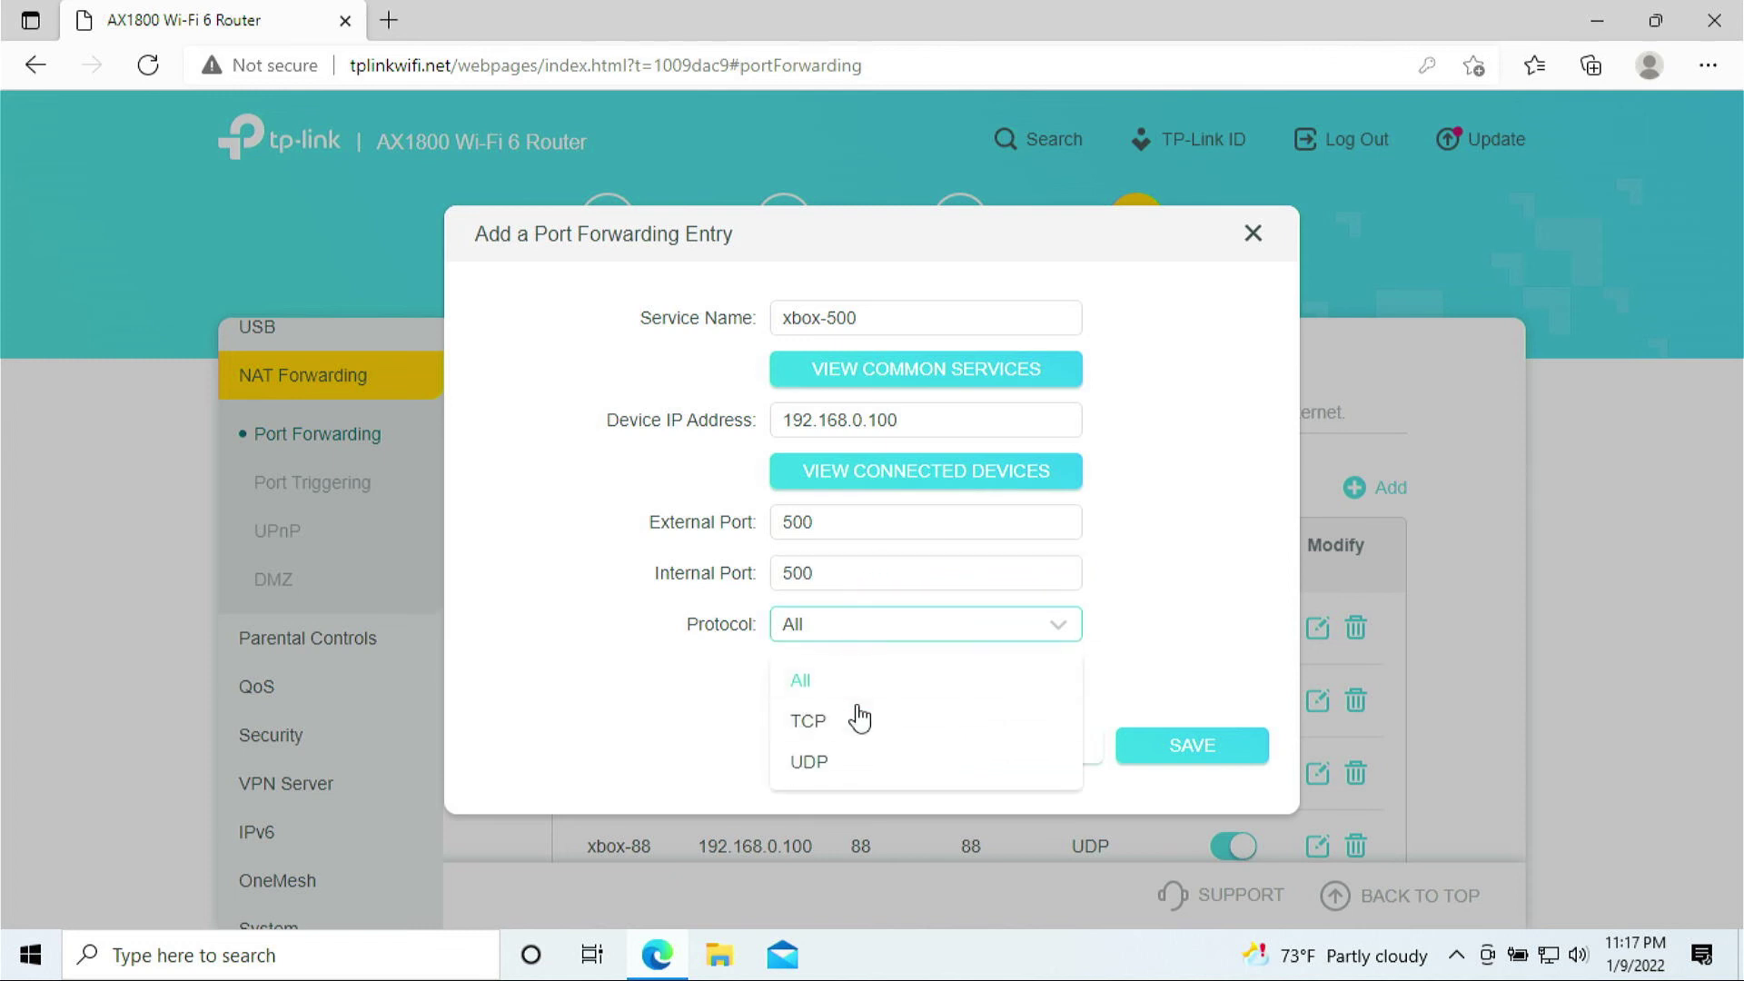
{"action": "left_click", "coordinate": [843, 760]}
{"action": "left_click", "coordinate": [1176, 745]}
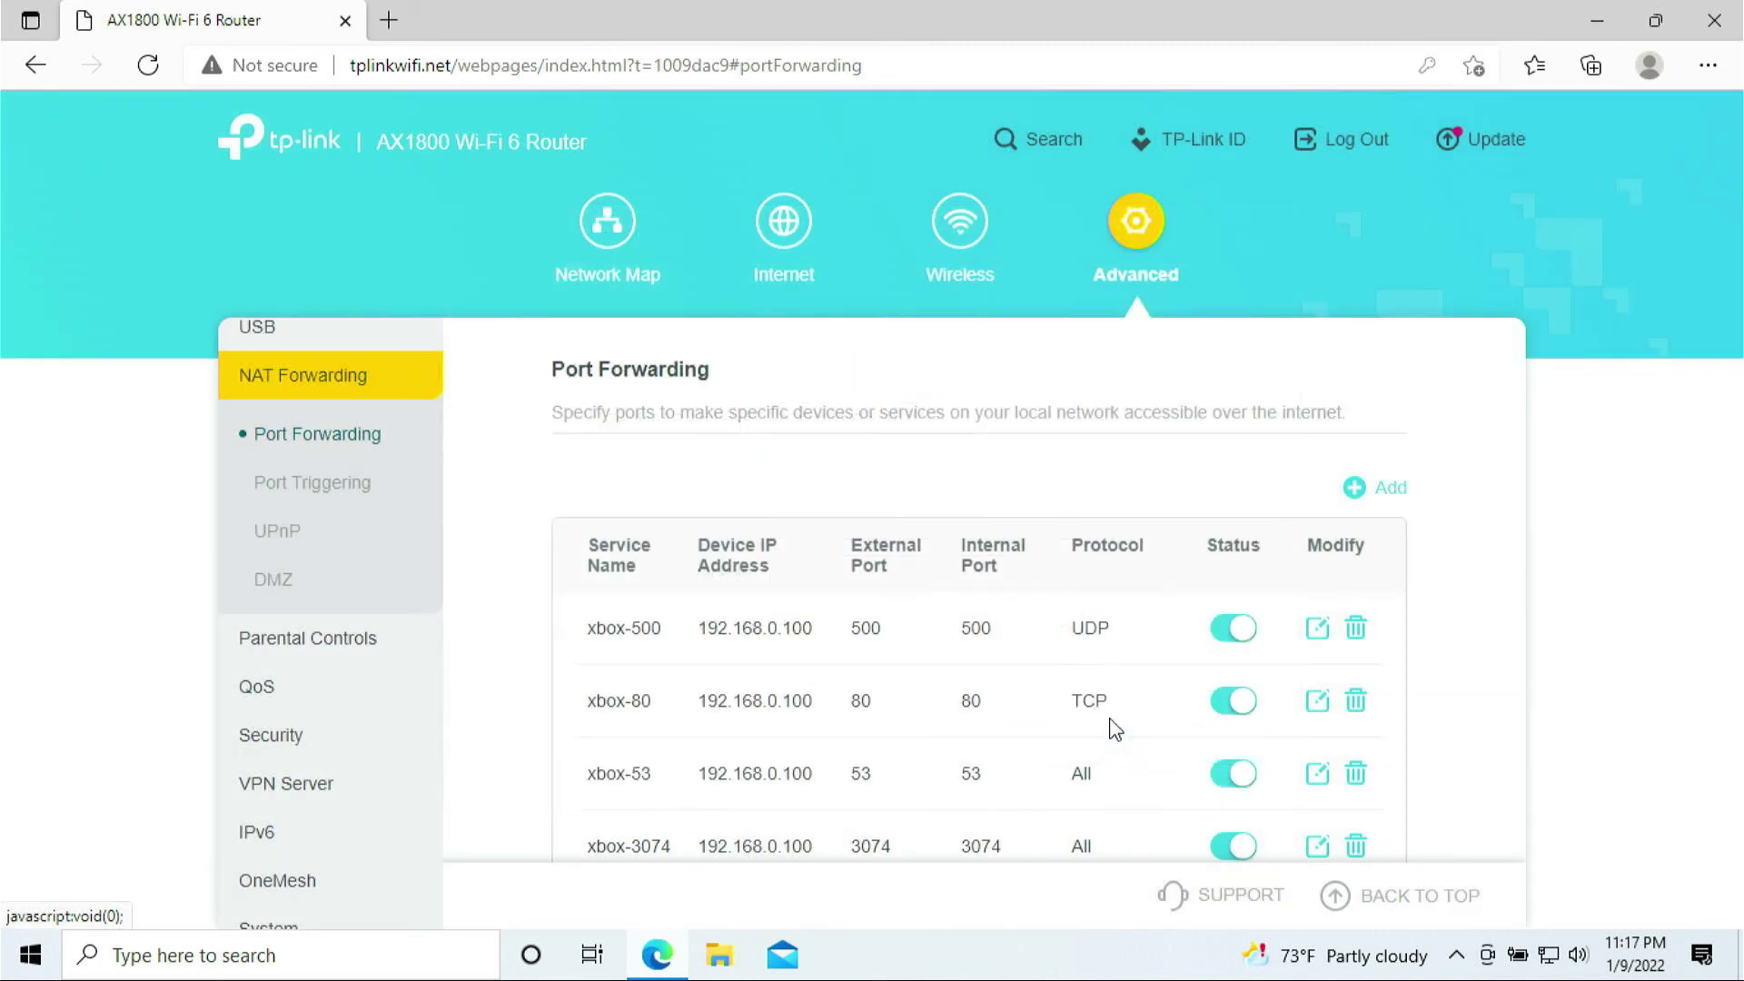
- Add a new entry named xbox-3544 targeting the laptop at 192.168.0.100
{"action": "scroll", "coordinate": [1320, 520], "scroll_direction": "down", "scroll_amount": 2}
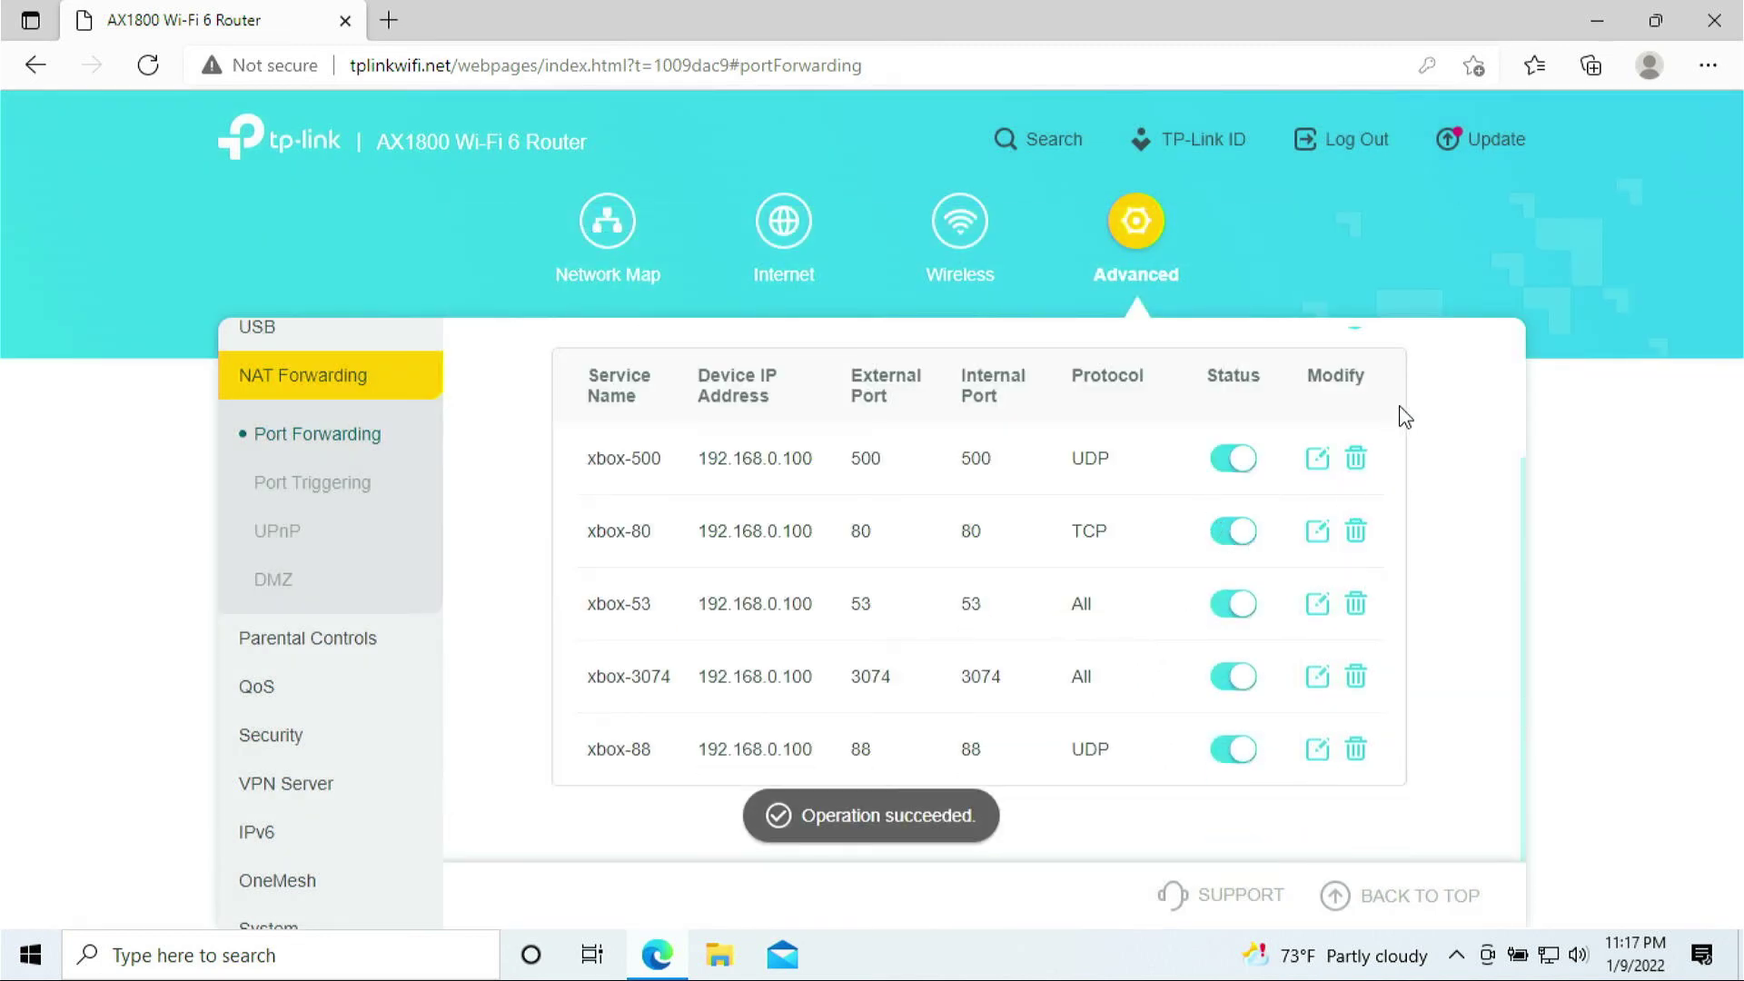
{"action": "scroll", "coordinate": [1349, 418], "scroll_direction": "up", "scroll_amount": 2}
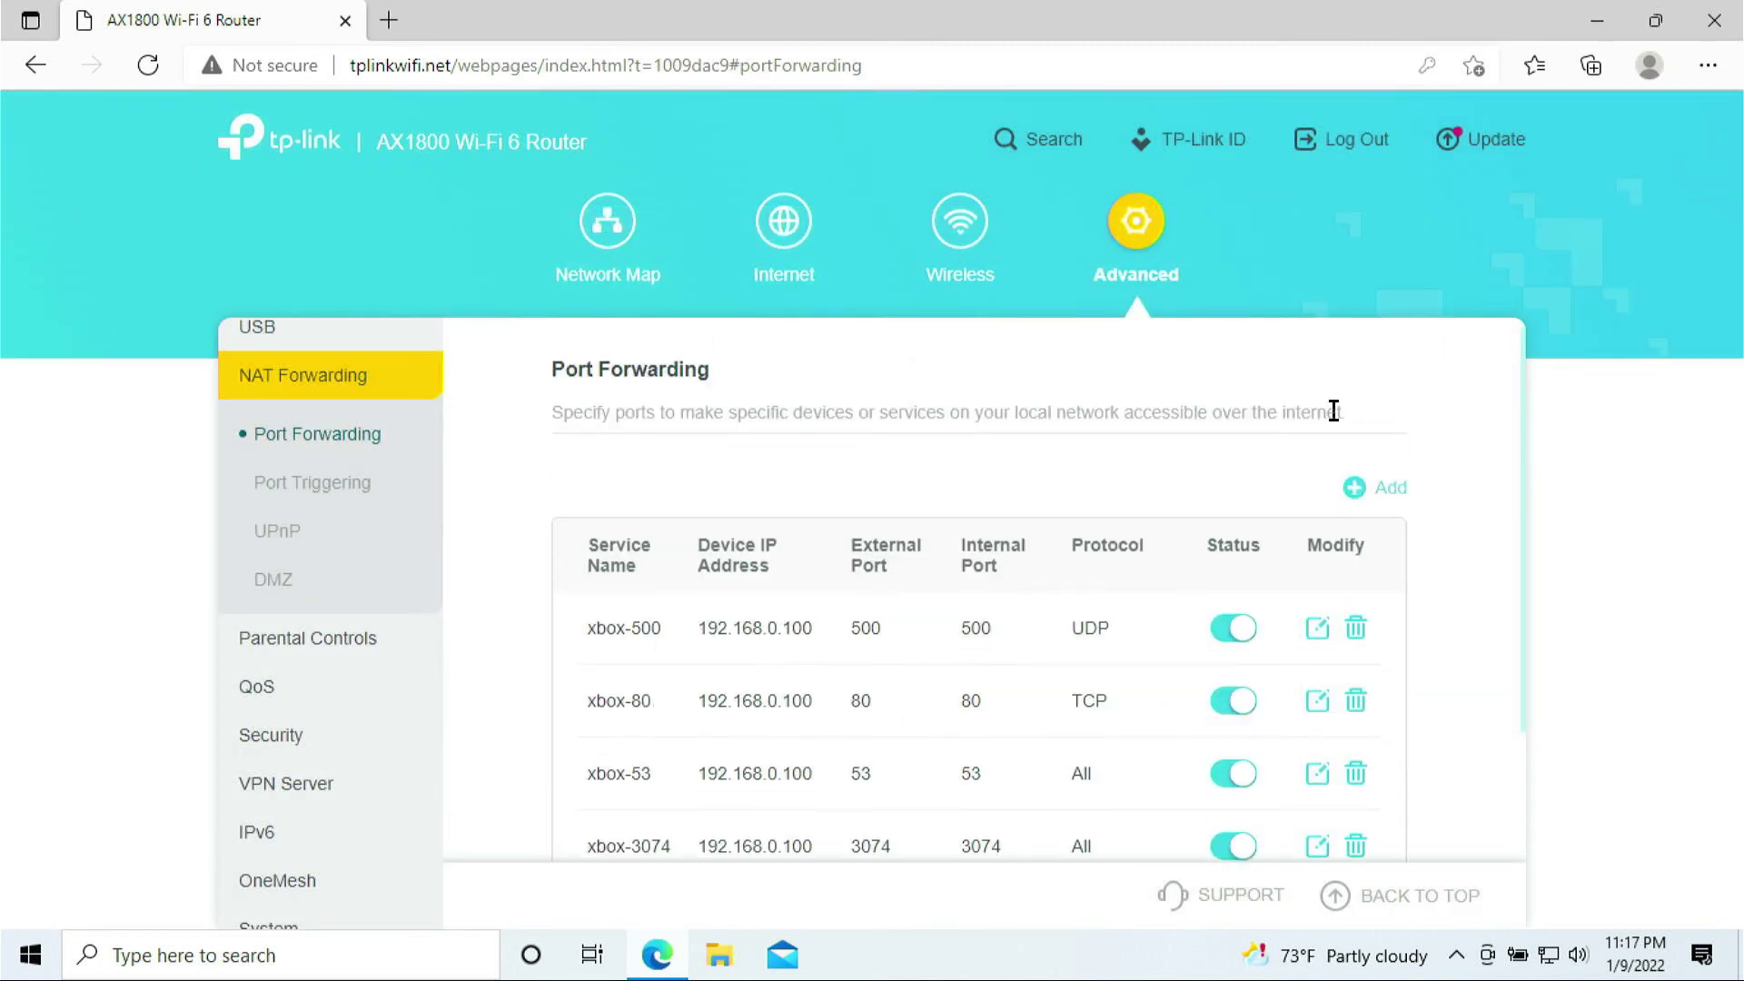
{"action": "left_click", "coordinate": [1378, 499]}
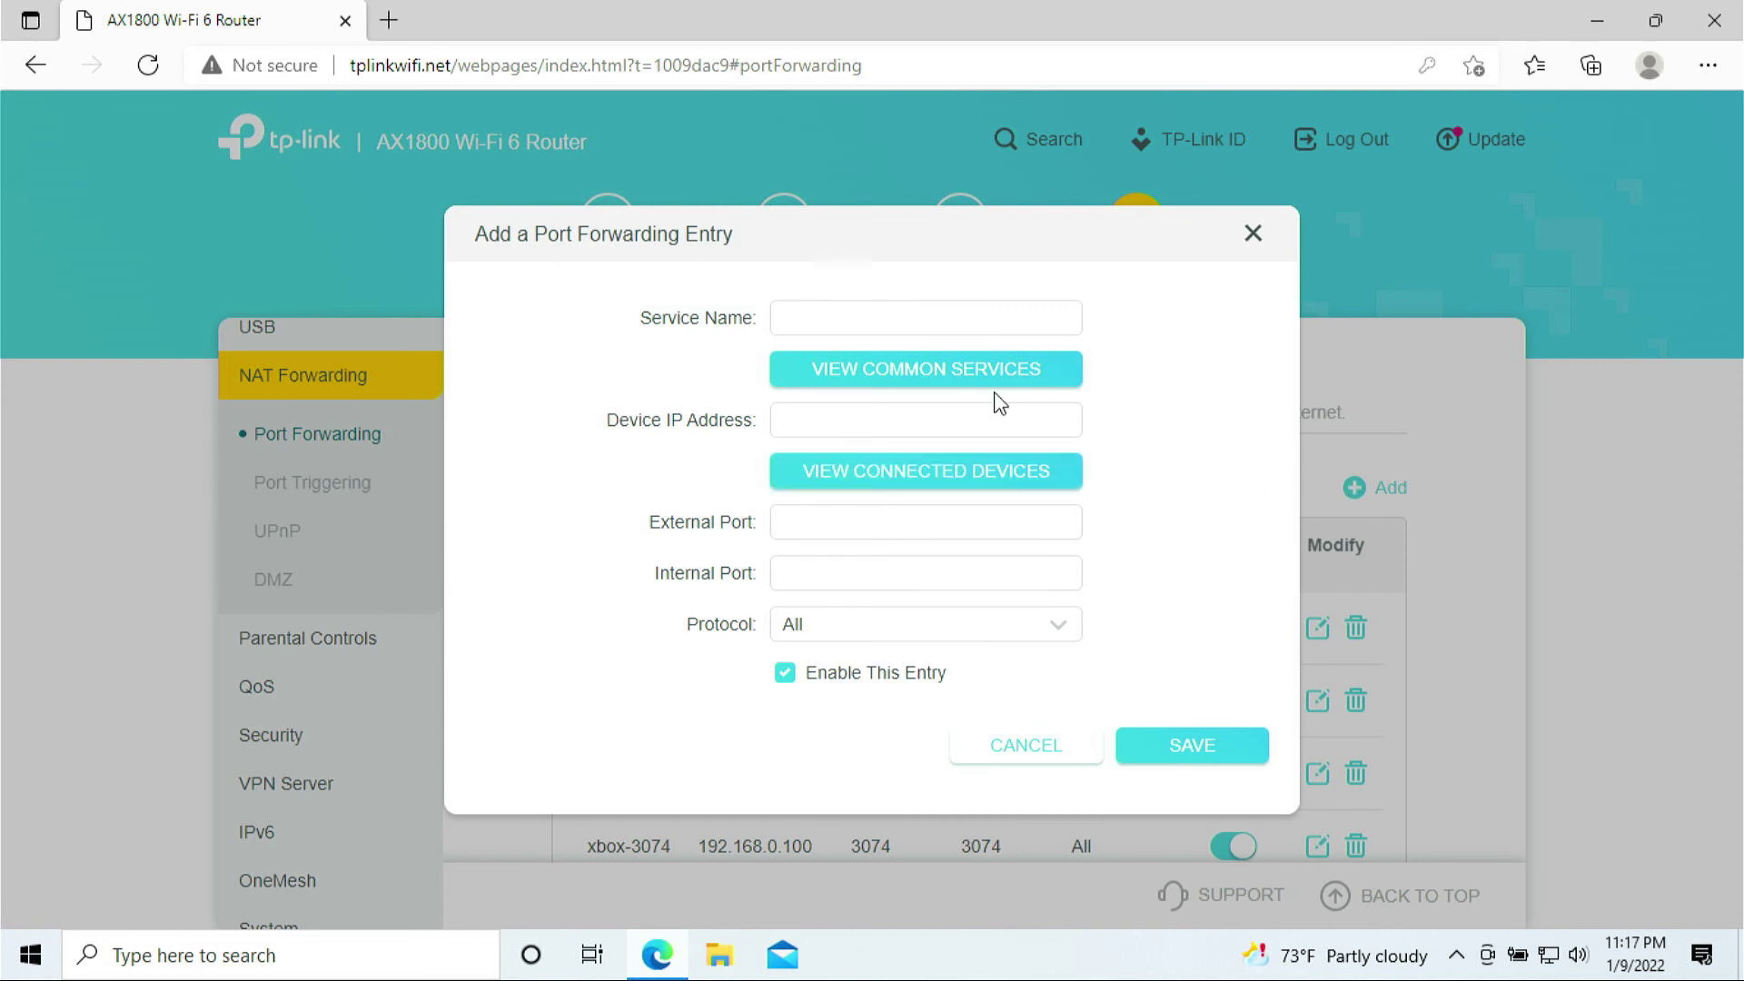
{"action": "left_click", "coordinate": [882, 327]}
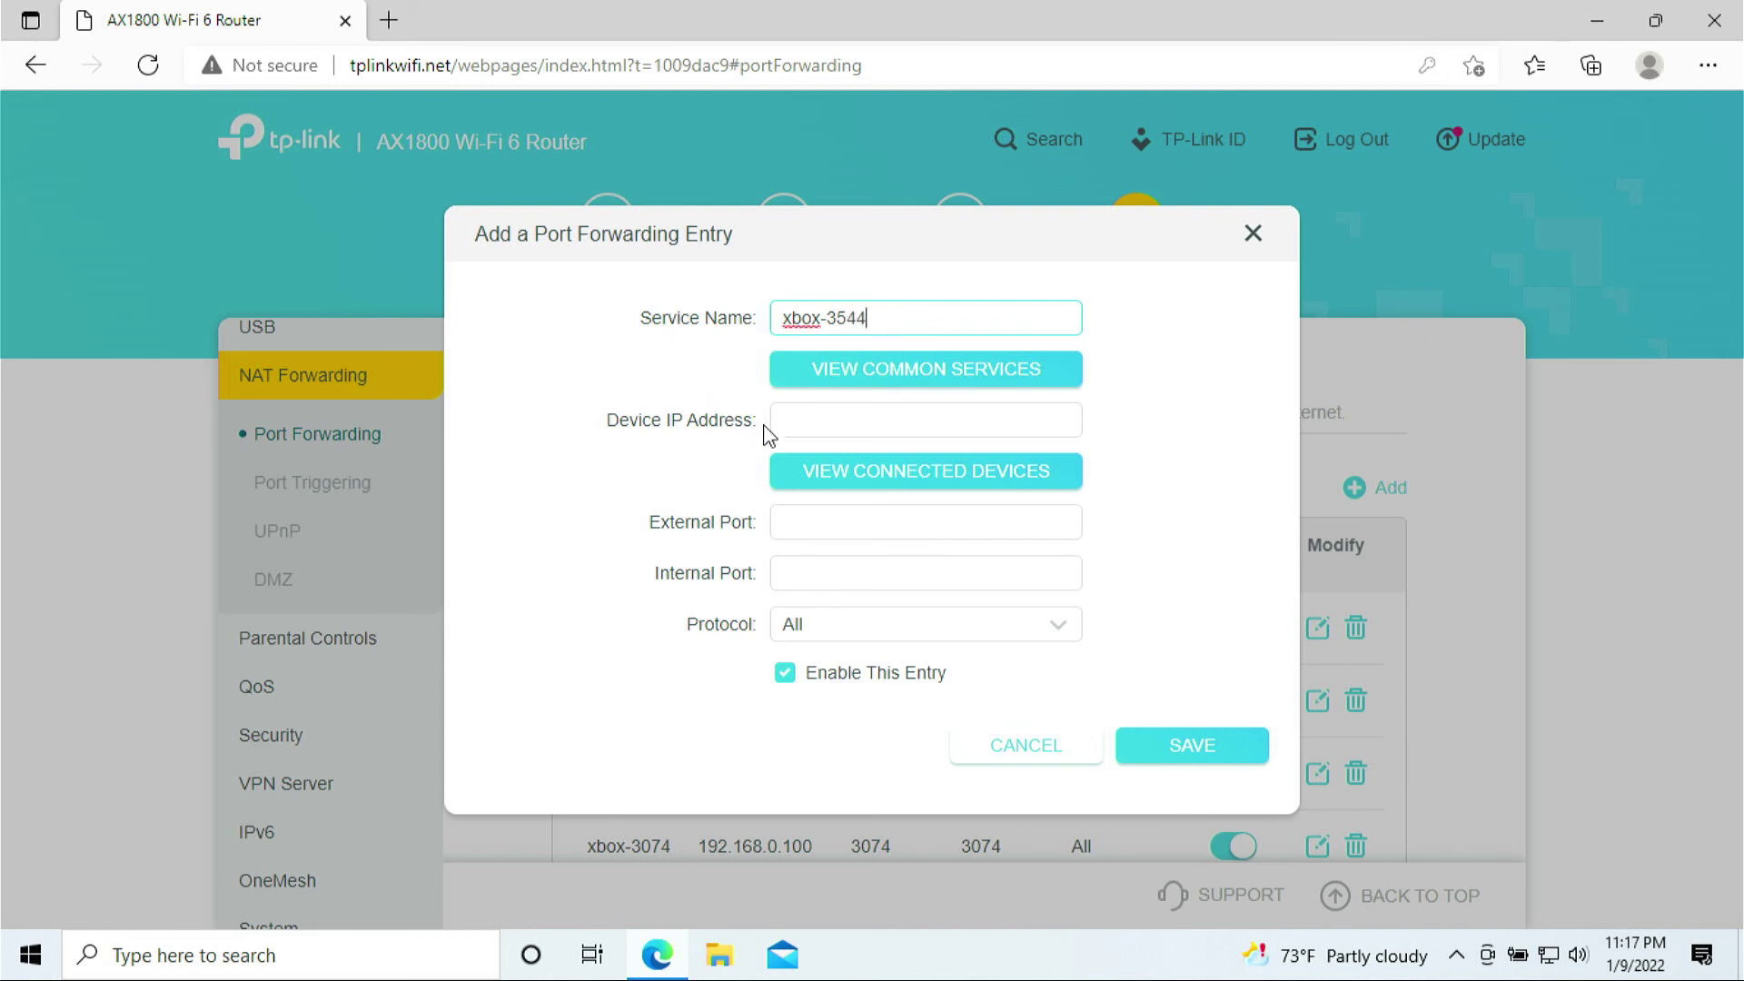
{"action": "left_click", "coordinate": [822, 491]}
{"action": "left_click", "coordinate": [785, 529]}
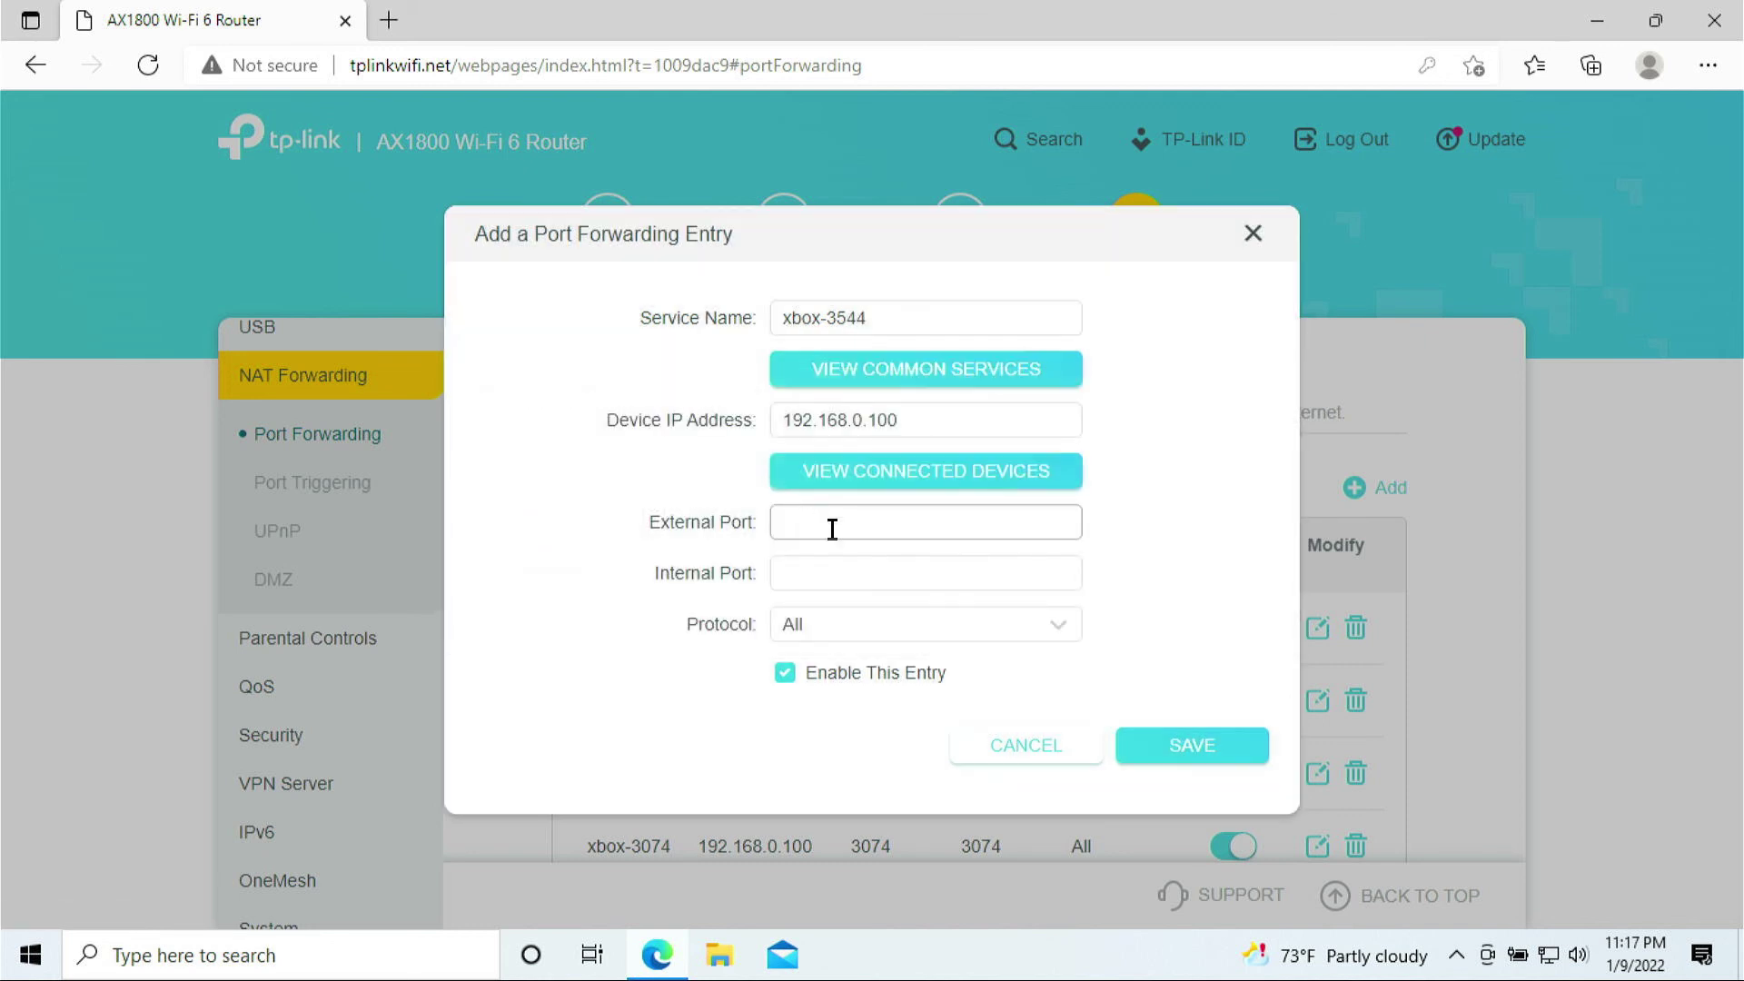
- Enter 3544 for both ports, choose UDP, and save the rule
{"action": "left_click", "coordinate": [822, 516]}
{"action": "type", "text": "3544"}
{"action": "left_click", "coordinate": [820, 580]}
{"action": "type", "text": "3544"}
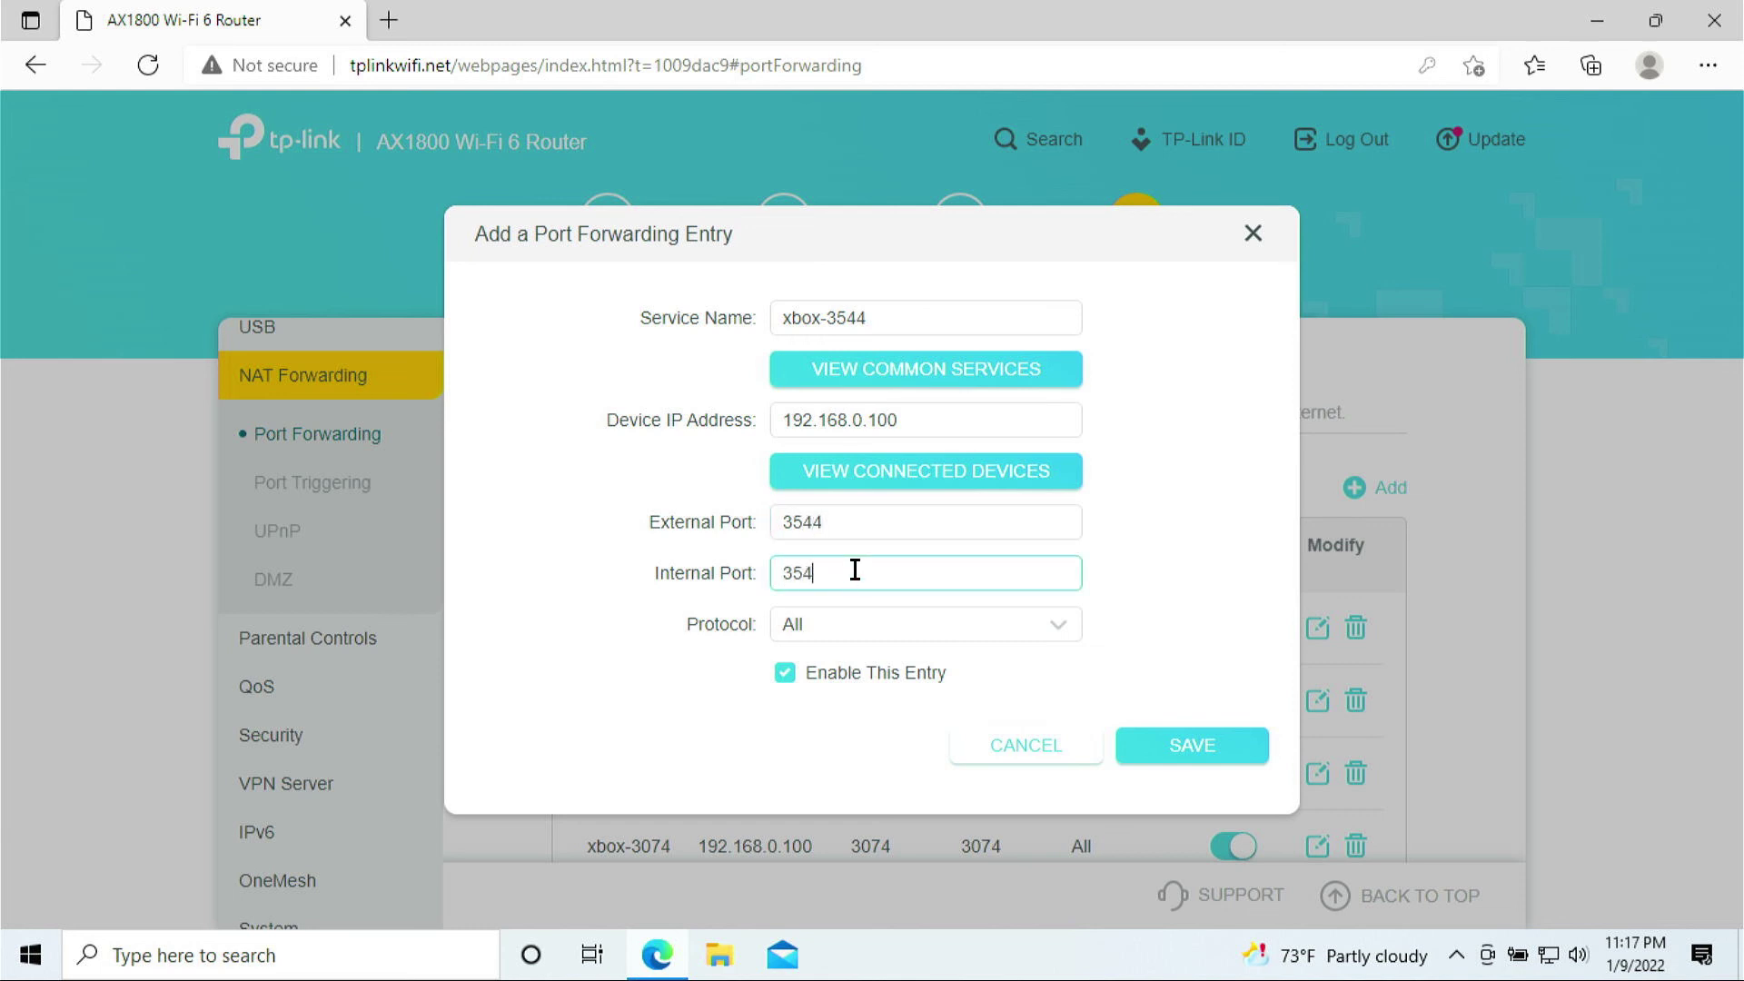
{"action": "left_click", "coordinate": [898, 627]}
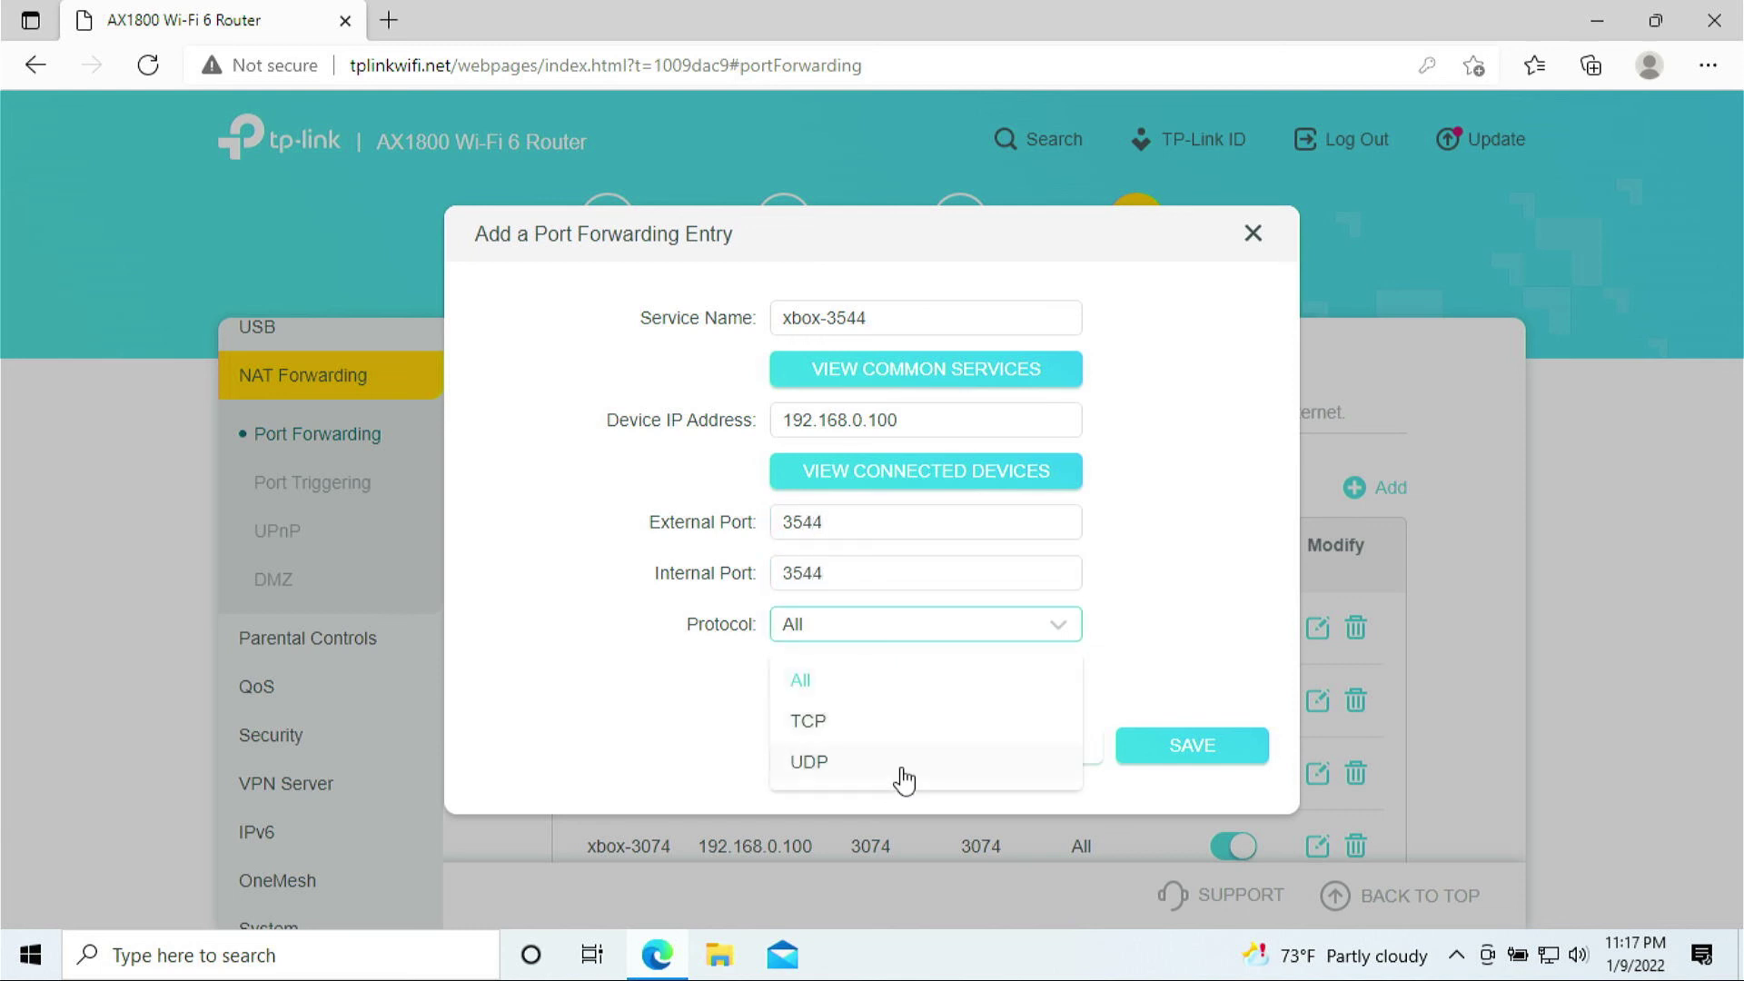
{"action": "left_click", "coordinate": [902, 768]}
{"action": "left_click", "coordinate": [1177, 761]}
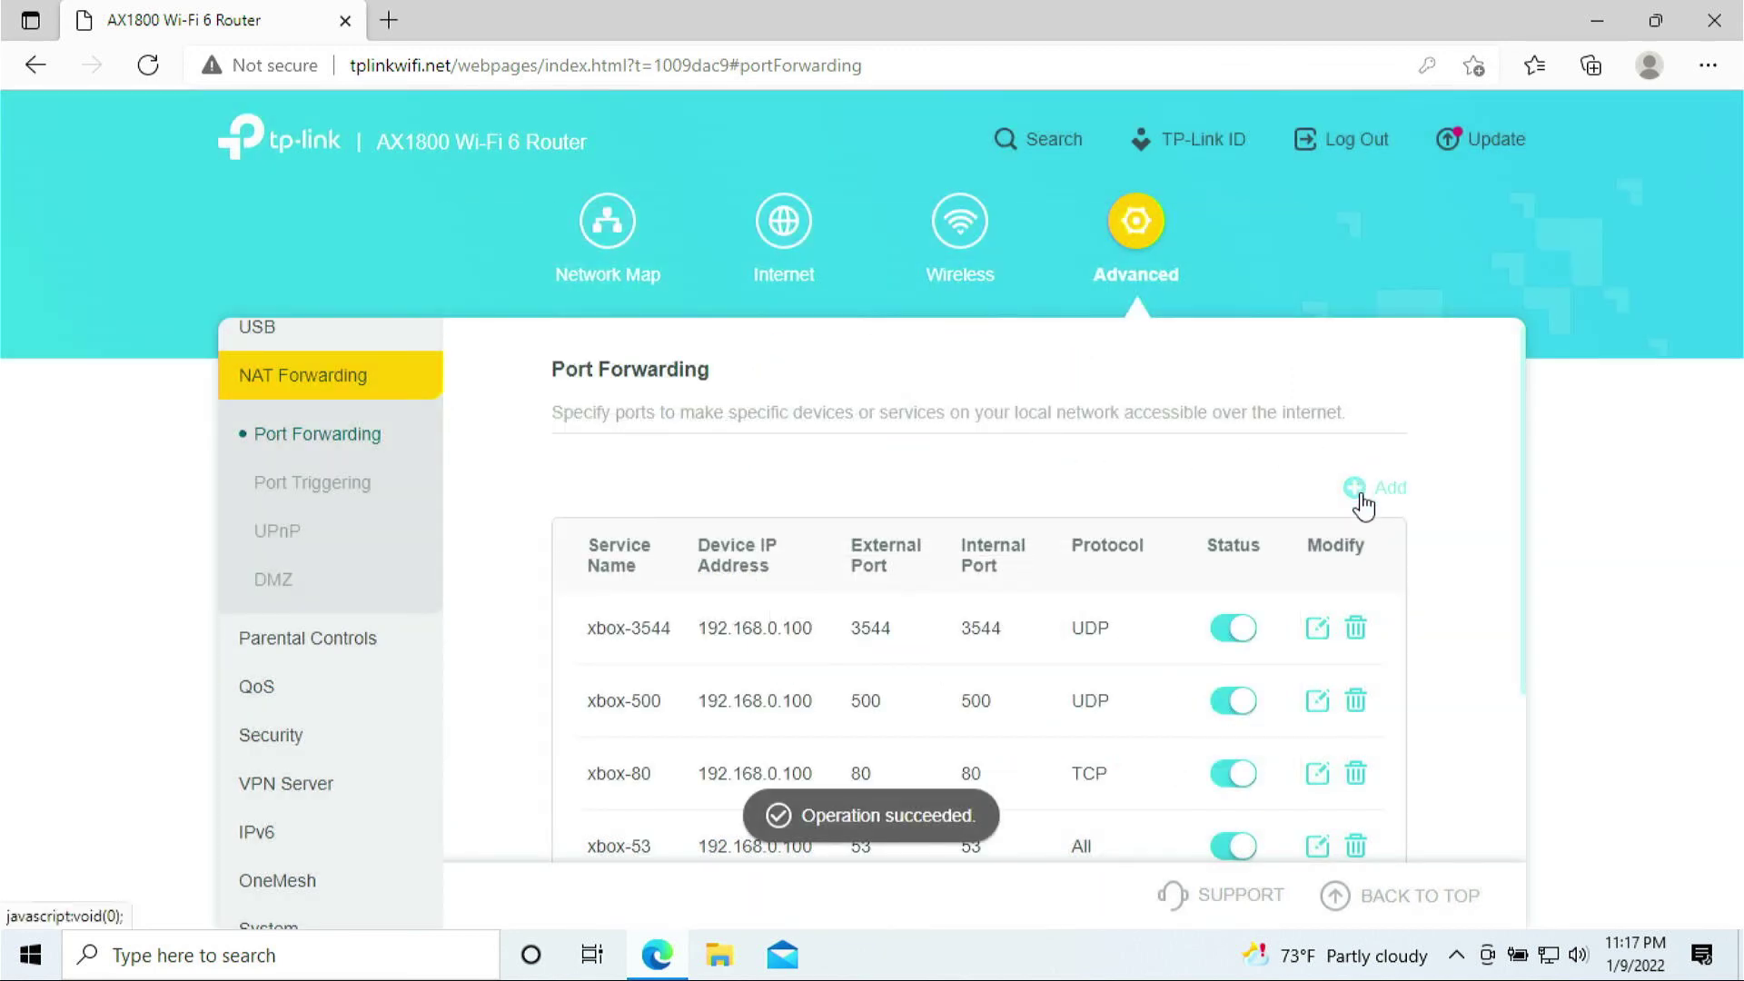
- Add a new entry named xbox-4500 targeting the laptop at 192.168.0.100
{"action": "left_click", "coordinate": [1362, 496]}
{"action": "left_click", "coordinate": [873, 317]}
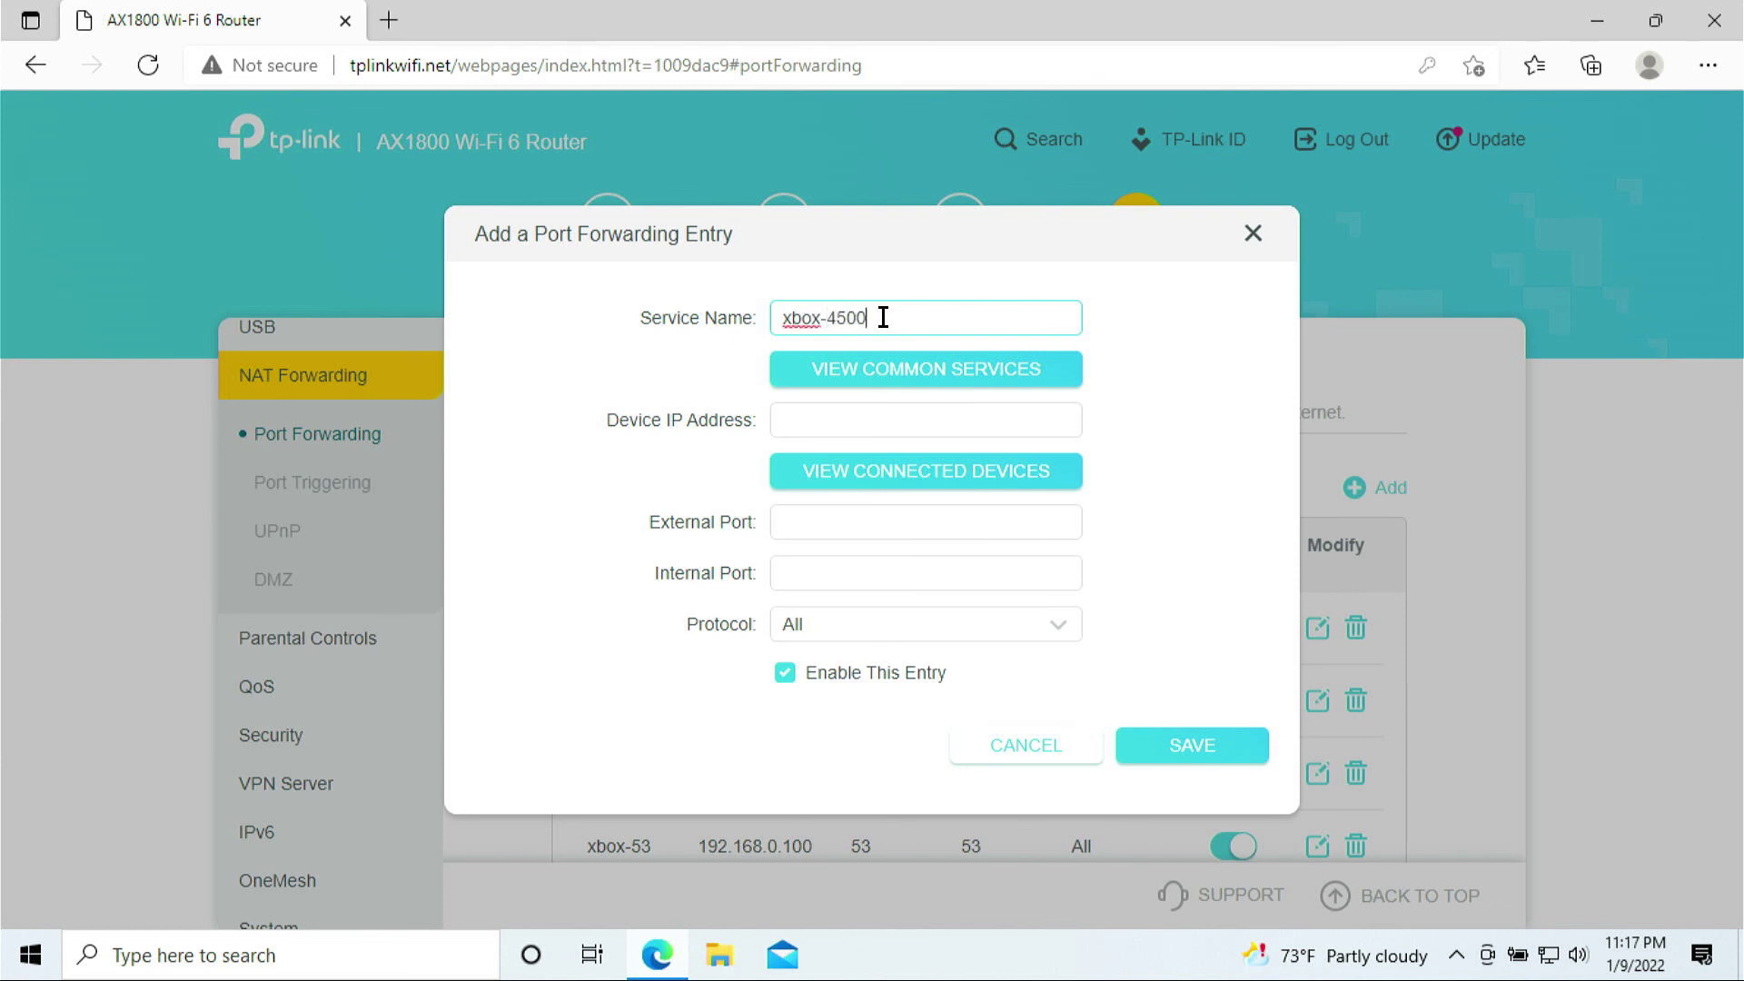
{"action": "left_click", "coordinate": [867, 470]}
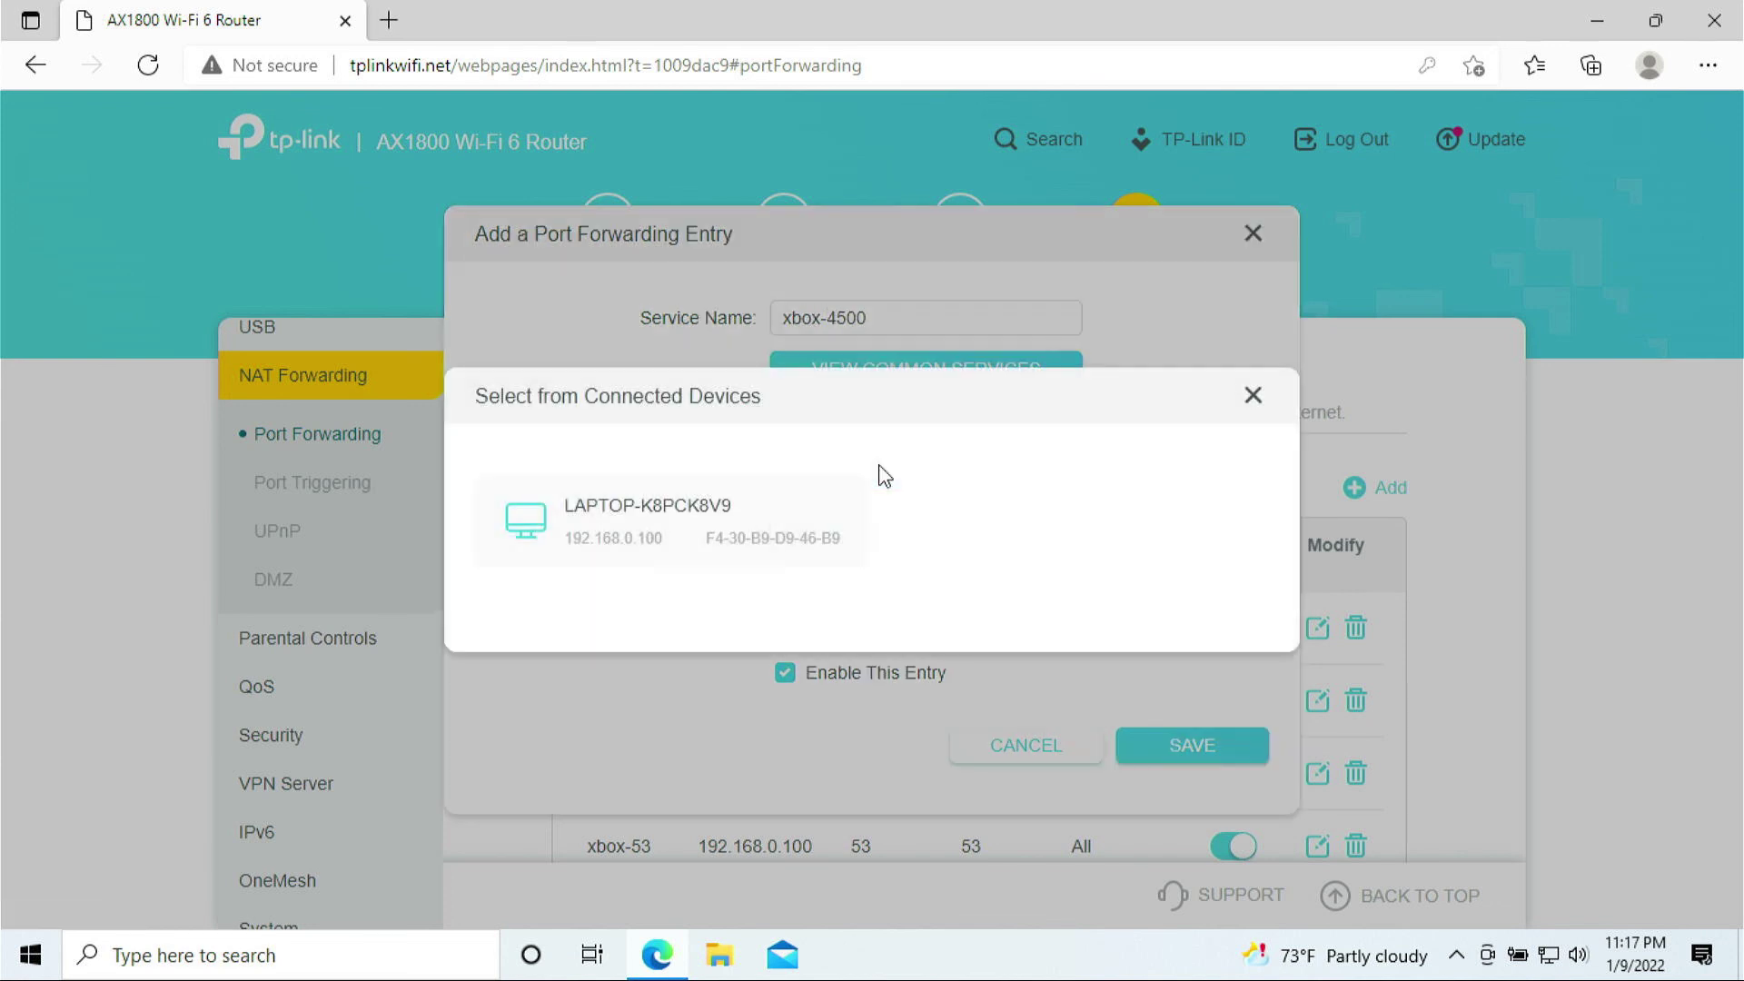
{"action": "left_click", "coordinate": [742, 520]}
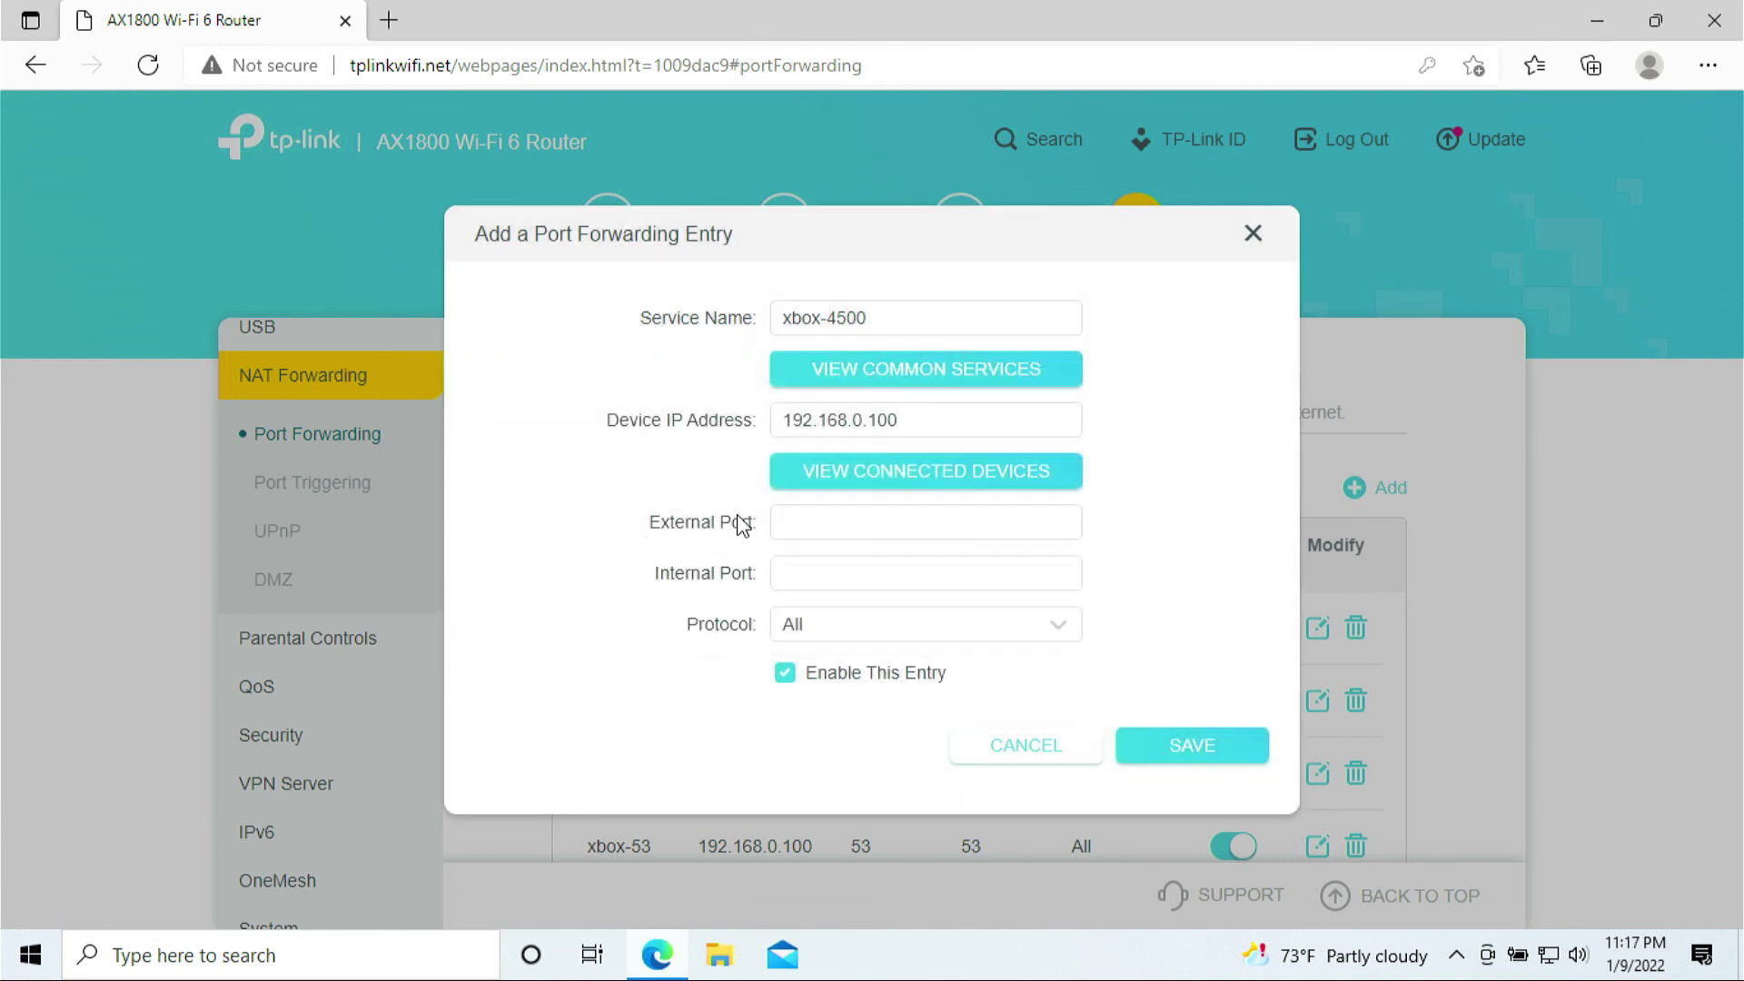
- Enter 4500 for both ports, set protocol UDP, and save the rule
{"action": "left_click", "coordinate": [797, 529]}
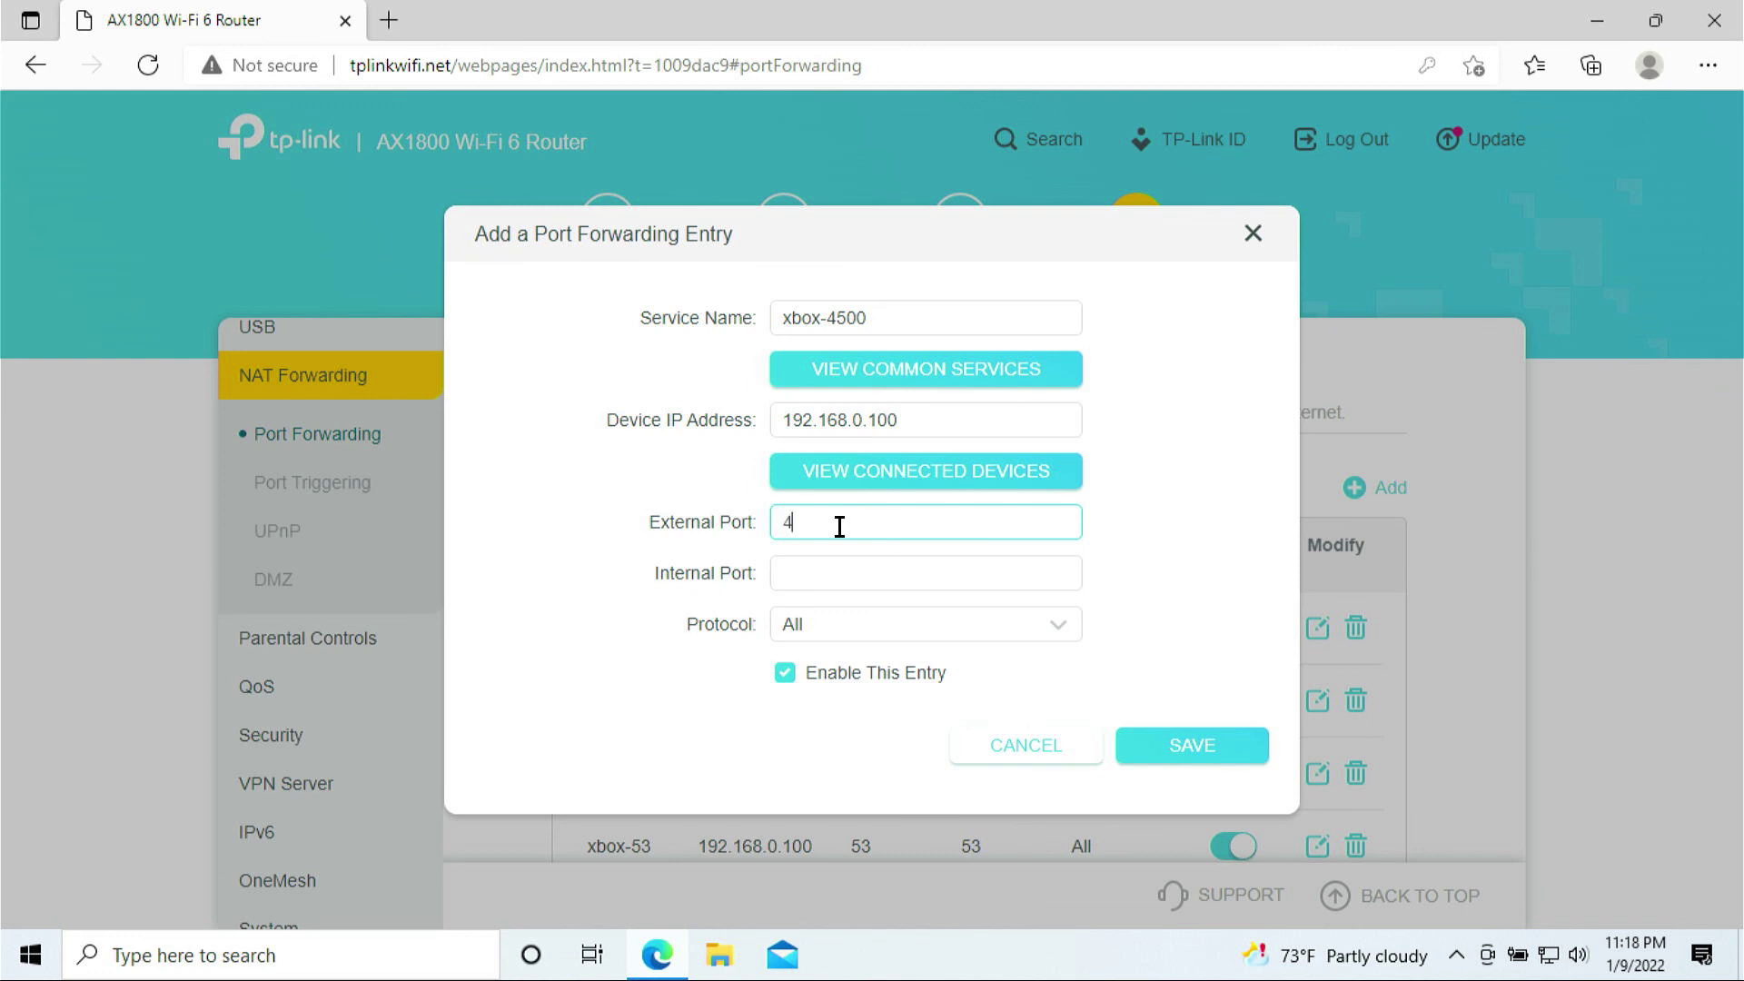
{"action": "type", "text": "4500"}
{"action": "left_click", "coordinate": [840, 565]}
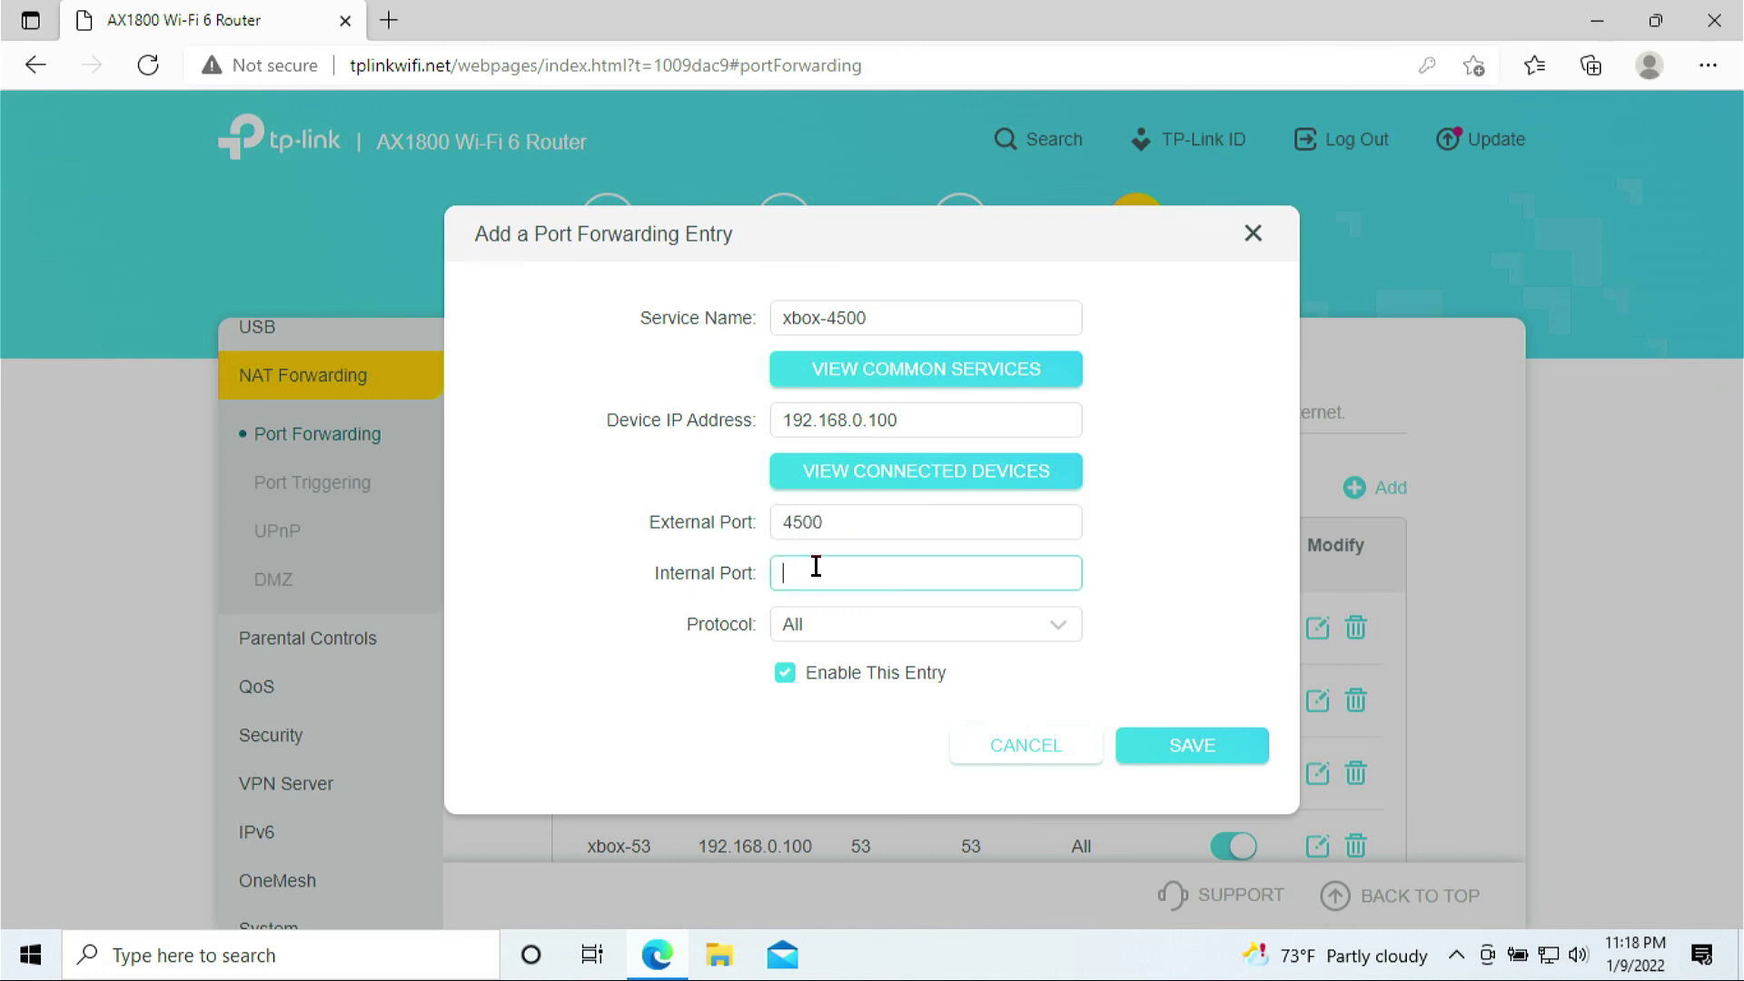
{"action": "type", "text": "4500"}
{"action": "left_click", "coordinate": [849, 634]}
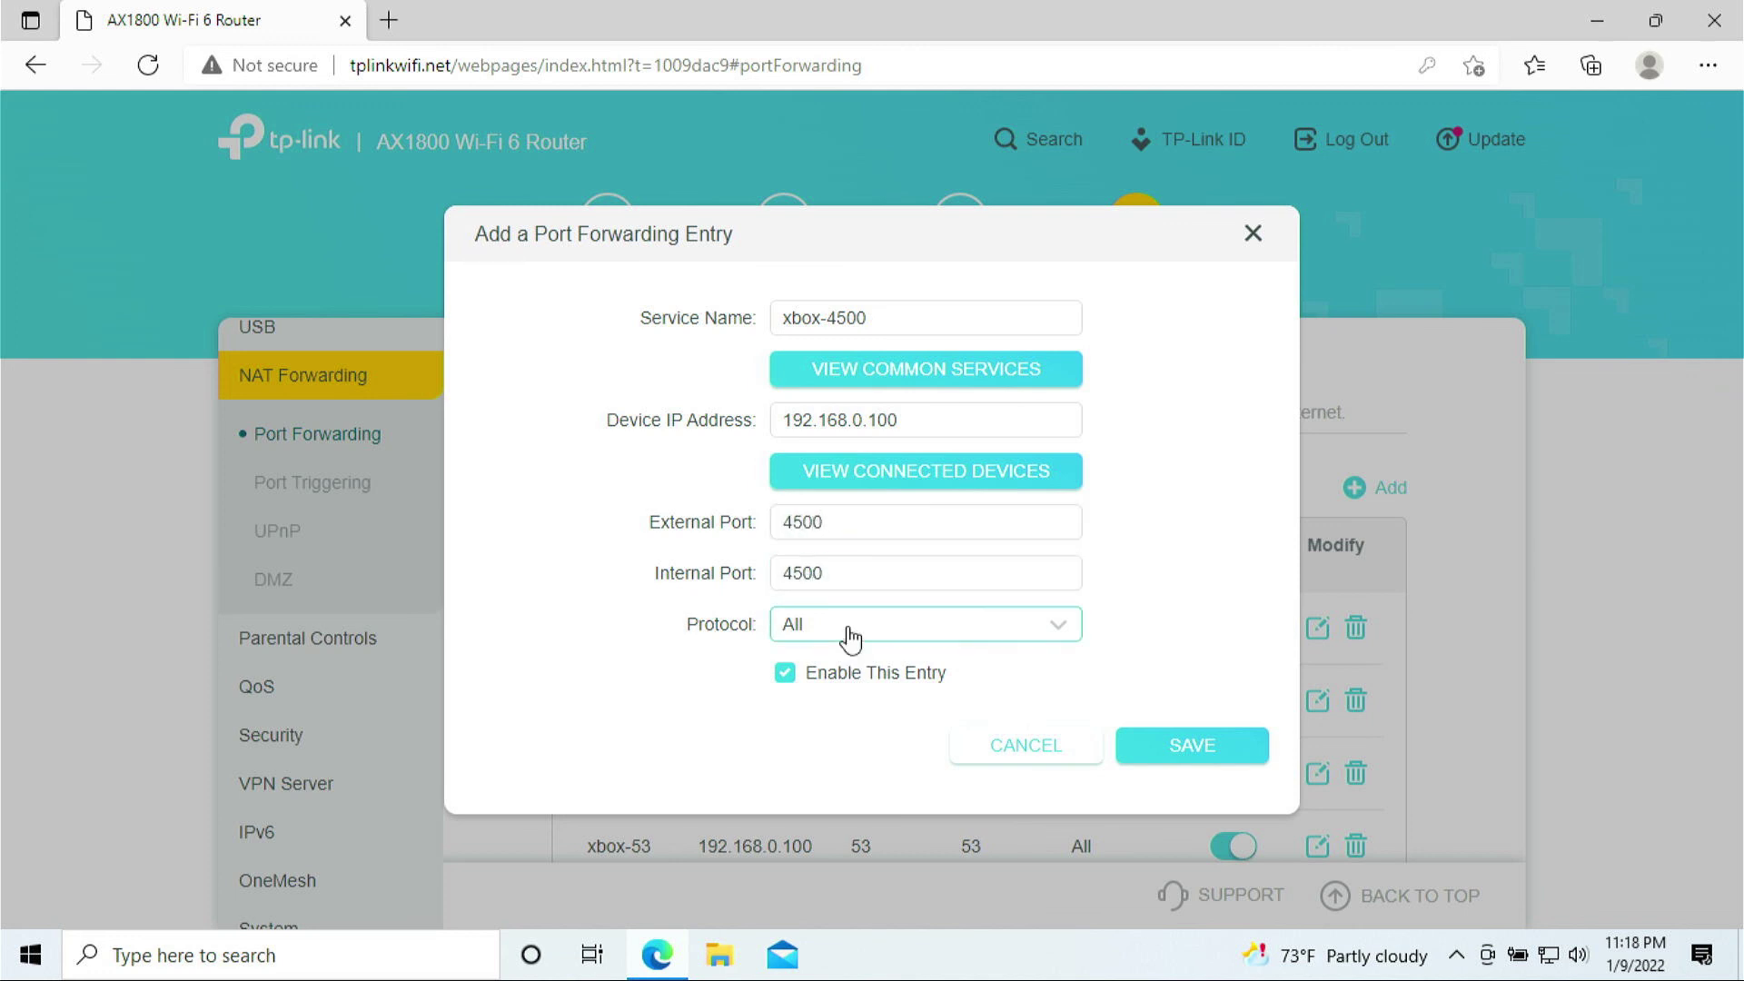
{"action": "left_click", "coordinate": [853, 772]}
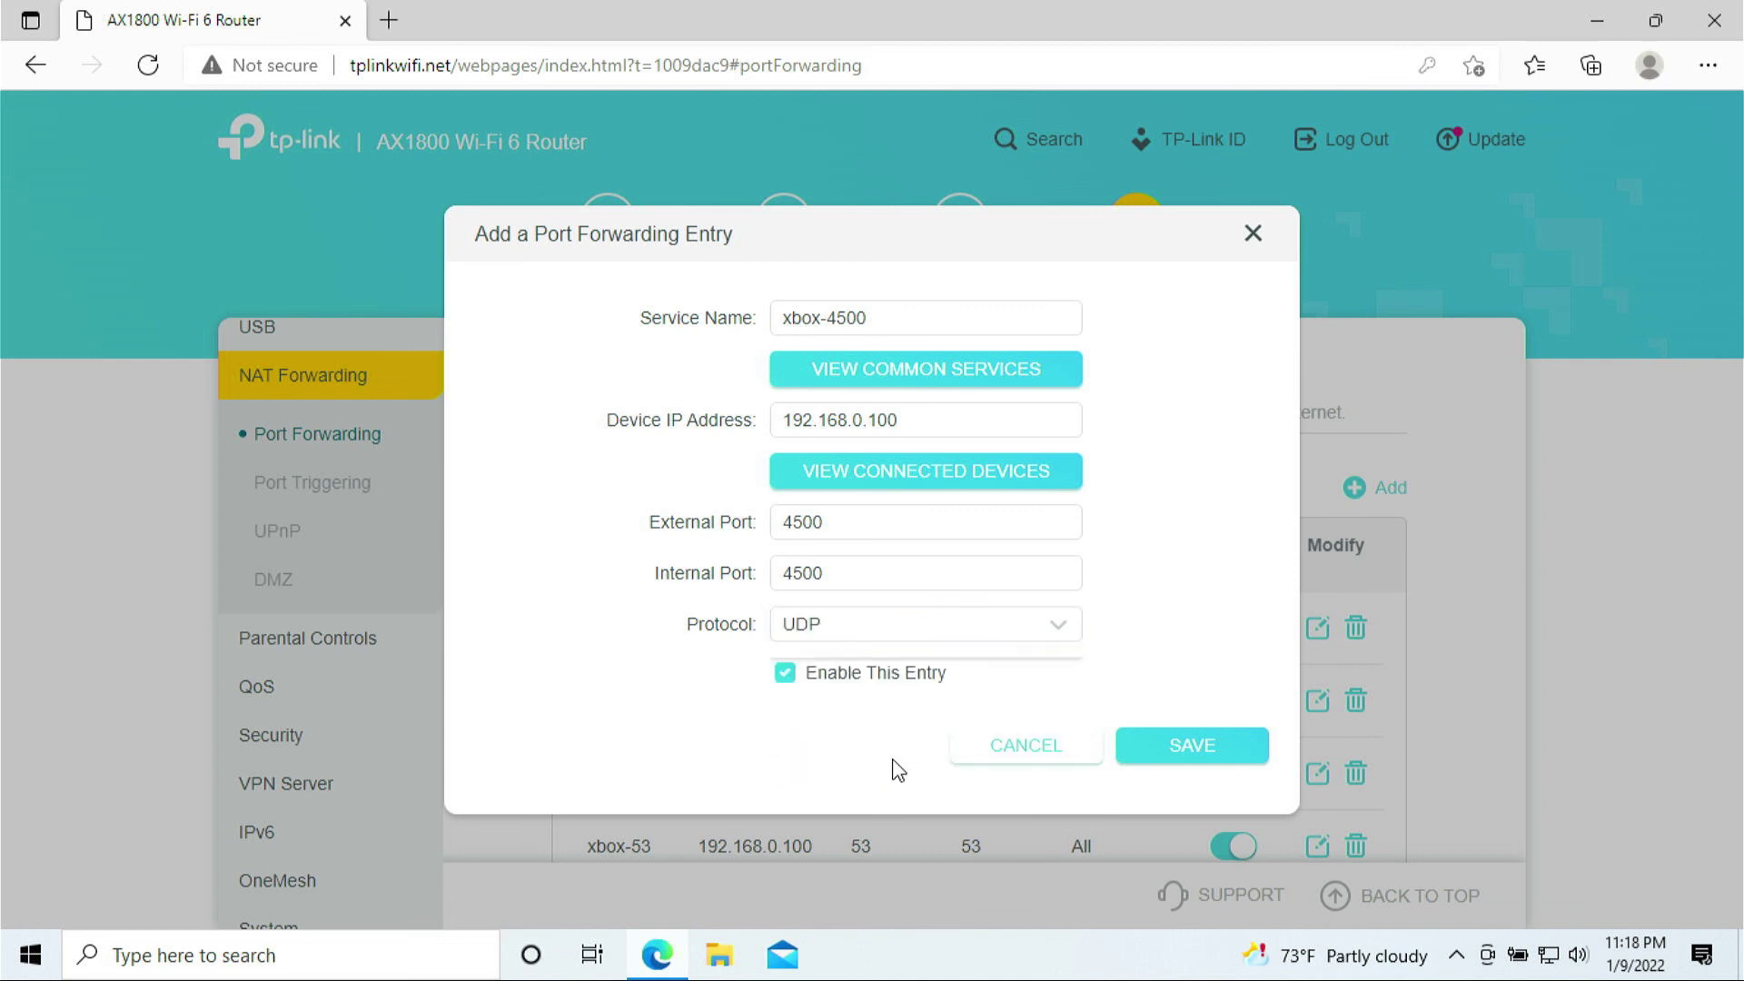
{"action": "left_click", "coordinate": [1228, 761]}
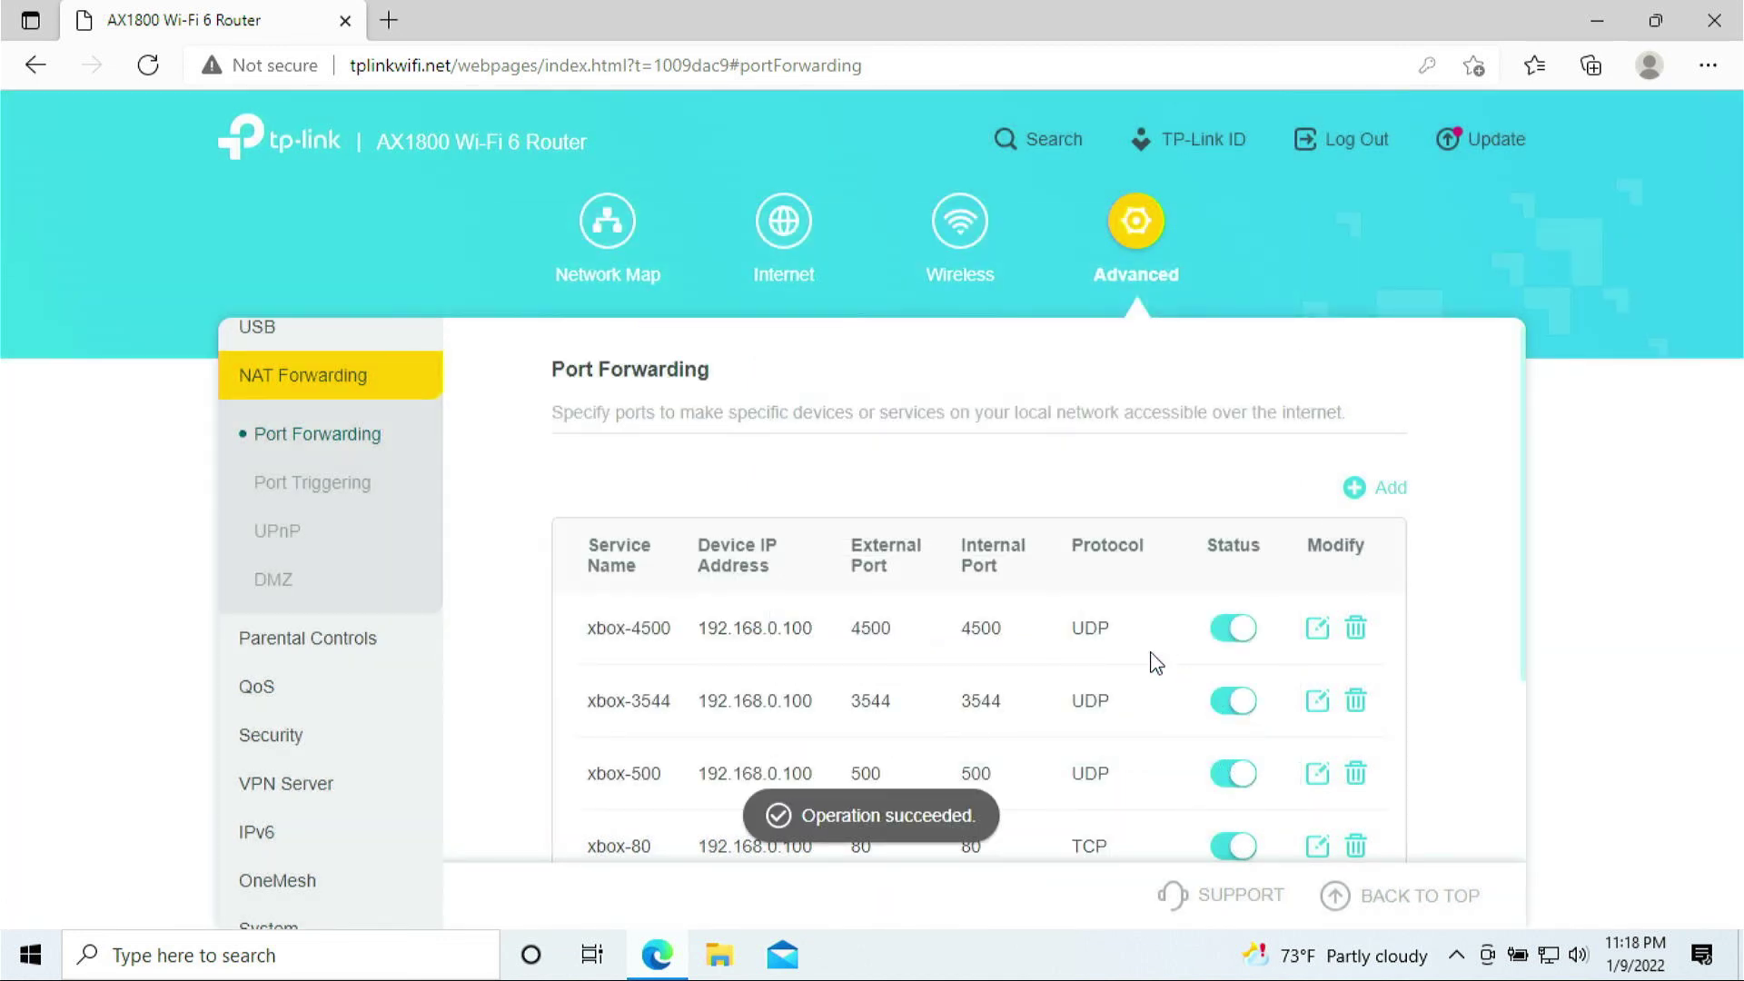
{"action": "scroll", "coordinate": [1090, 572], "scroll_direction": "down", "scroll_amount": 3}
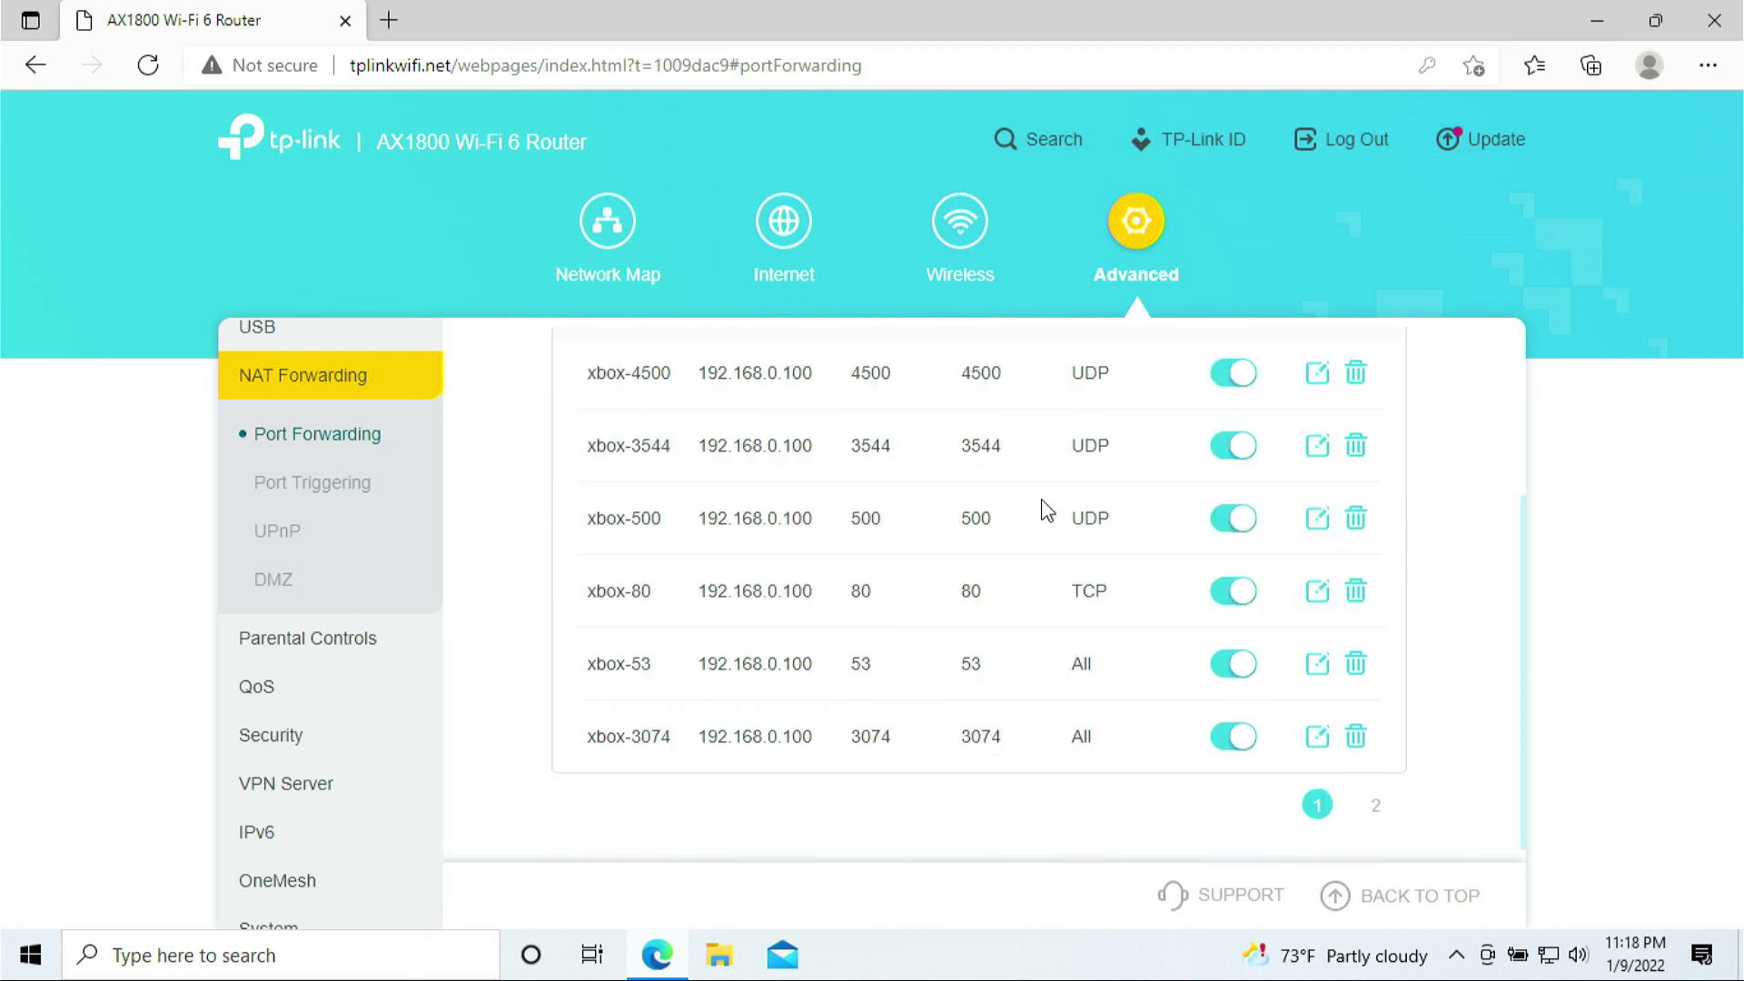
{"action": "scroll", "coordinate": [1052, 510], "scroll_direction": "up", "scroll_amount": 2}
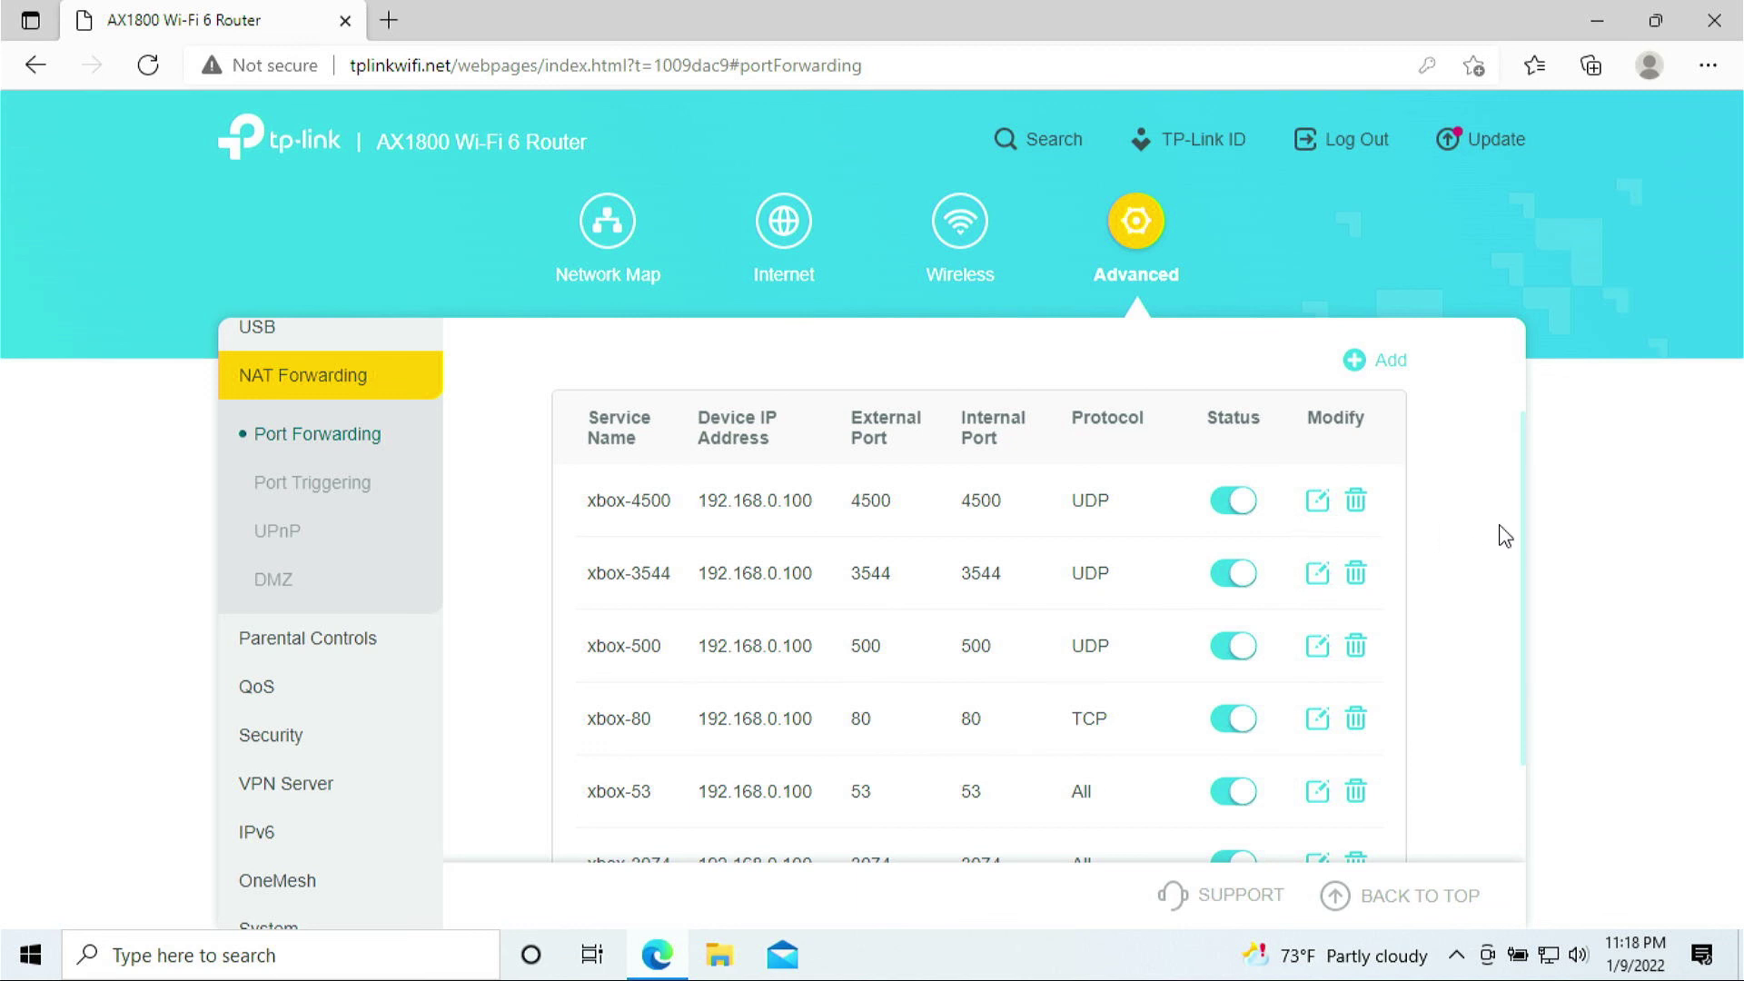
{"action": "left_click_drag", "start_coordinate": [1529, 534], "coordinate": [1526, 579]}
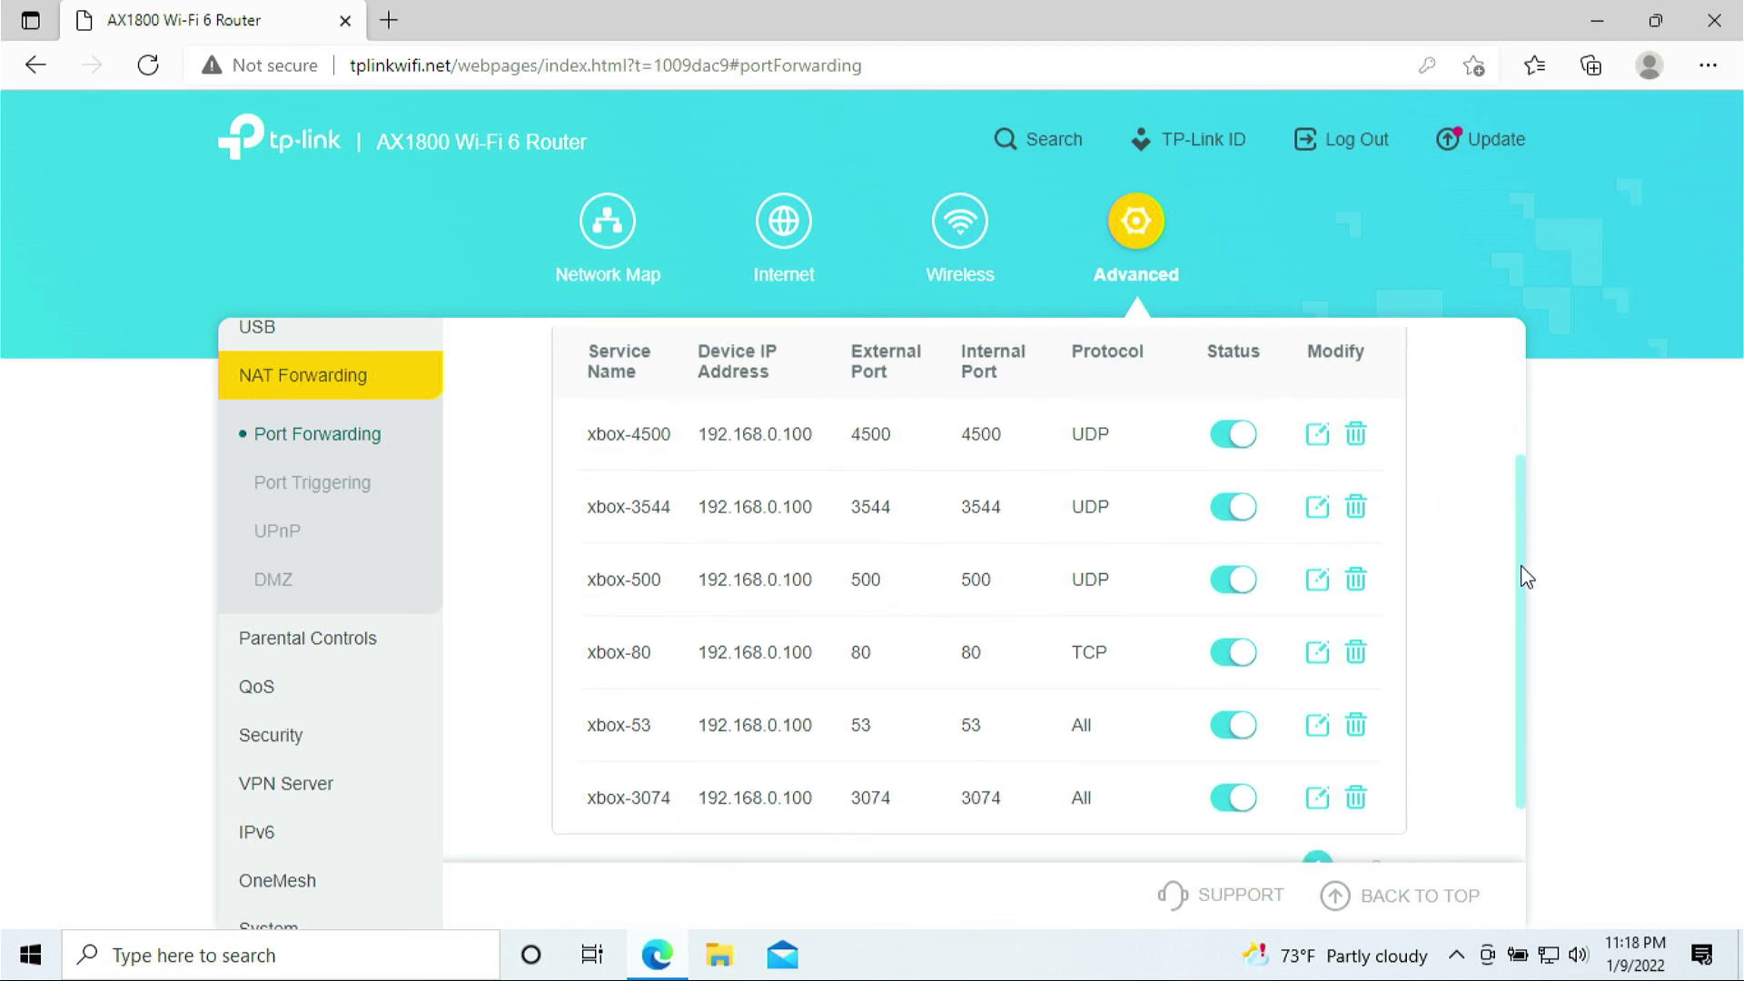